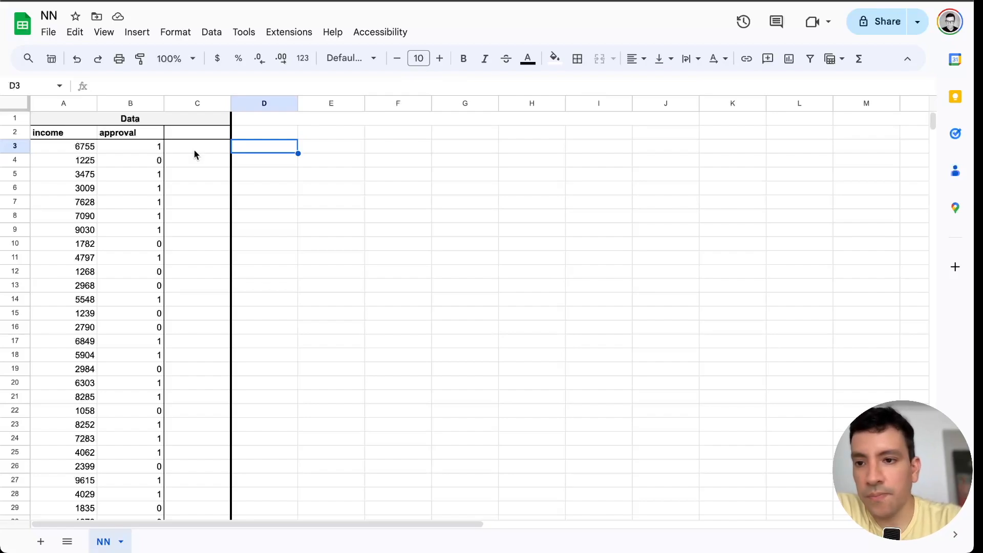
Step: Examine how the income values relate to the 1 and 0 approval flags in the data rows
click(75, 148)
click(114, 146)
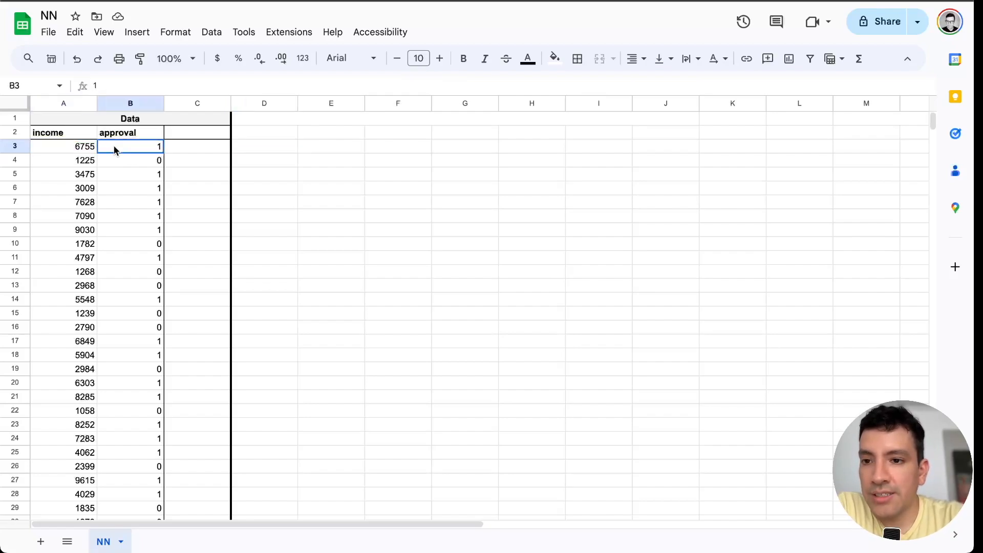
click(74, 148)
click(71, 162)
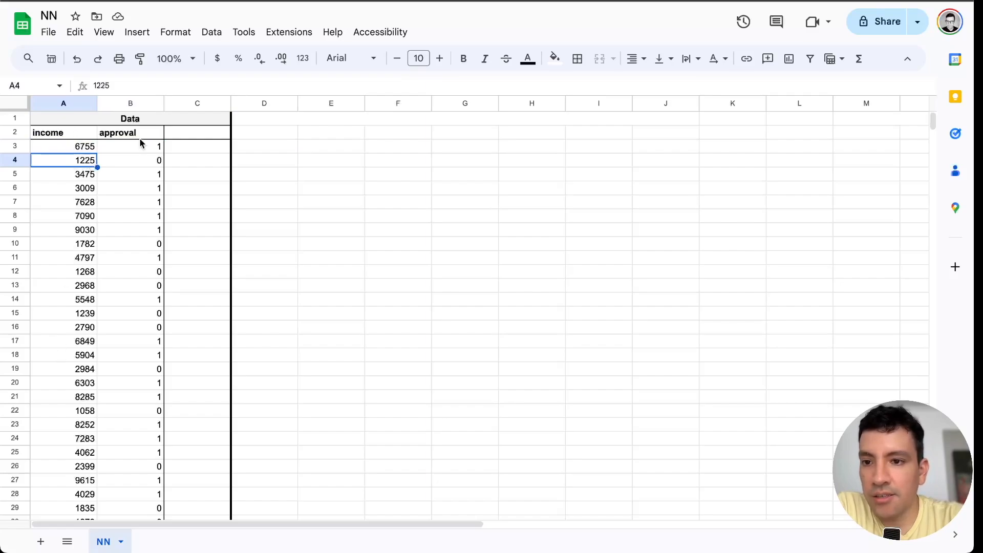
click(141, 244)
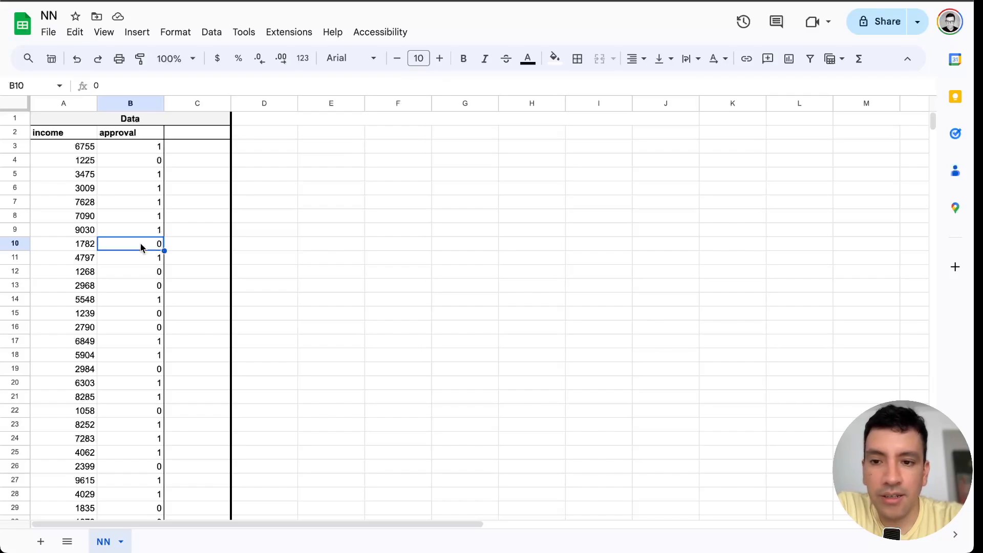
click(276, 179)
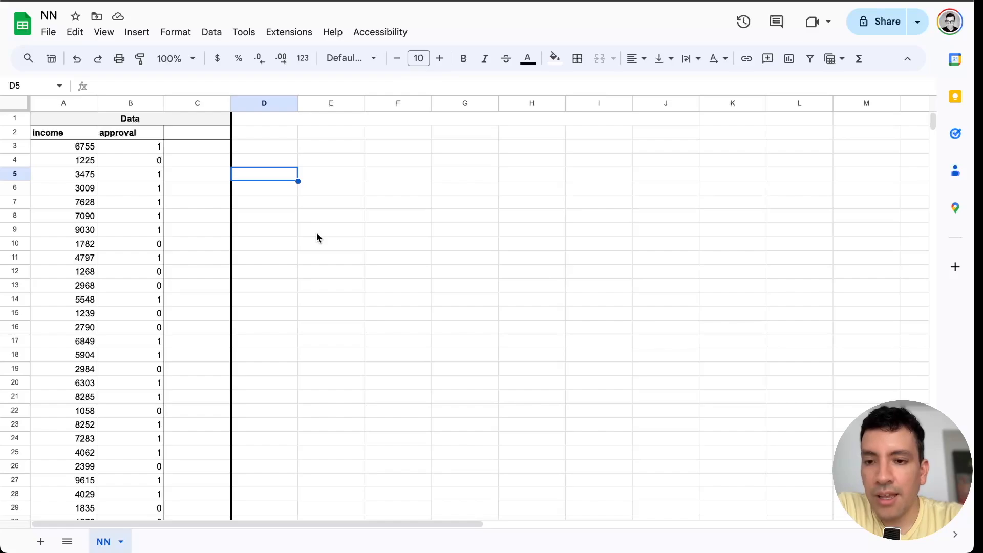
click(72, 235)
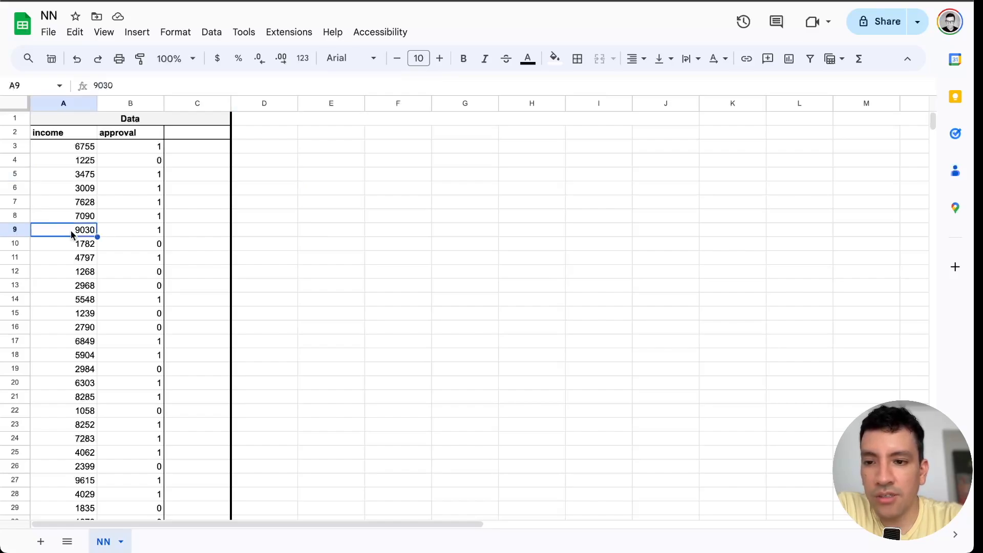
click(122, 234)
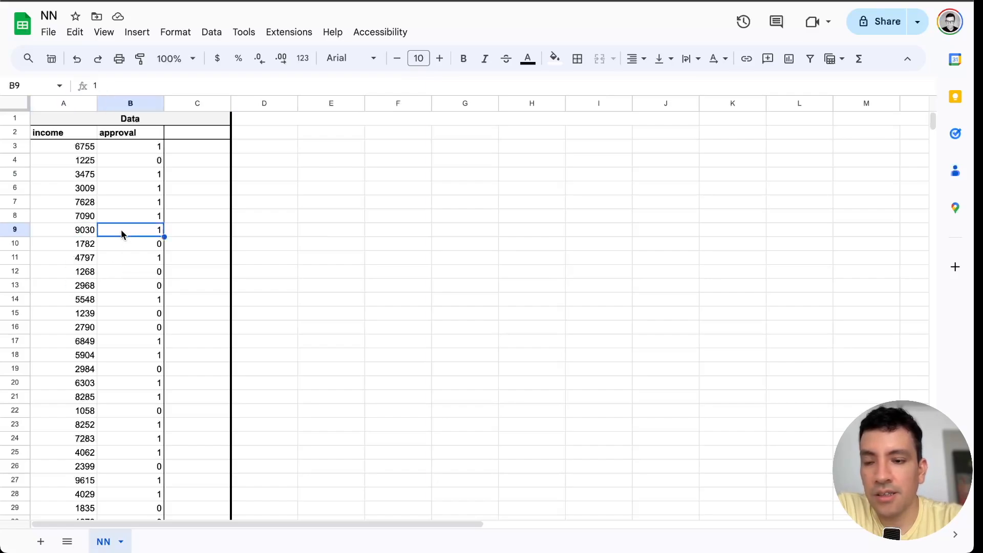
click(69, 289)
click(113, 317)
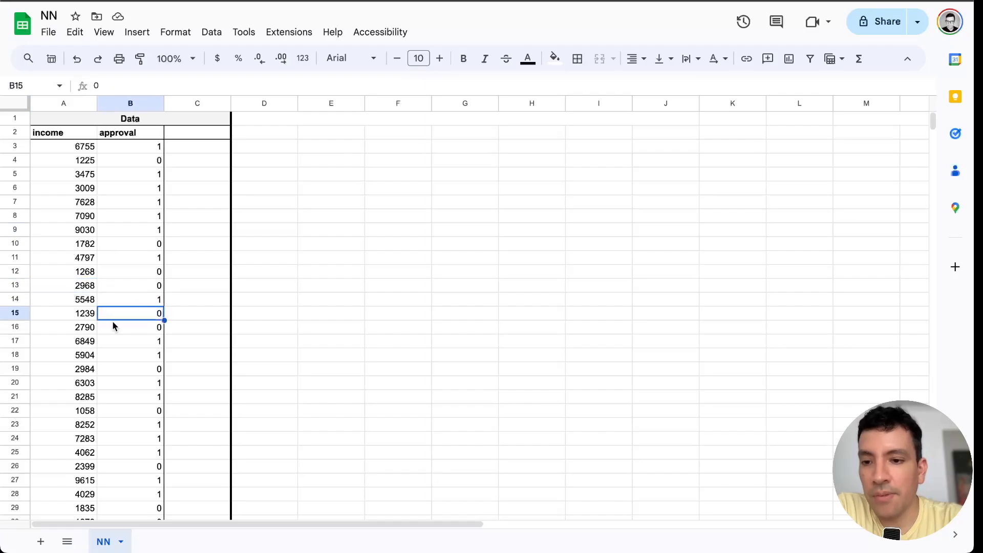
click(131, 302)
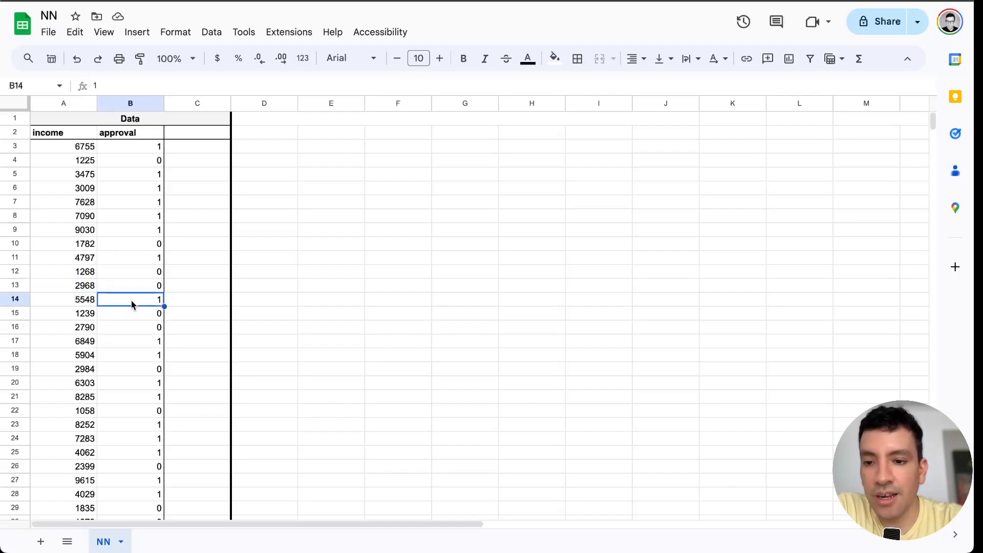
click(139, 326)
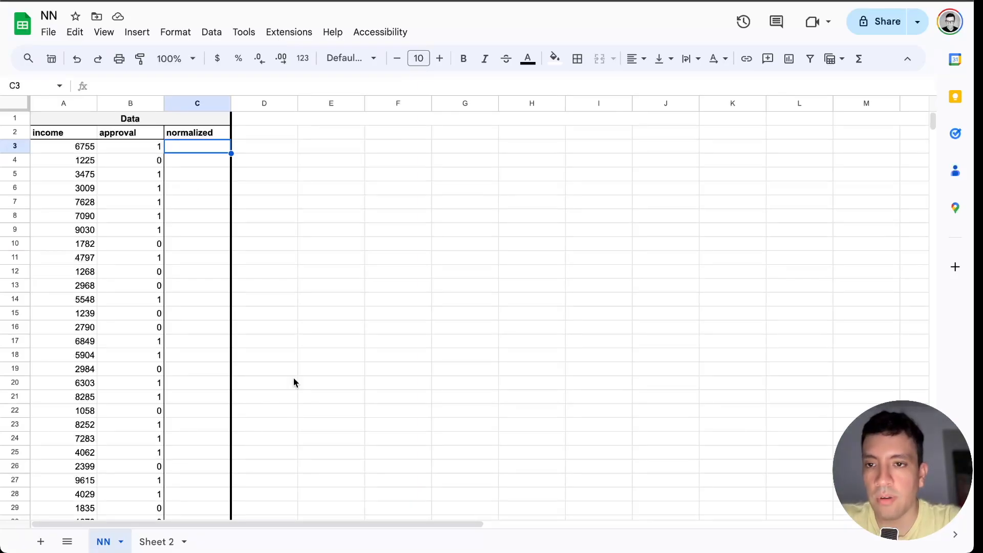
Step: Rename the sheet containing the income and approval chart as TRAINING
right_click(154, 541)
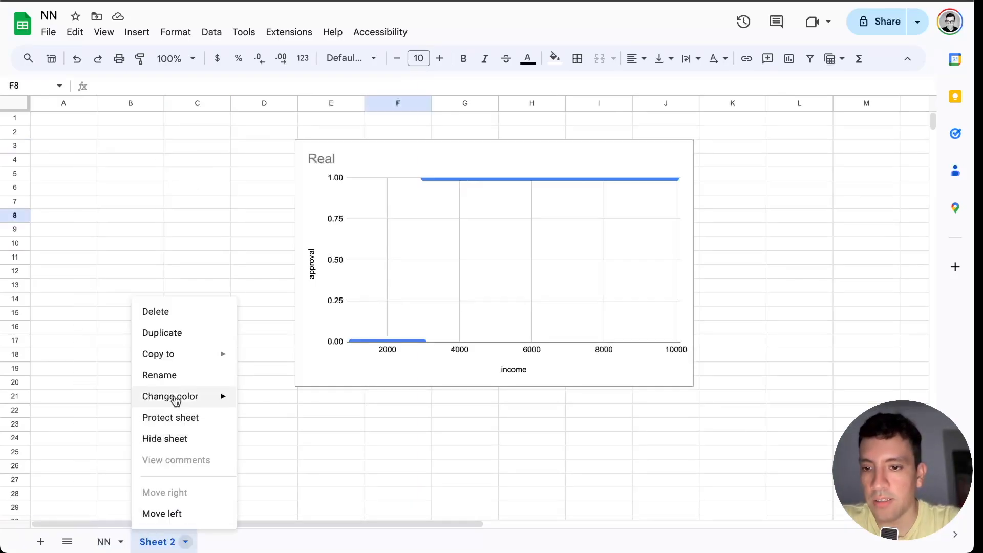
click(173, 376)
text(TRAINING)
key(Return)
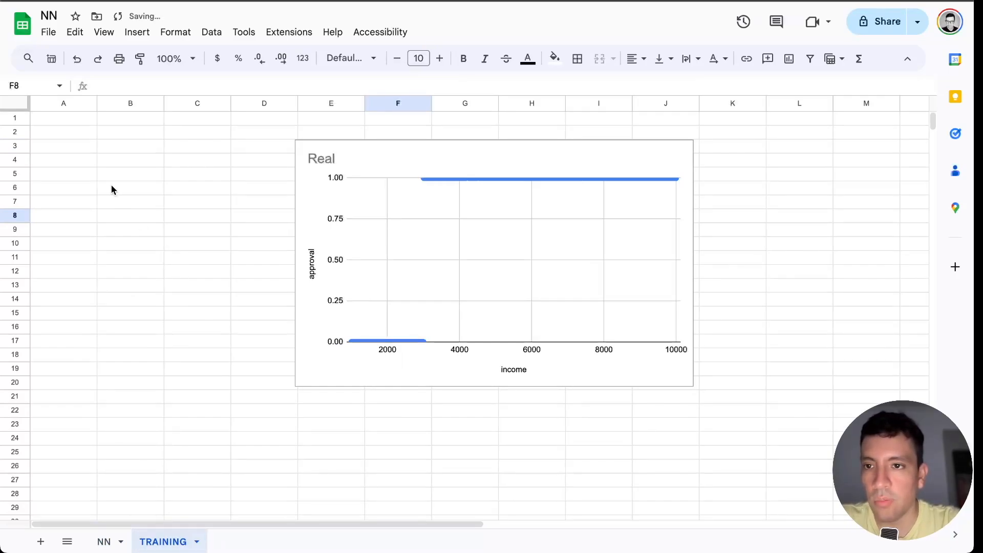
Step: Label cell A1 of the TRAINING sheet "min" and compute the lowest income in B1 with =MIN(NN!A3:A1002)
click(79, 122)
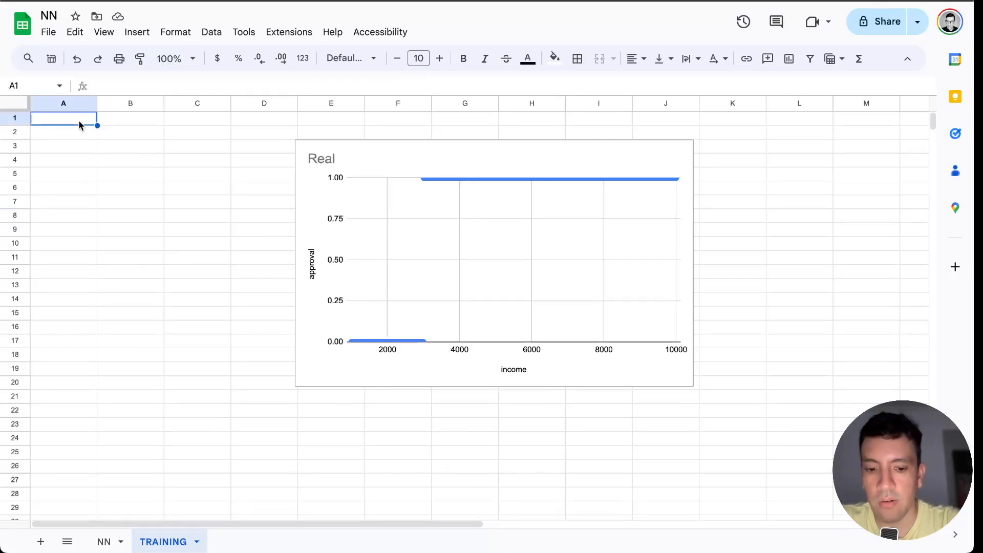
text(min)
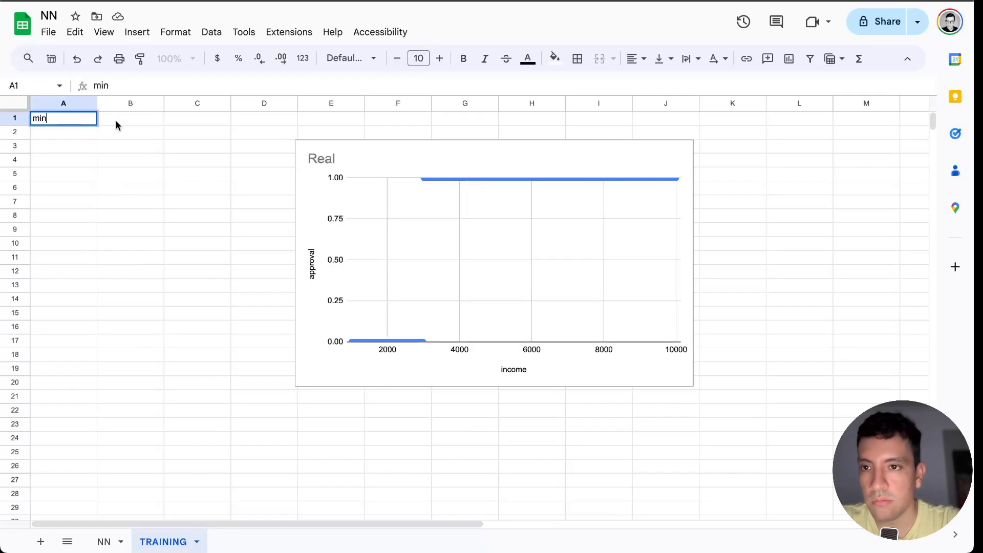
click(116, 122)
click(113, 85)
text(=MIN(NN!A3:A1002))
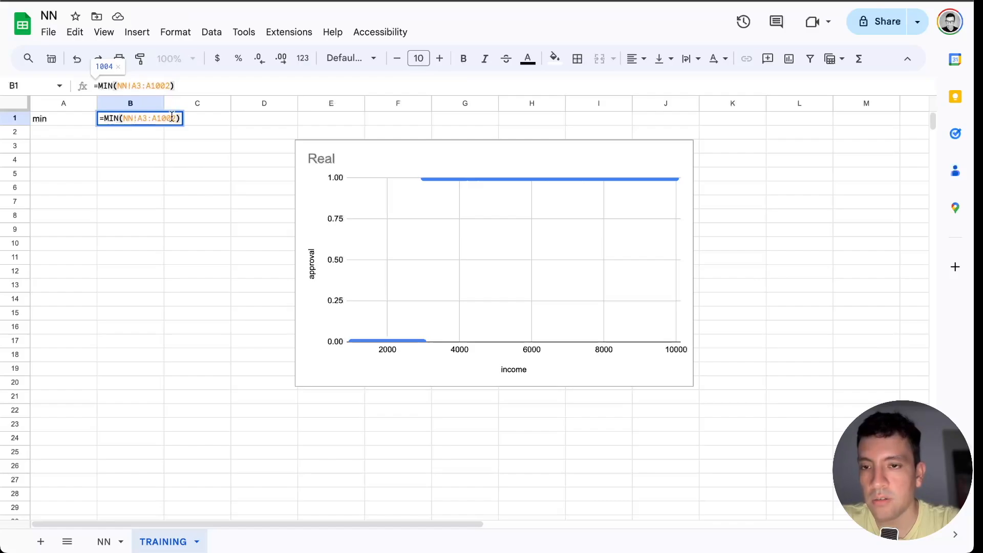
key(Return)
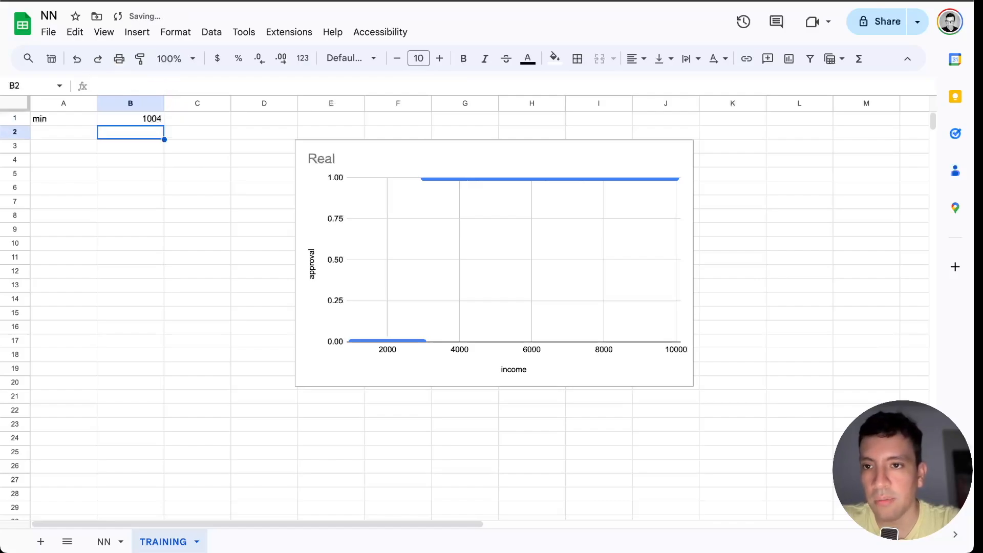
Step: Label cell A2 "max" and compute the highest income in B2 with =MAX(NN!A3:A1002)
click(80, 133)
text(max)
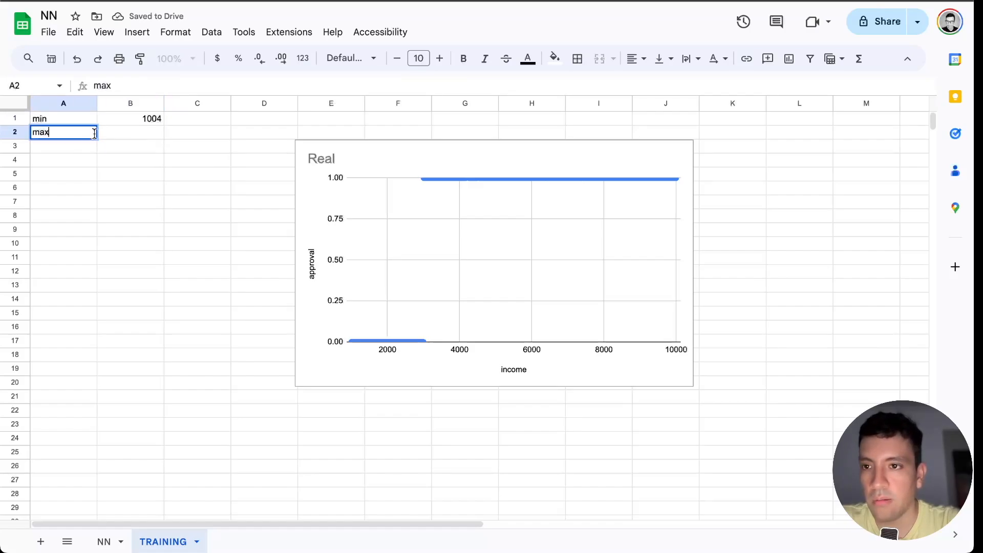
click(128, 132)
click(110, 86)
text(=MIN(NN!A3:A1002))
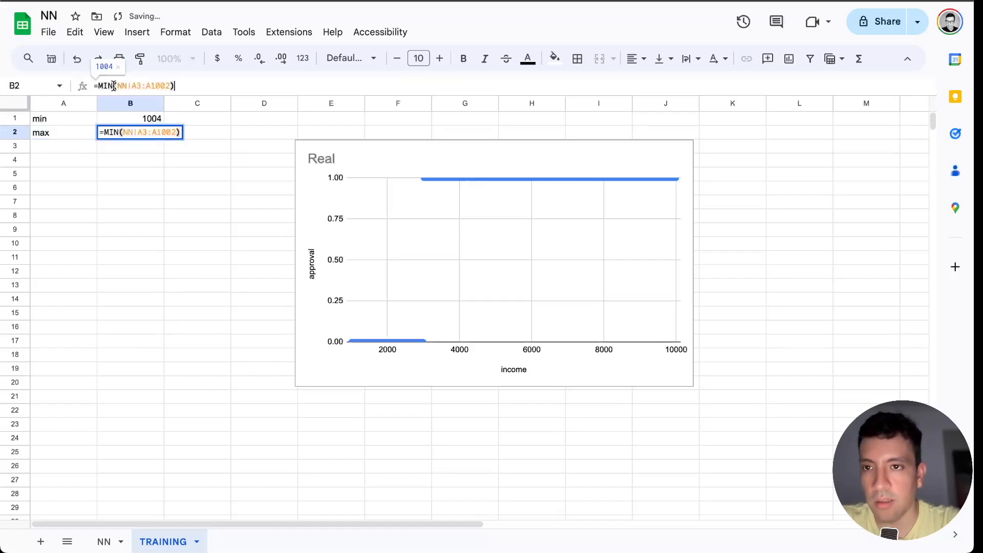
double_click(106, 85)
text(,a)
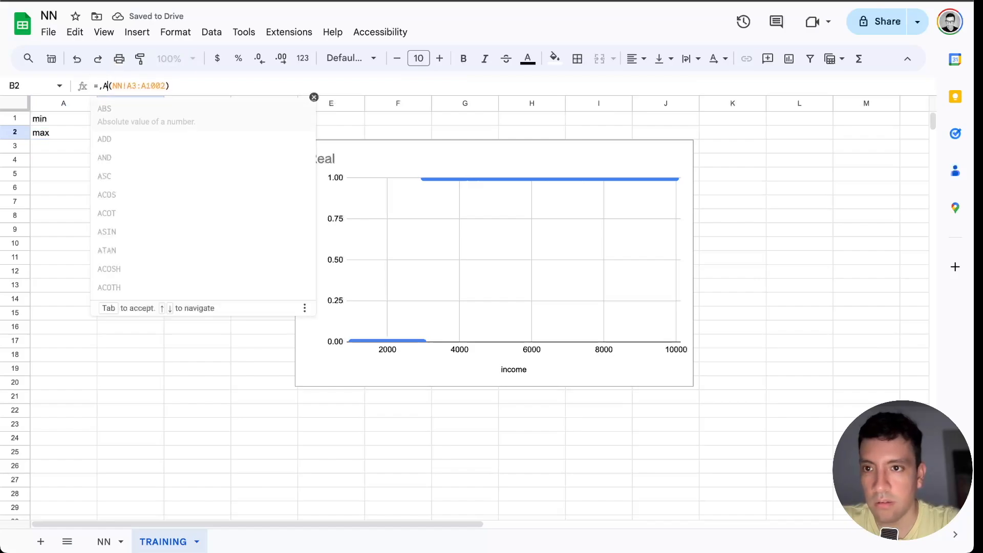
key(BackSpace)
key(BackSpace)
text(MAX)
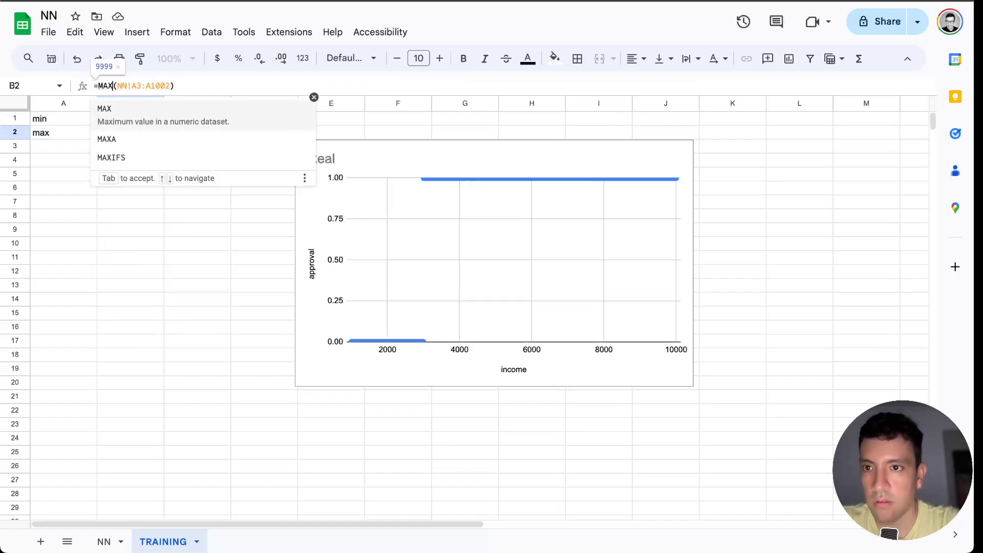
key(Tab)
click(124, 229)
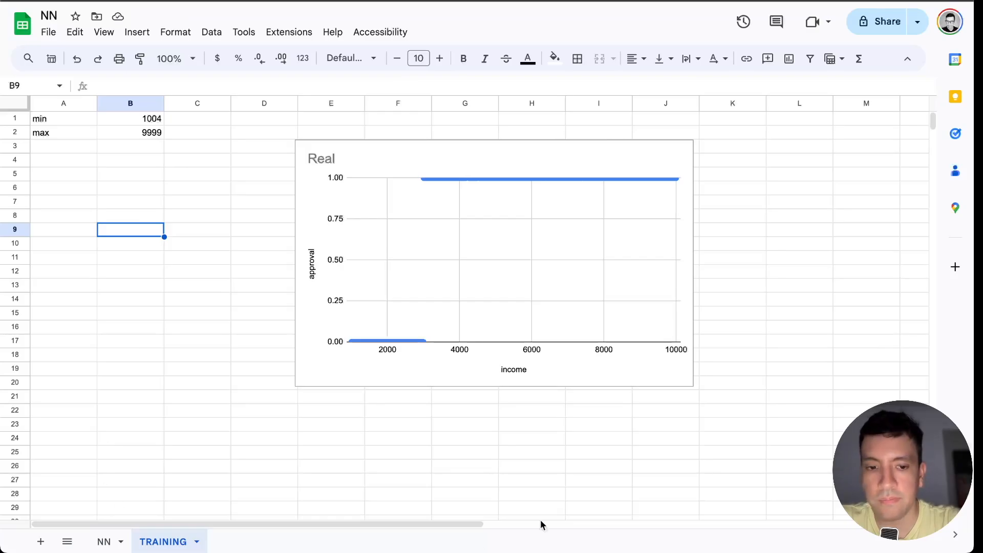
Step: On the NN sheet, enter =(A3-TRAINING!$B$1)/(TRAINING!$B$2-TRAINING!$B$1) in C3 and autofill it down the normalized column
click(103, 542)
click(193, 102)
click(185, 148)
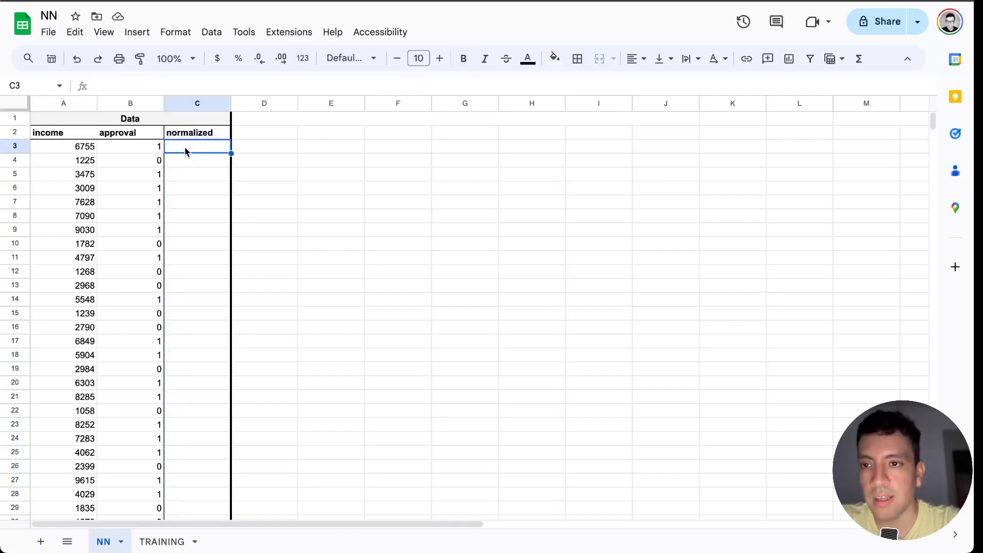
click(157, 85)
text(=(A3-TRAINING!$B$1)/(TRAINING!$B$2-TRAINING!$B$1))
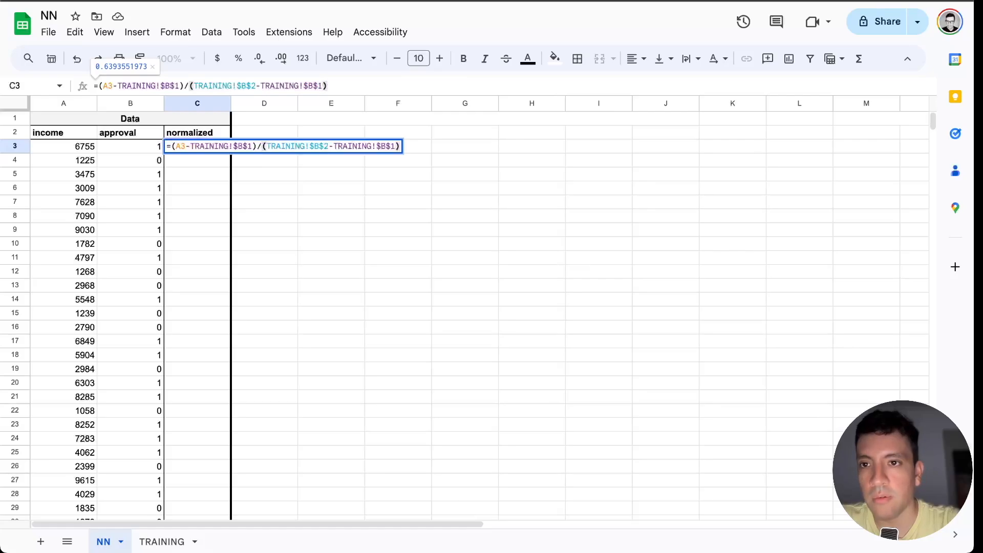
key(Return)
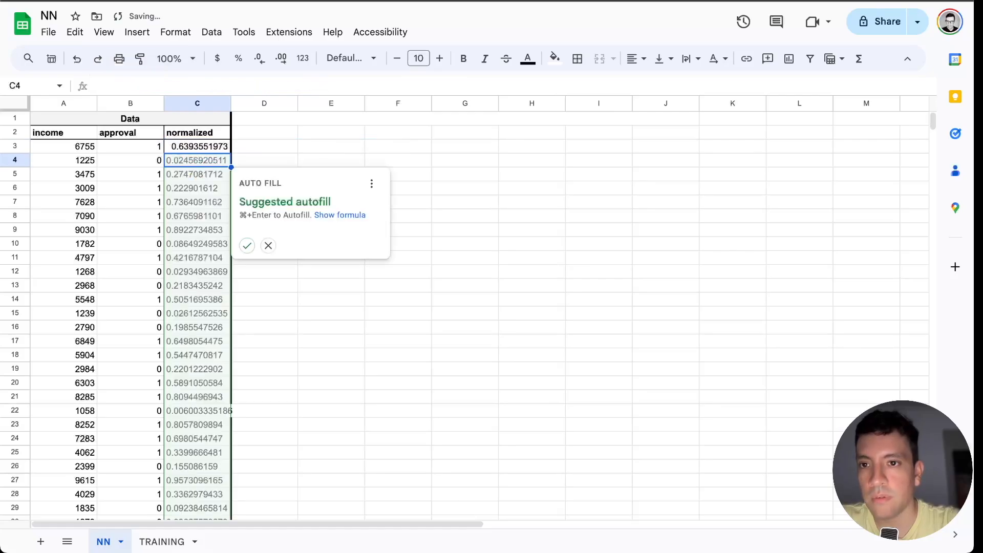
click(248, 247)
click(207, 187)
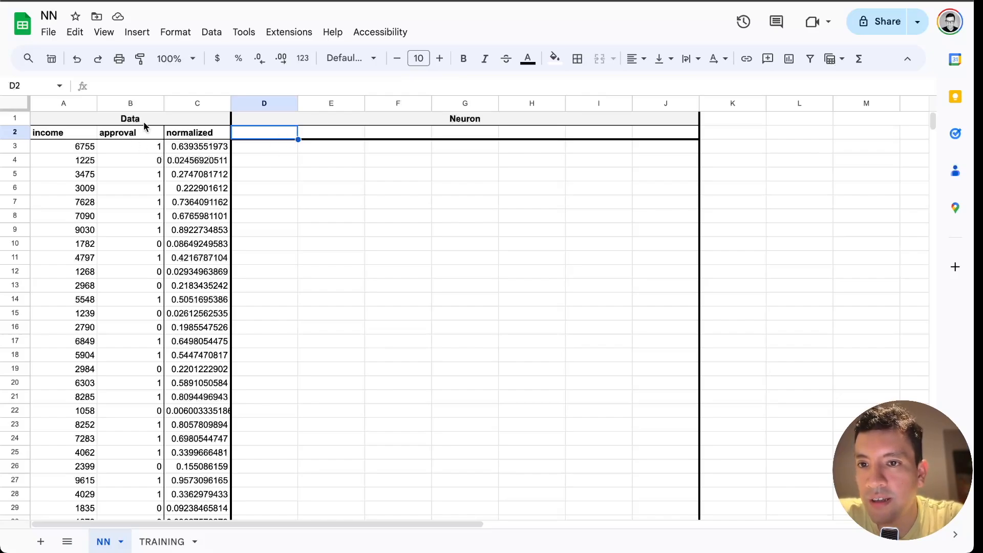
click(181, 104)
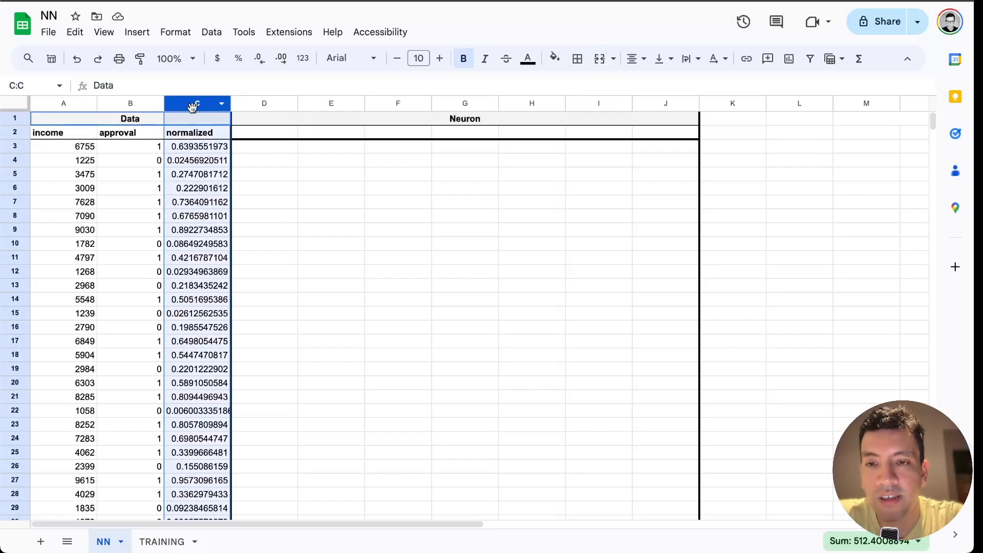
click(250, 132)
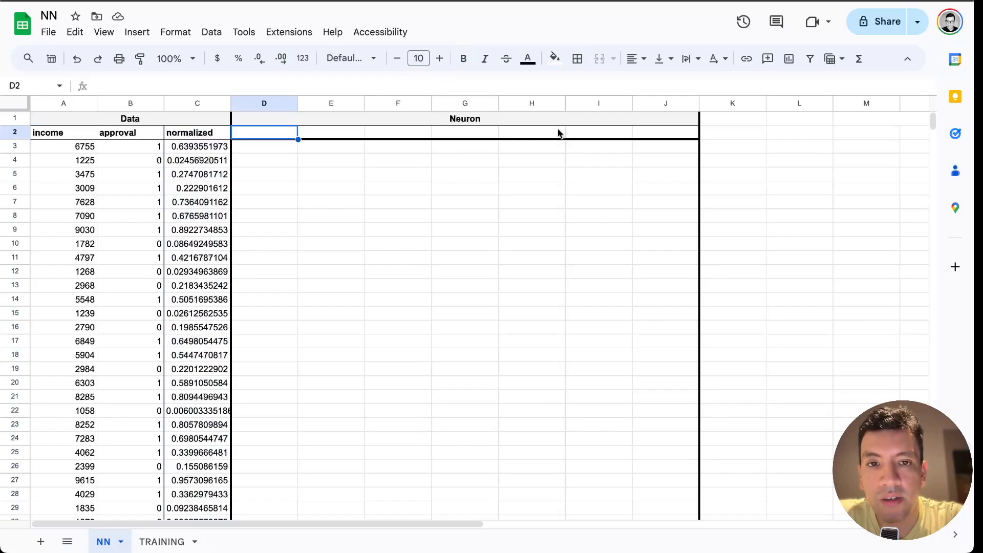
click(576, 133)
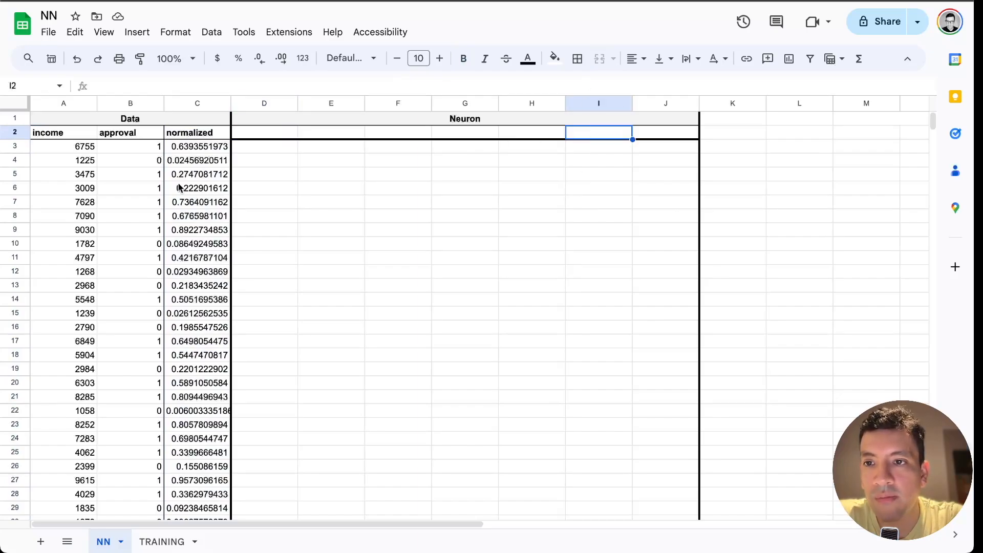
click(116, 100)
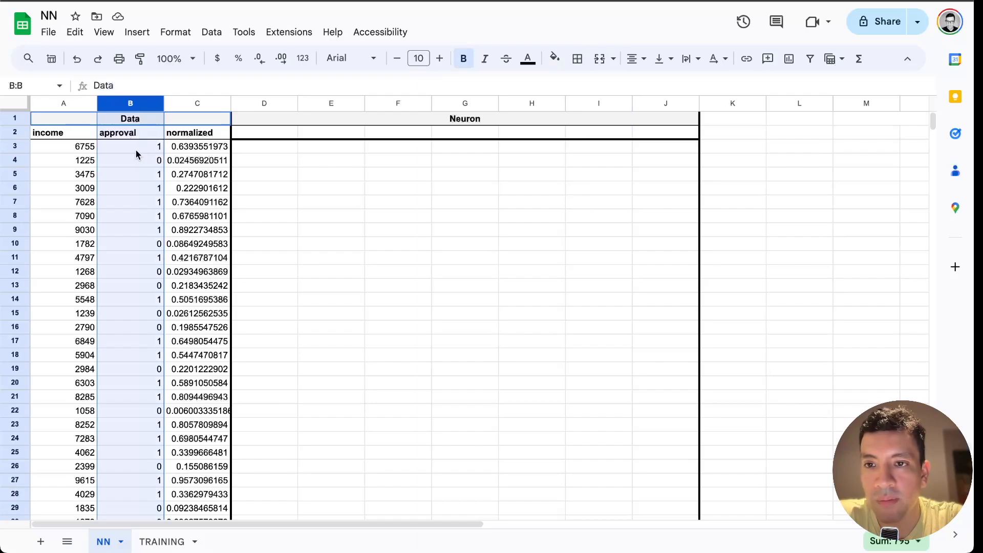
click(585, 102)
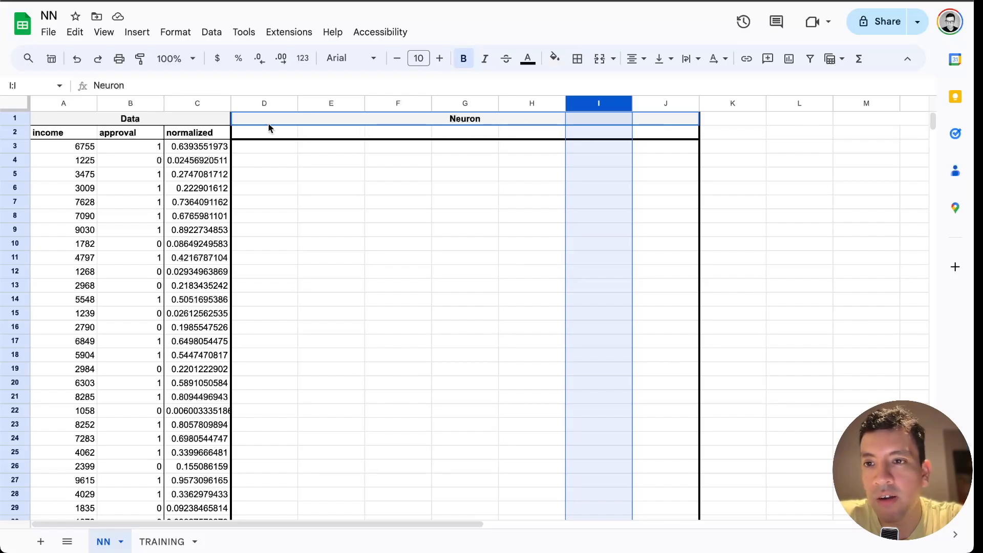
click(122, 103)
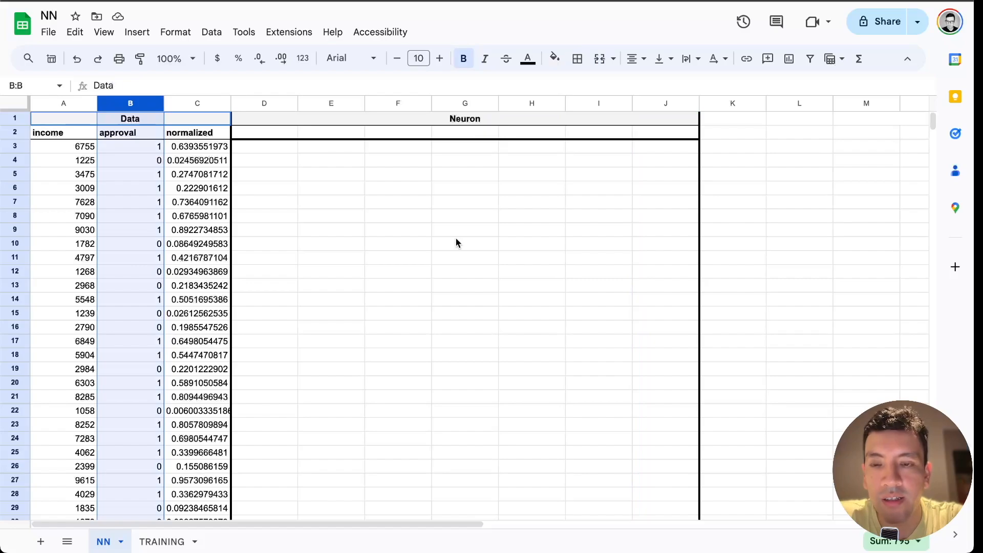
Step: Enter the column heading "f1 = x * w" in cell D2 under Neuron
click(261, 134)
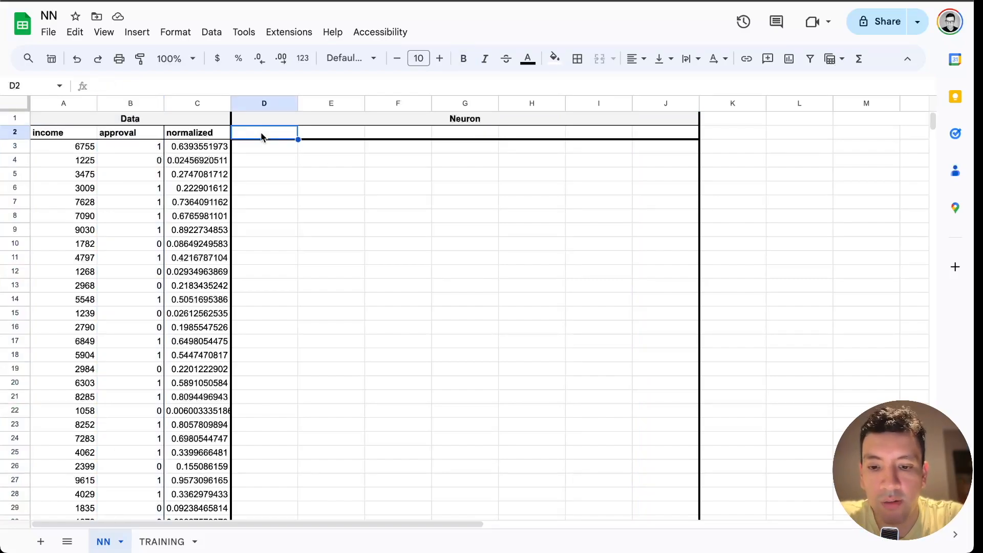
text(=)
key(BackSpace)
text(f1)
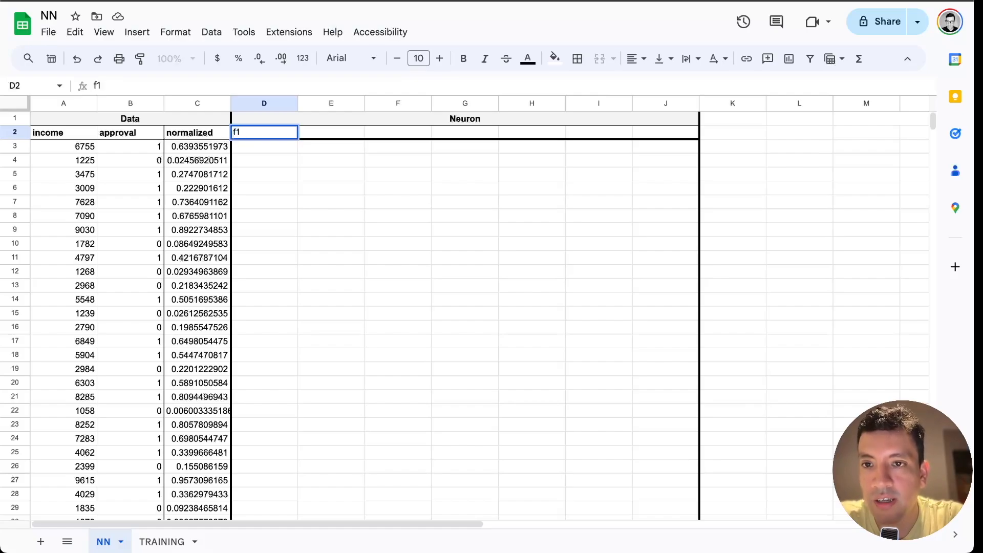
text( = x)
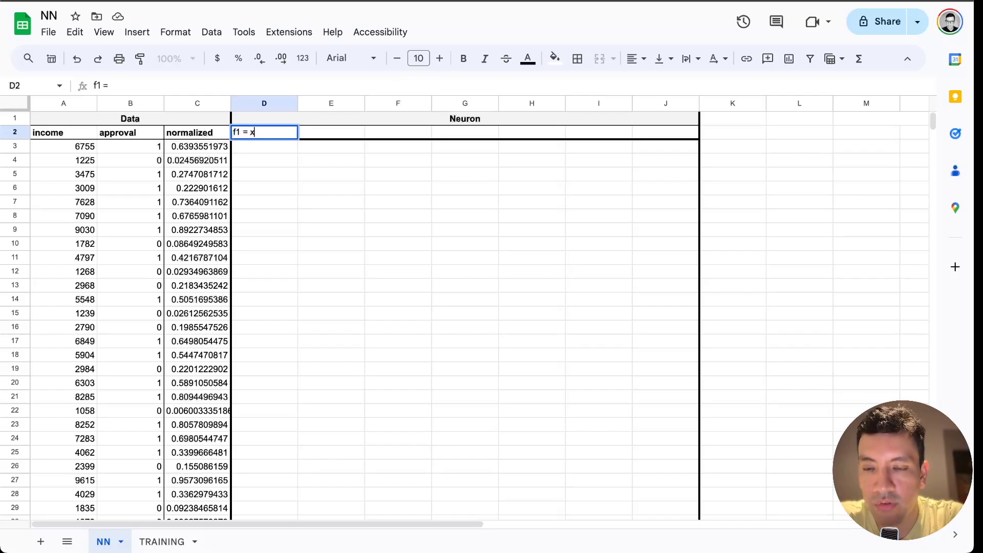
text( *)
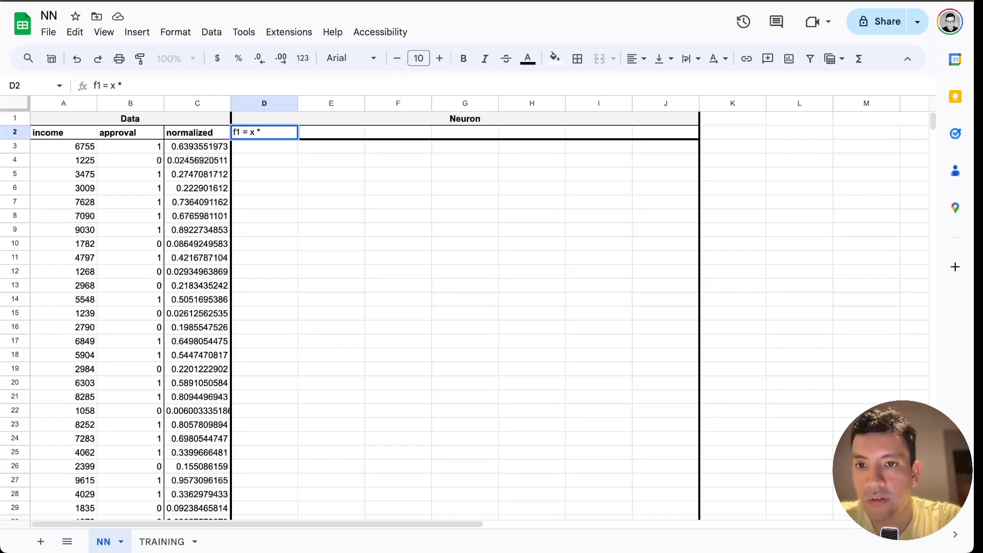
text( w)
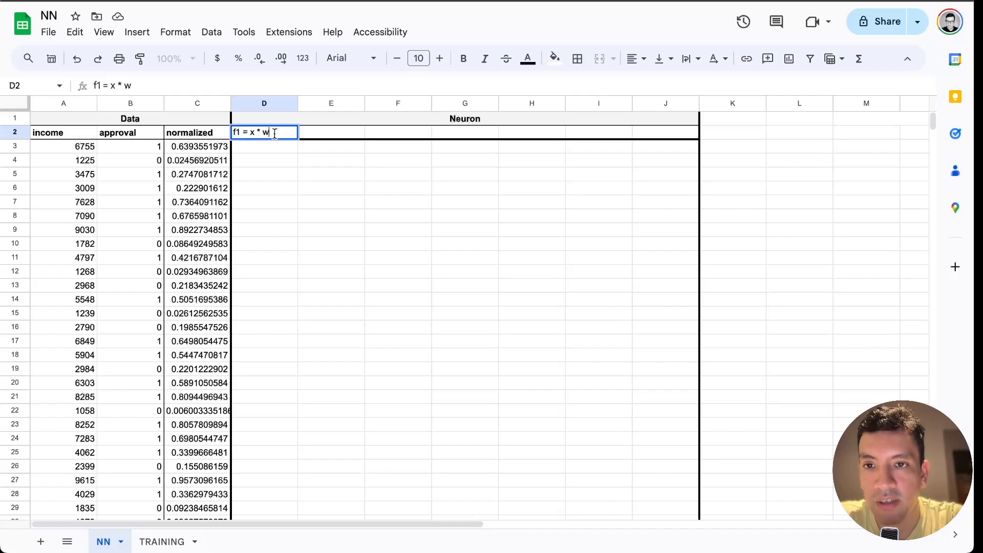
drag(266, 132, 232, 137)
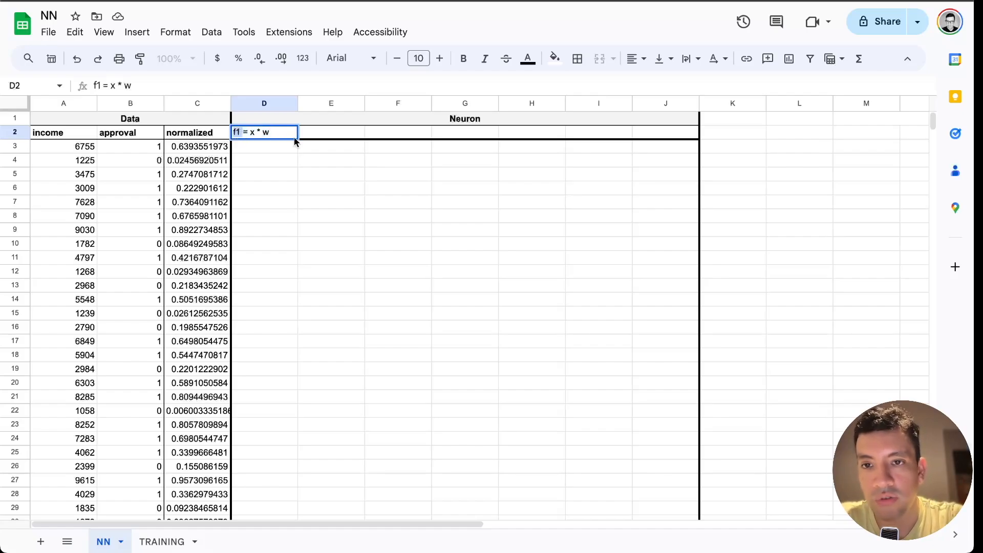
Step: Enter the column heading "f2 = f1 + b" in cell E2
click(323, 137)
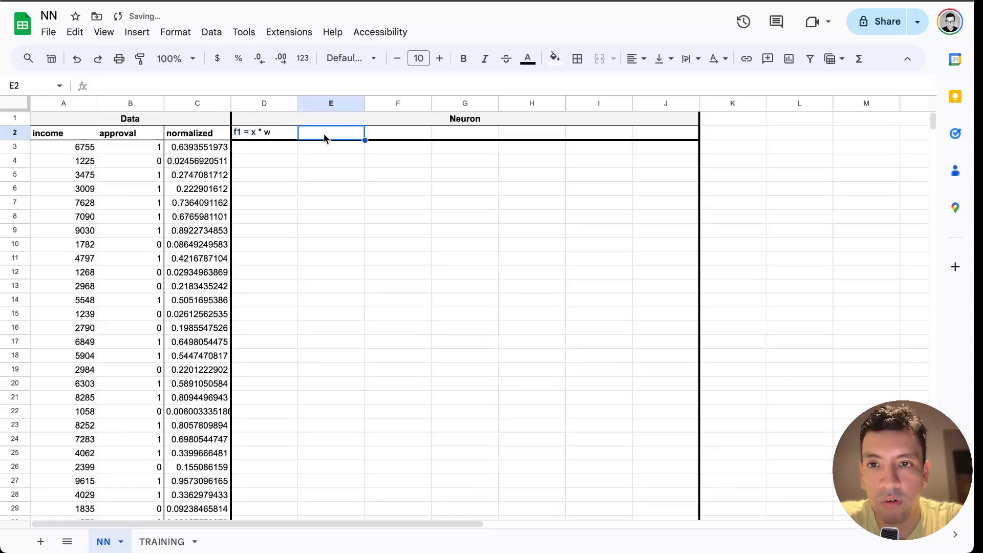
text(f2 = f1 + b)
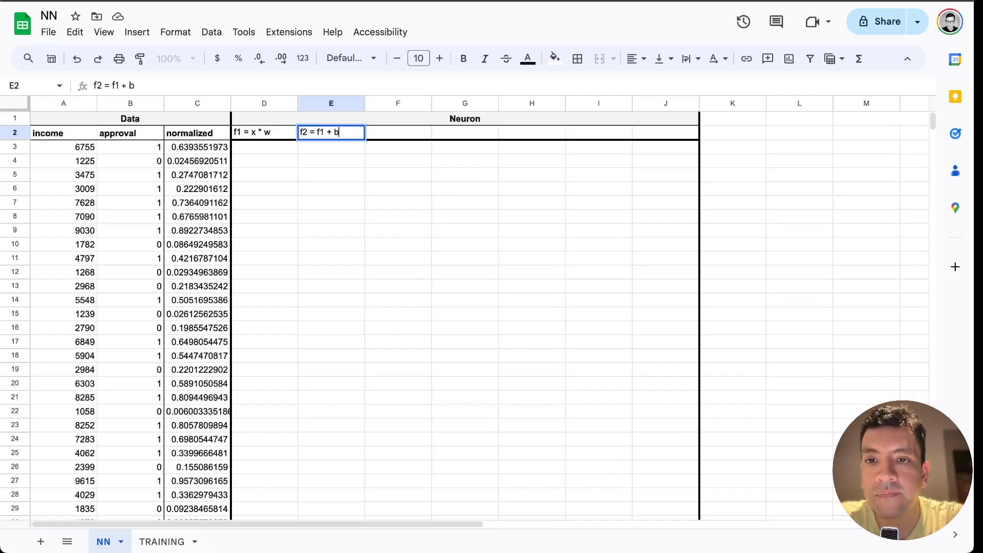
click(306, 132)
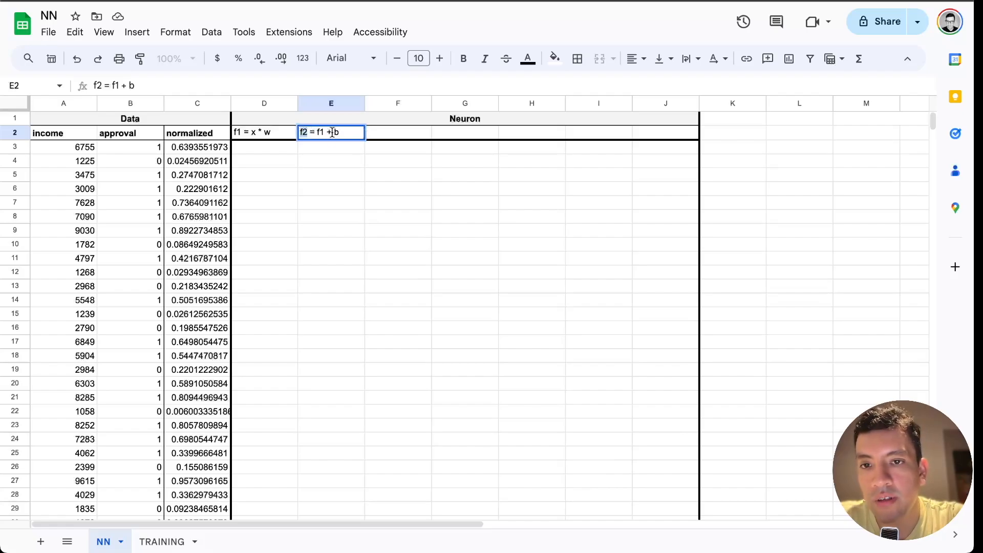
Step: Enter the column heading "f3 = sigmoid(f2)" in cell F2
click(388, 135)
text(sigmoid())
key(Left)
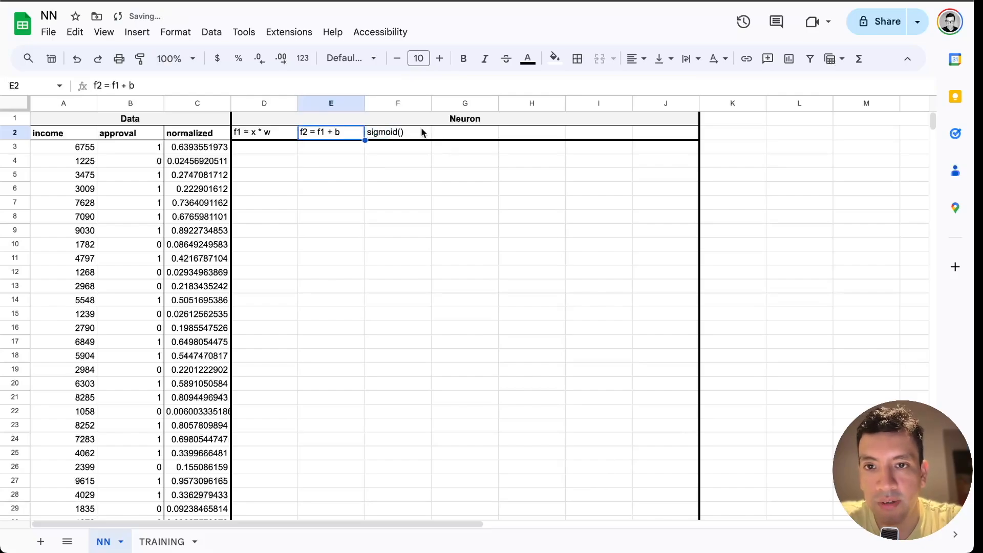
double_click(399, 133)
text(f2)
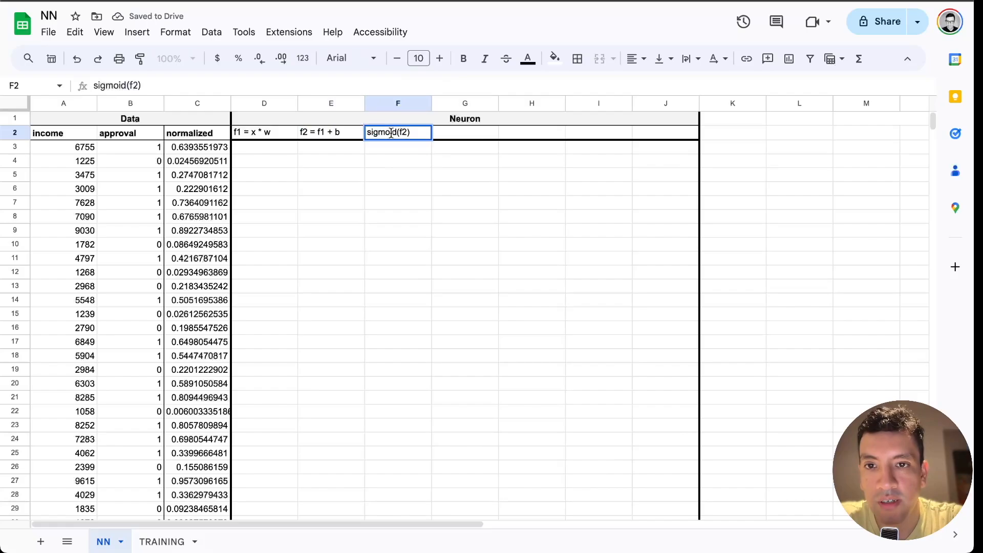
click(366, 133)
text(f3 =)
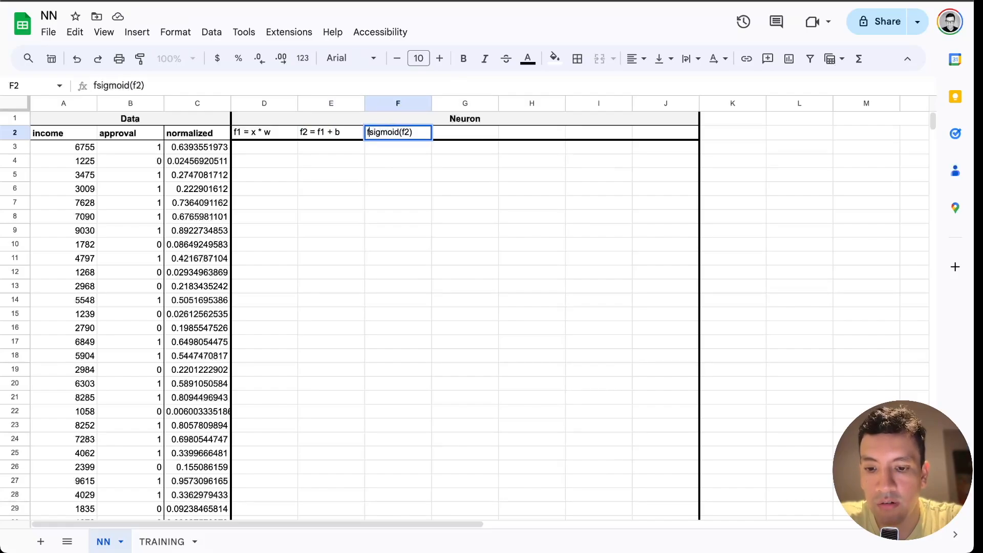
click(464, 136)
click(395, 138)
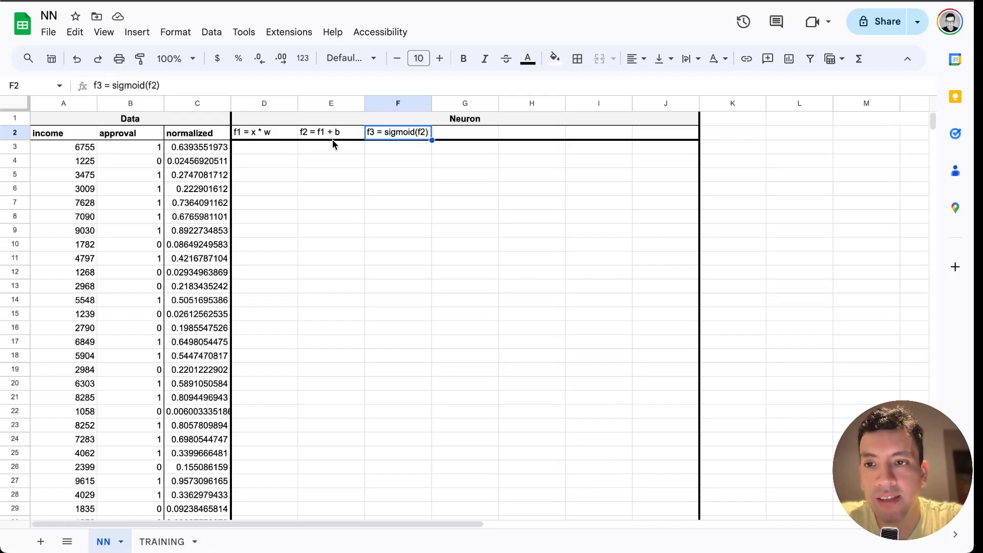
Step: Enter the column heading "pred" in cell G2
click(458, 138)
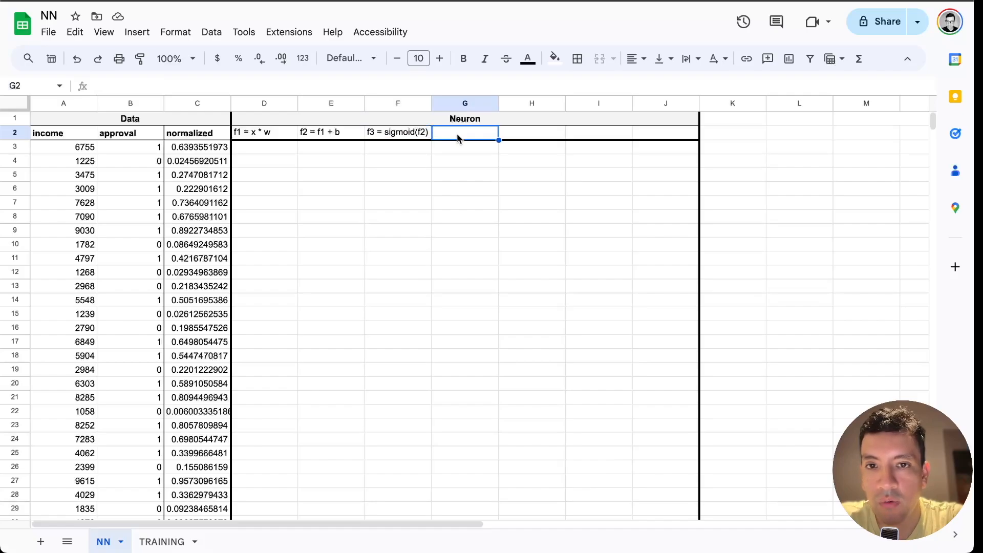
text(pred)
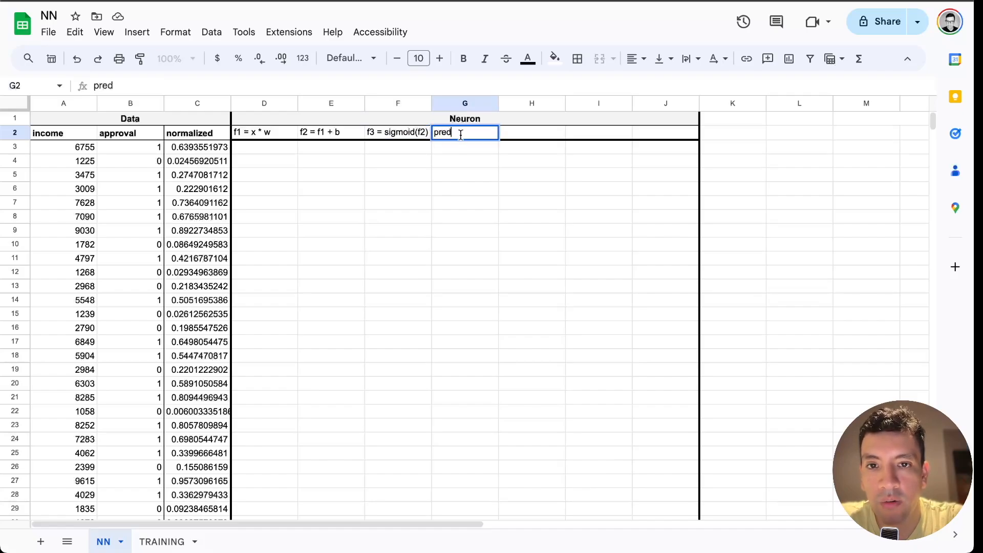
key(Return)
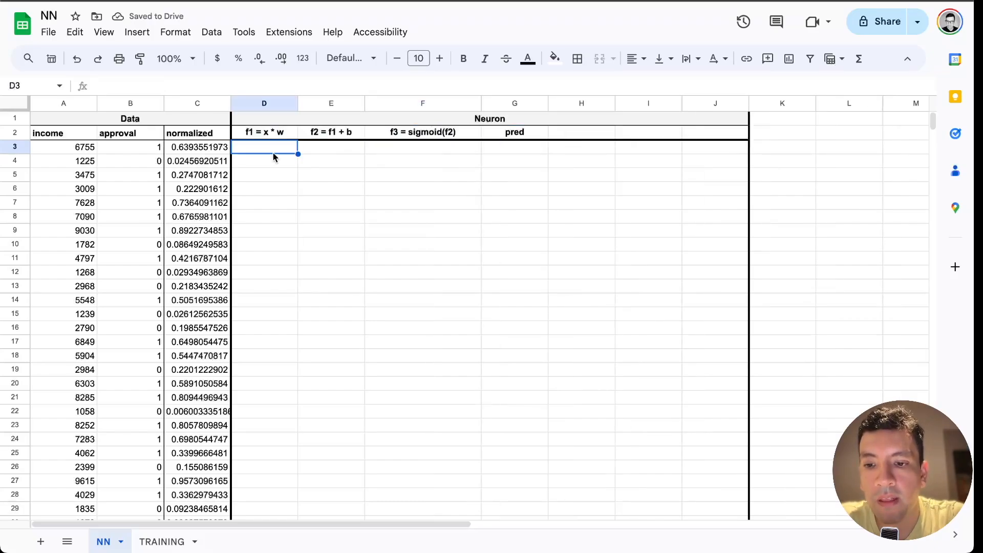
Step: On the TRAINING sheet, label cell A3 "w_initial" and cell A4 "b_initial"
click(156, 541)
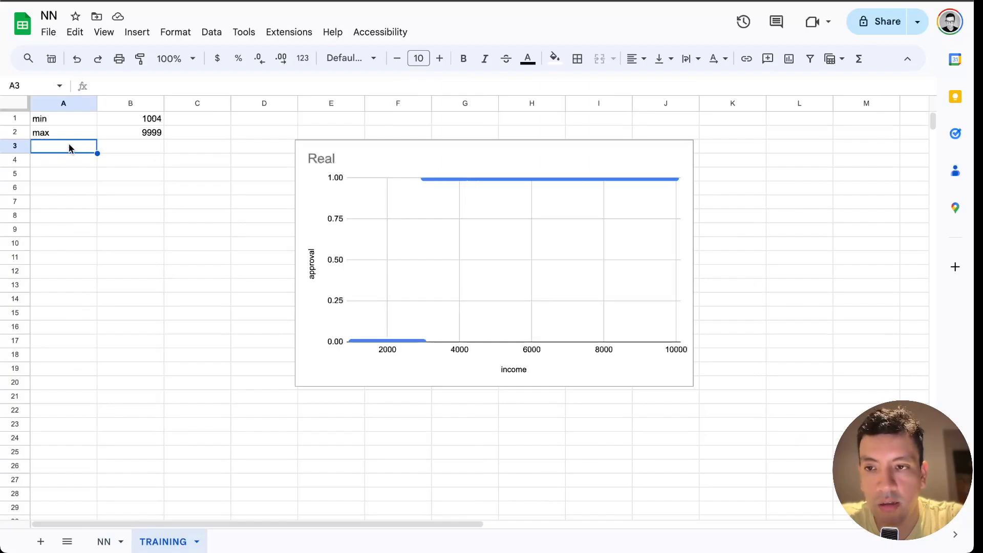
text(w_)
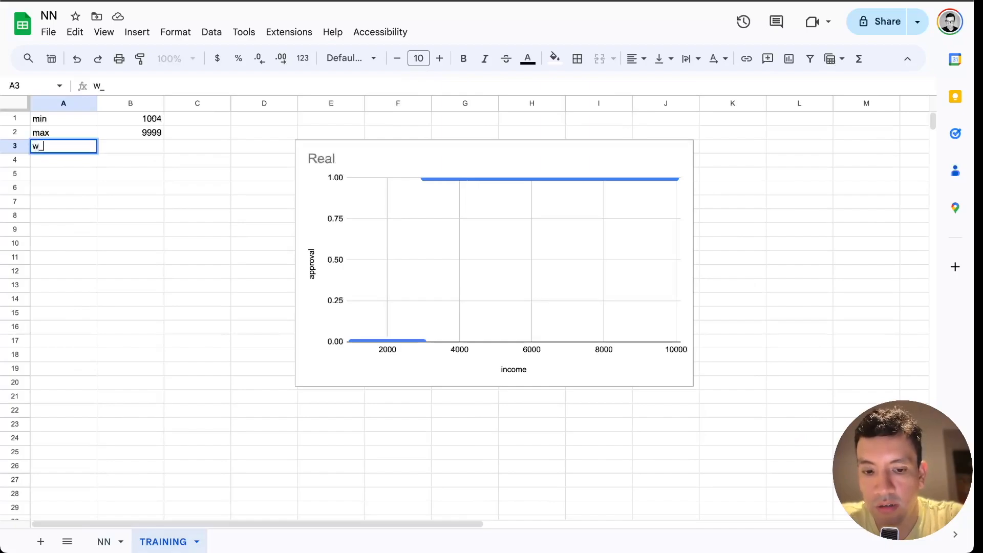
text(initial)
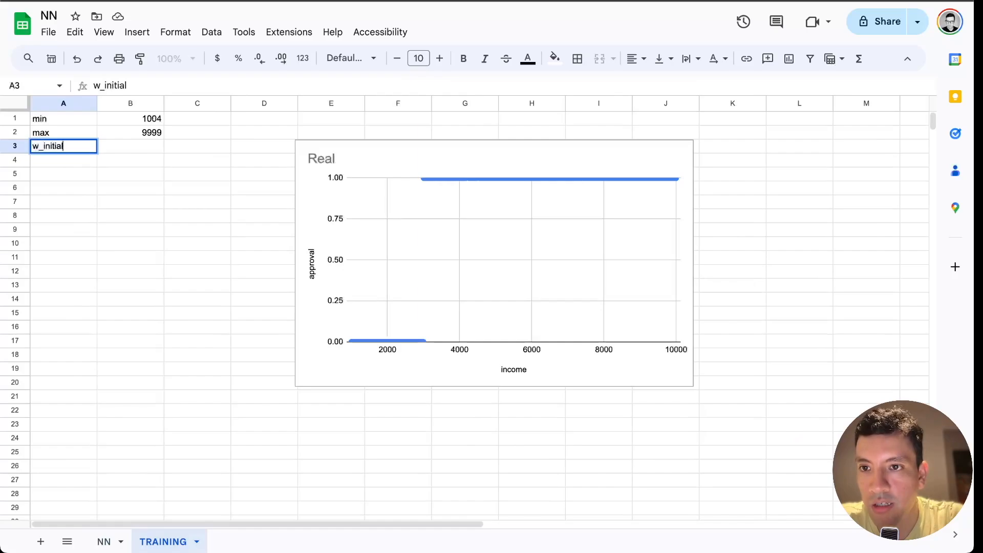
key(Return)
text(b_initial)
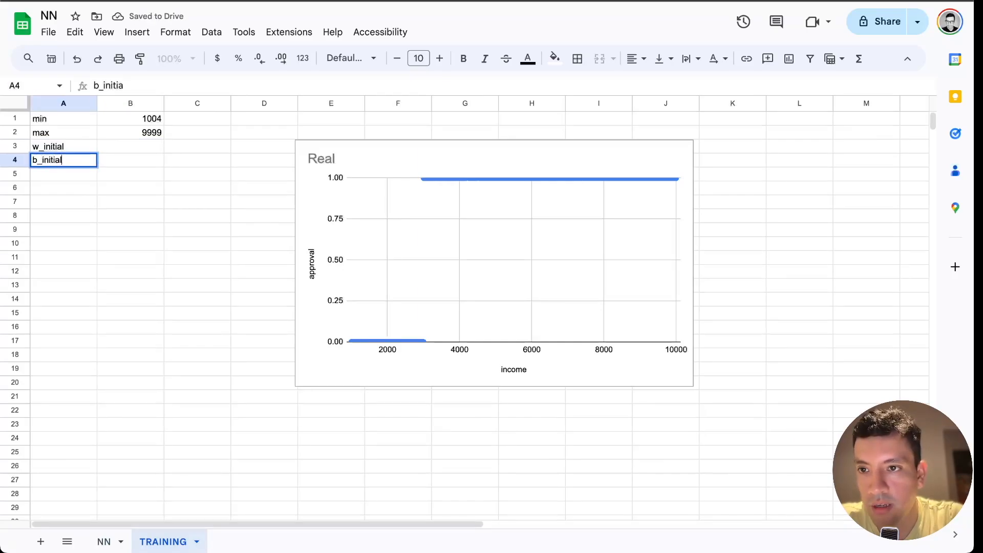
key(Tab)
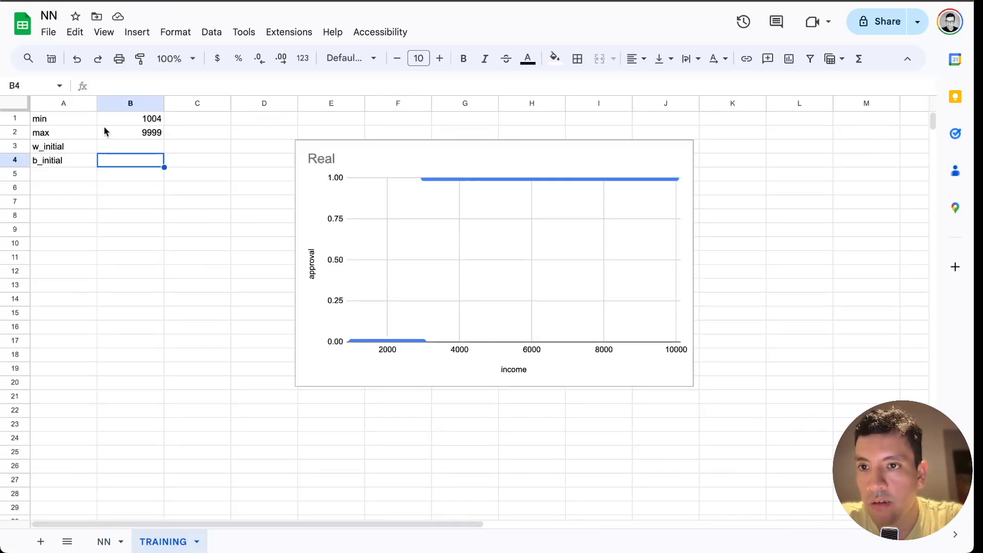
Step: Set the initial weight in B3 to 0.033 and the initial bias in B4 to -0.022
click(115, 147)
text(0)
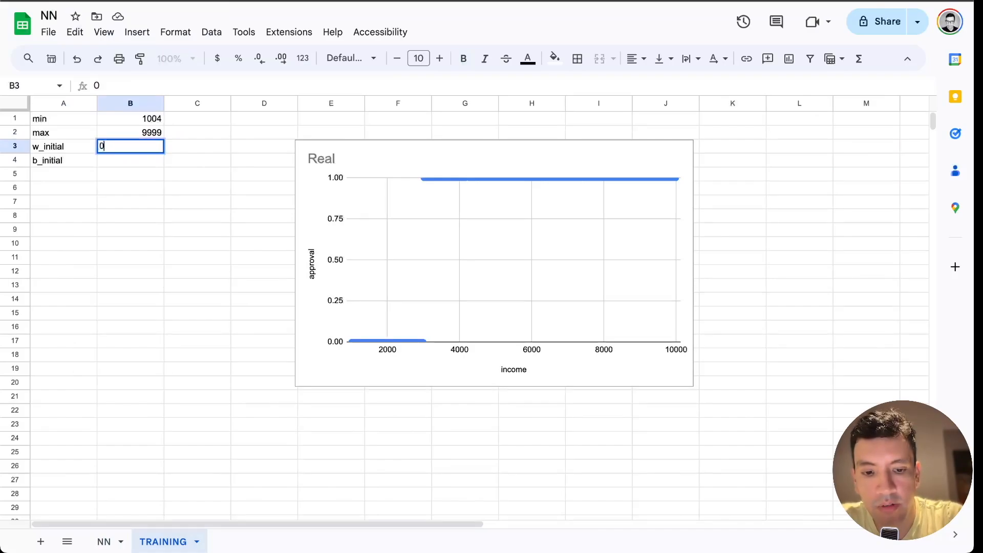
text(.033)
click(115, 164)
text(-0.022)
key(Return)
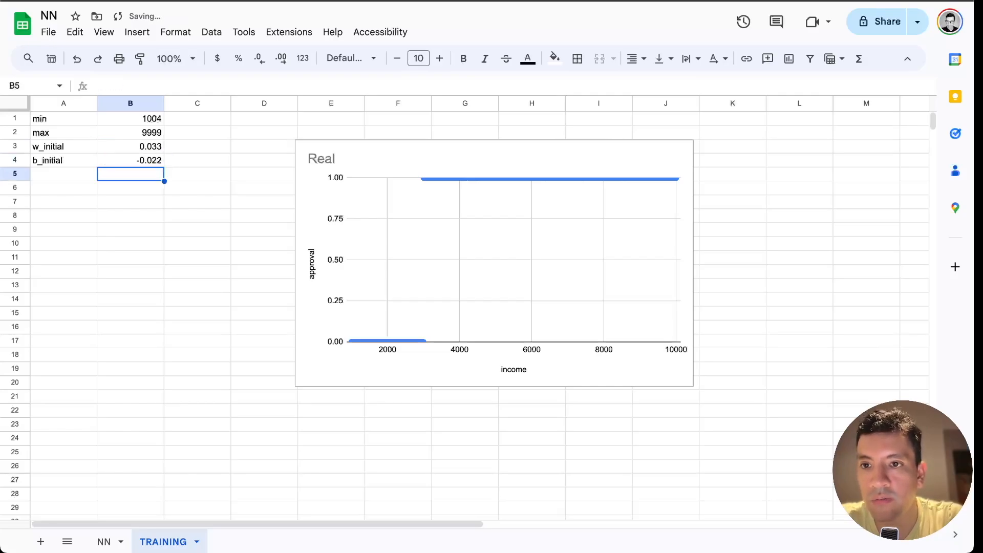
Step: On the NN sheet, enter =MULTIPLY(C3, TRAINING!$B$3) in cell D3 of the f1 column
click(103, 541)
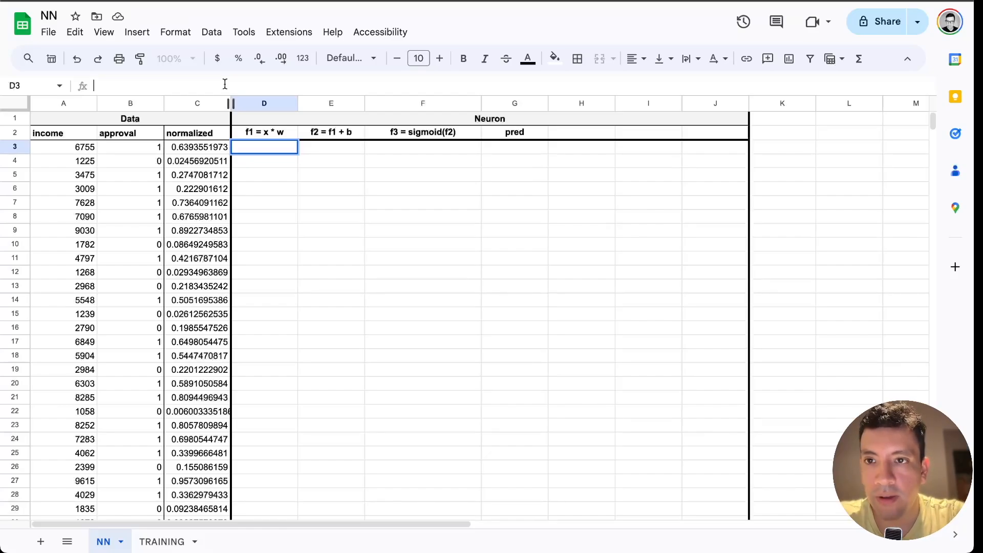
text(=MULTIPLY(C3, TRAINING!$B$3))
key(Return)
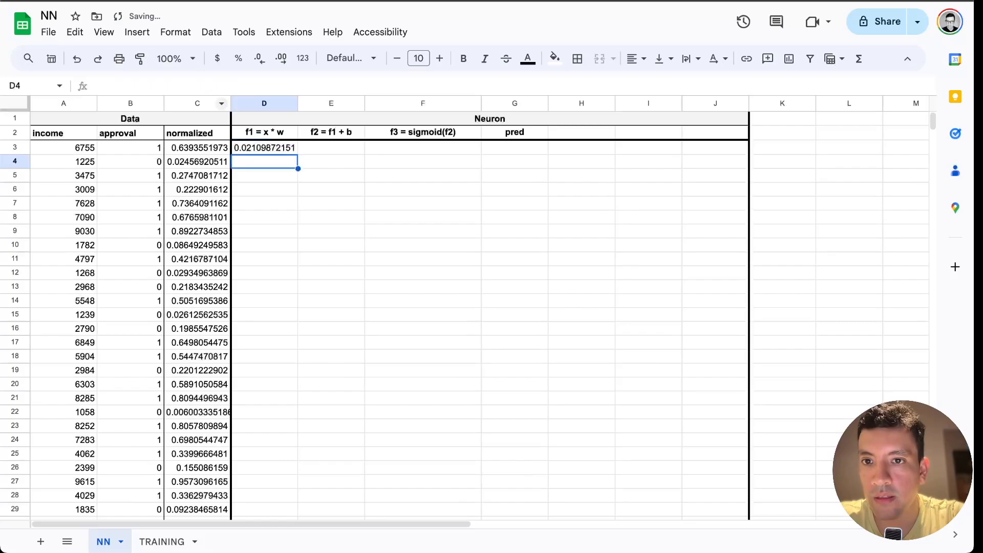
click(277, 150)
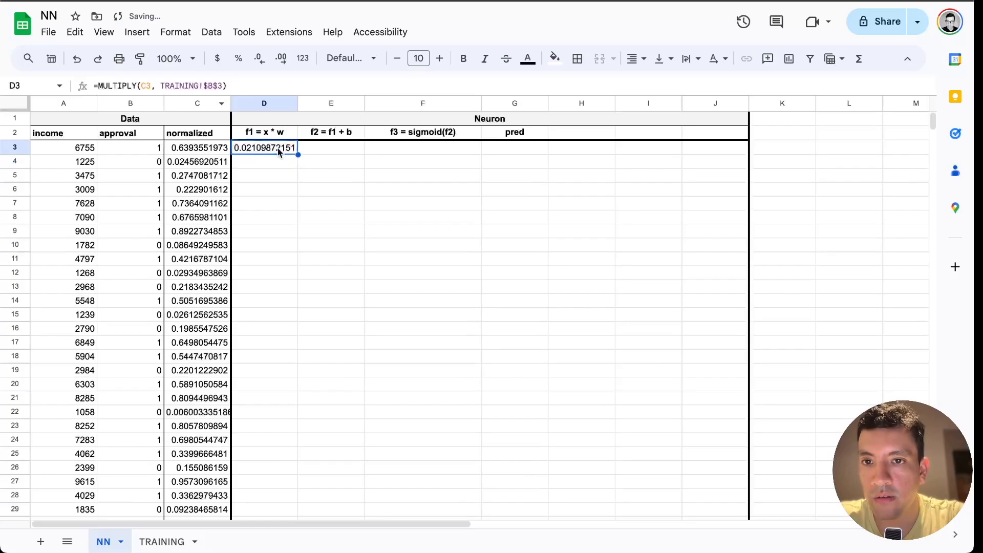
Step: Fill the D3 formula down the f1 column through D1002
click(274, 102)
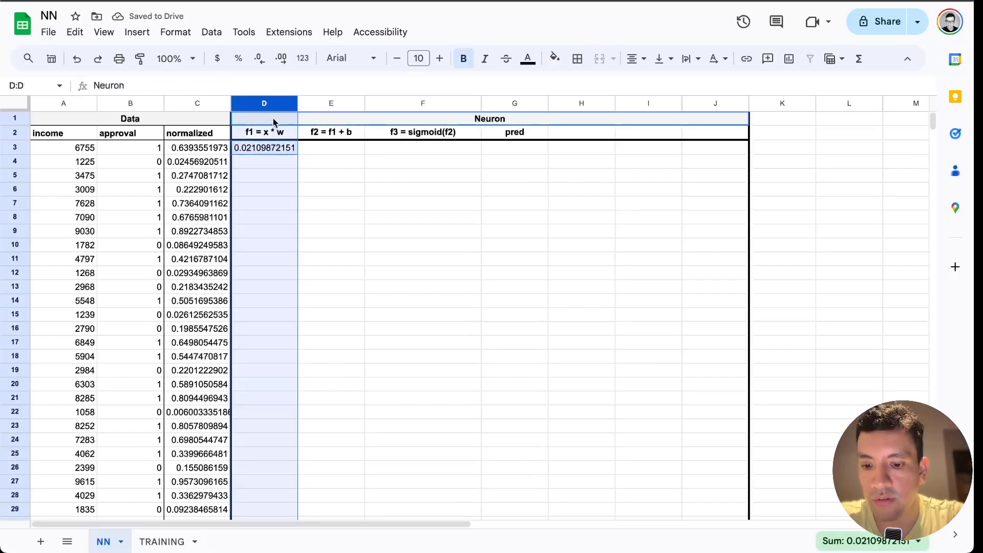
click(273, 123)
key(Down)
key(Down)
key(ctrl+shift+Down)
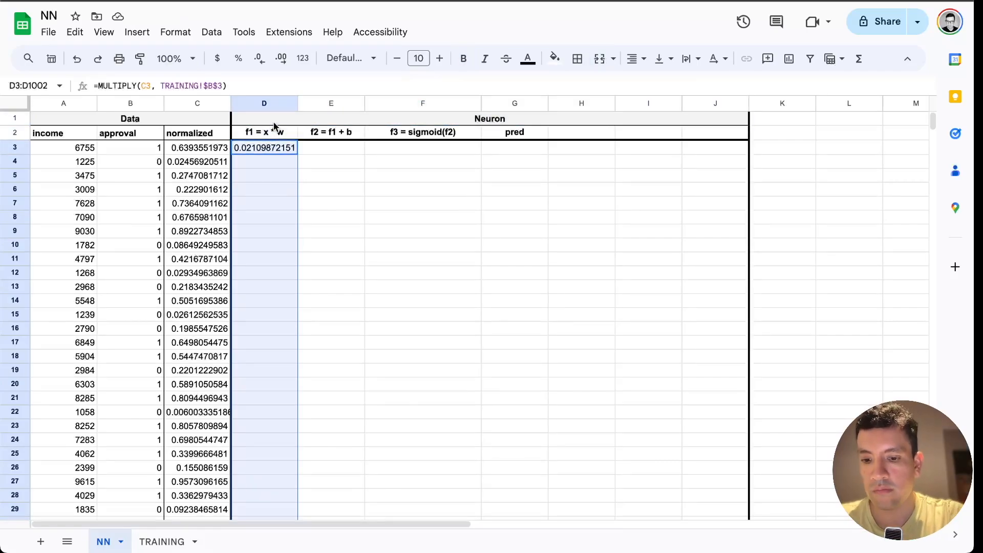
key(ctrl+d)
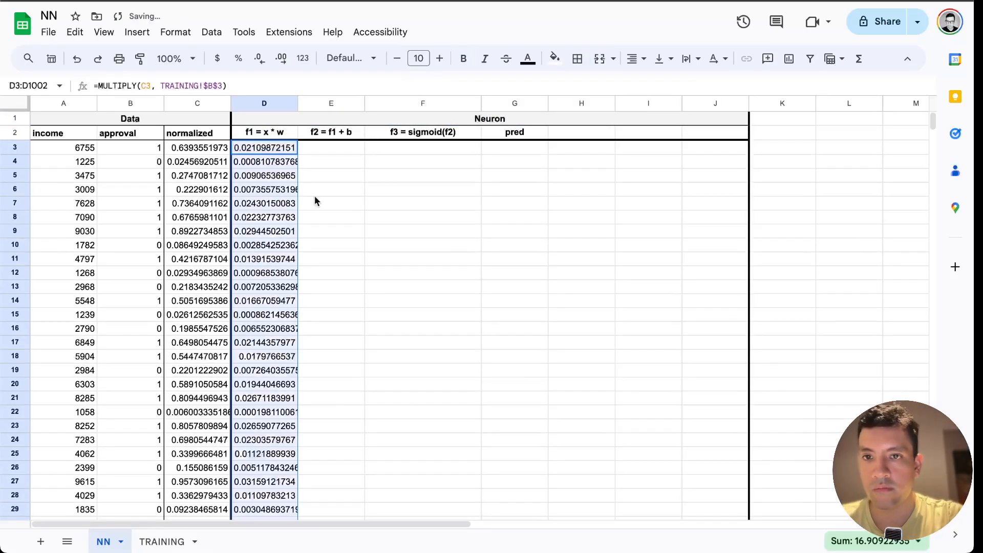
click(315, 196)
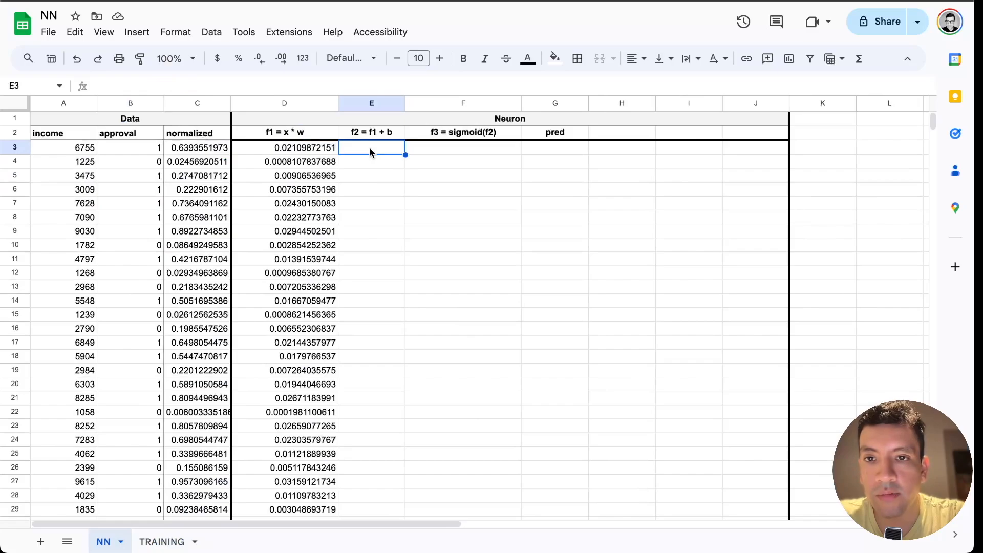
Step: Widen column E and enter =SUM(D3, TRAINING!$B$4) in cell E3 of the f2 column
drag(405, 103, 458, 103)
double_click(371, 150)
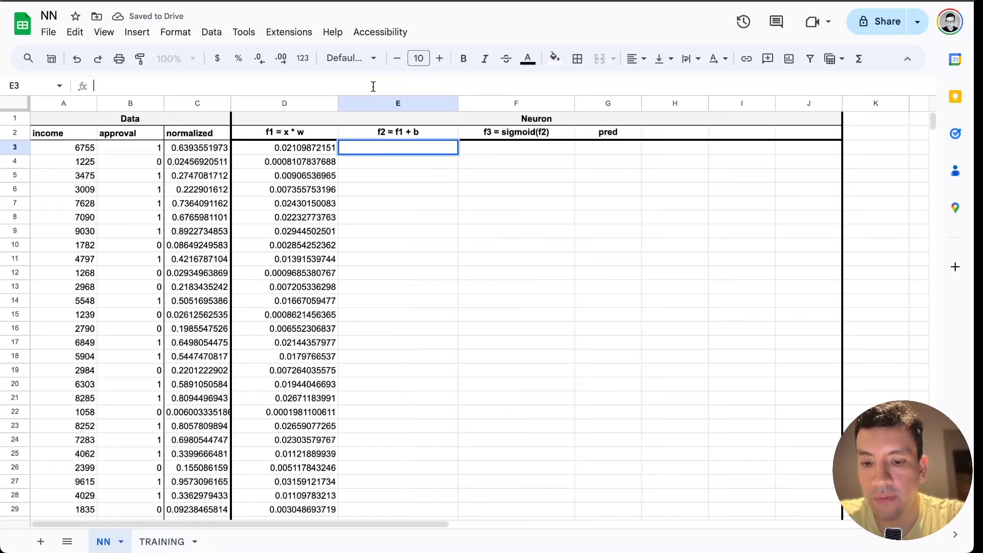
text(=SUM(D3, TRAINING!$E$2))
click(190, 86)
key(BackSpace)
key(Caps_Lock)
text(B)
key(Return)
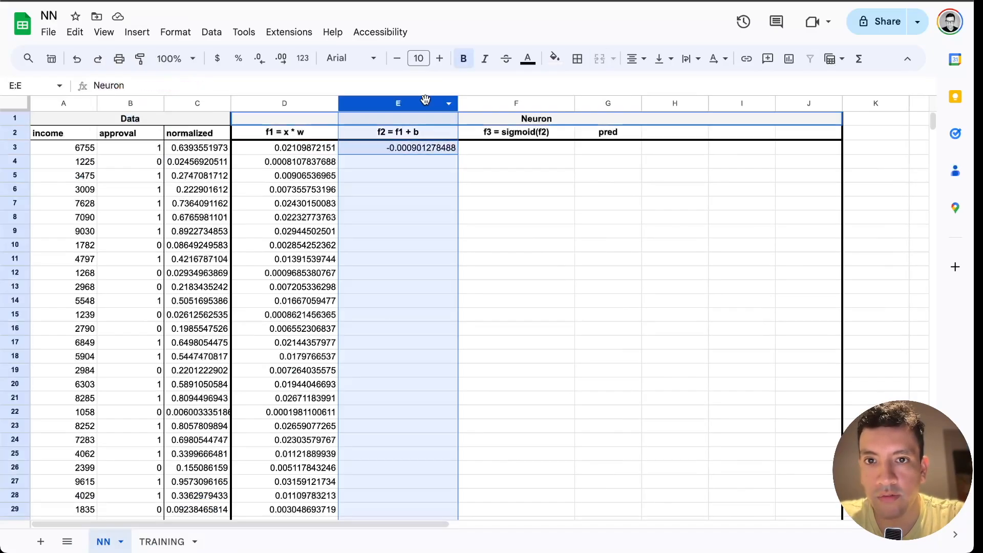
Step: Fill the E3 formula down the rest of the f2 column
click(425, 104)
click(423, 119)
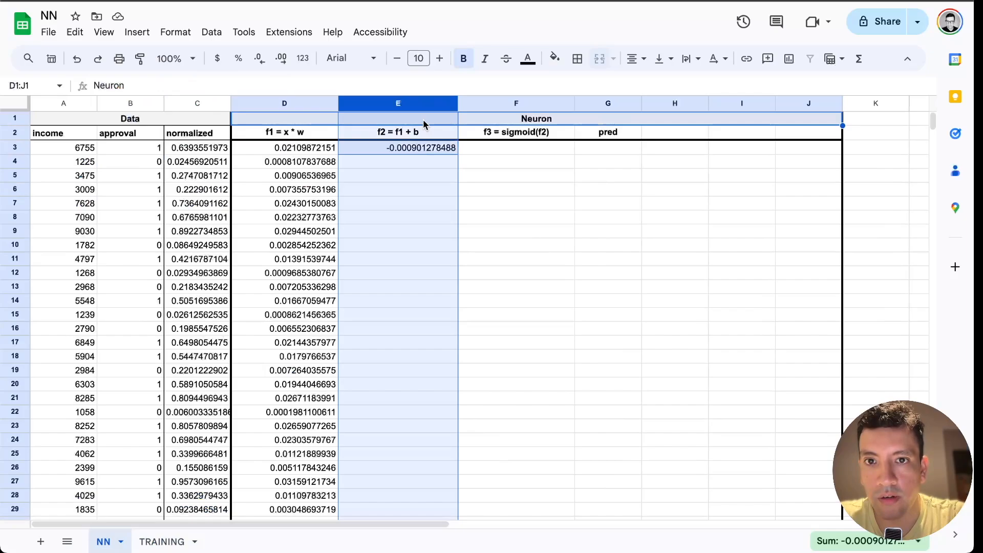
super+click(422, 122)
key(super+d)
click(416, 202)
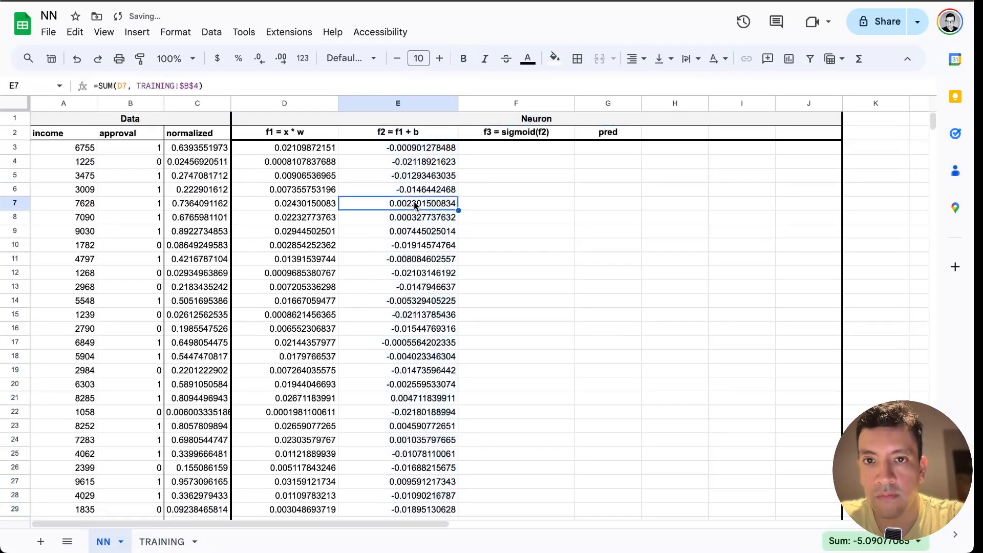
Step: Create a named function SIGMOID with the argument placeholder input and the formula definition =1/(1+EXP(-input))
click(492, 148)
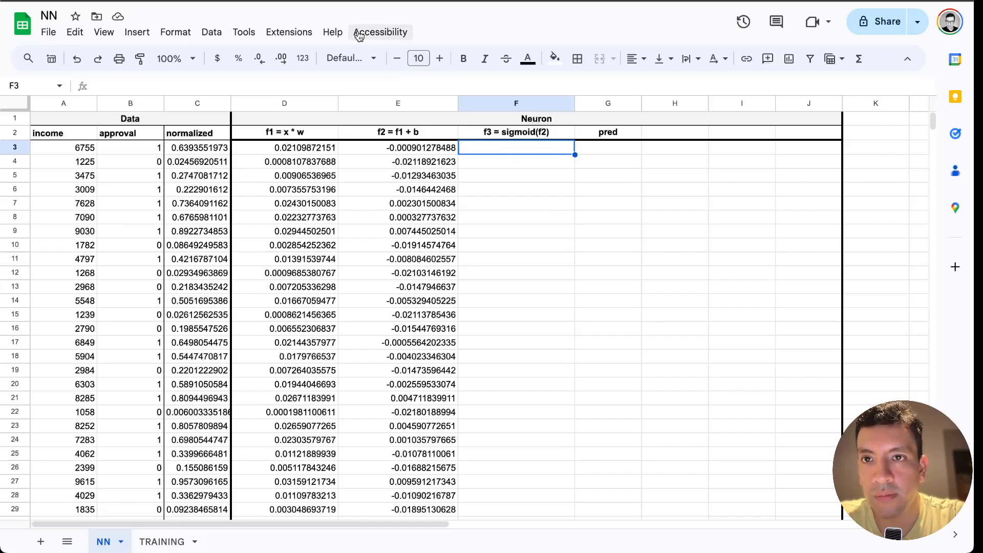
click(211, 33)
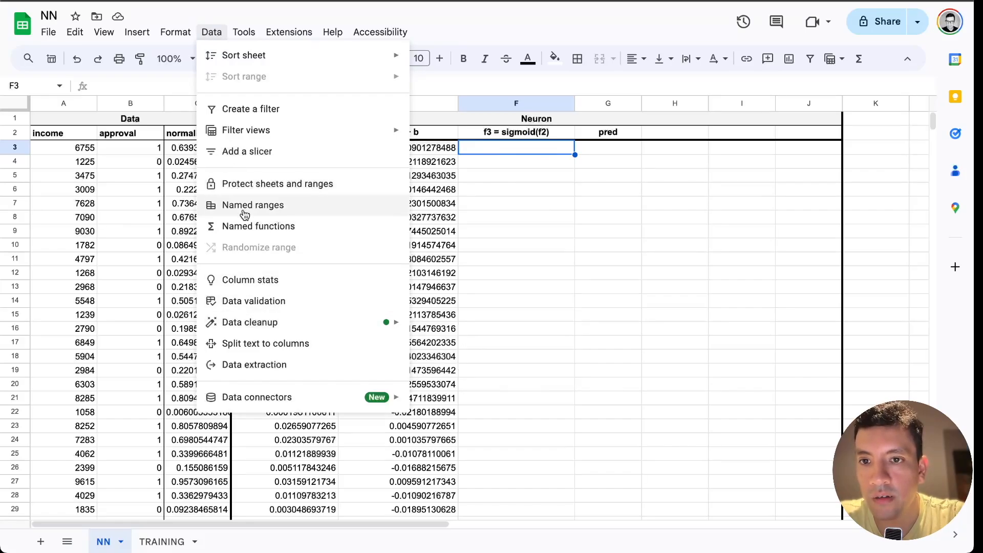
click(246, 229)
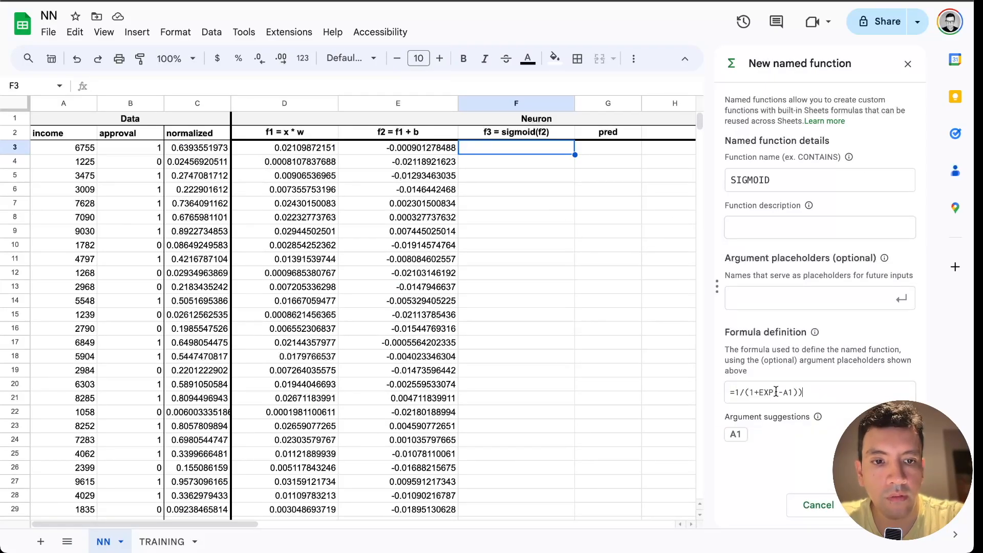
click(736, 451)
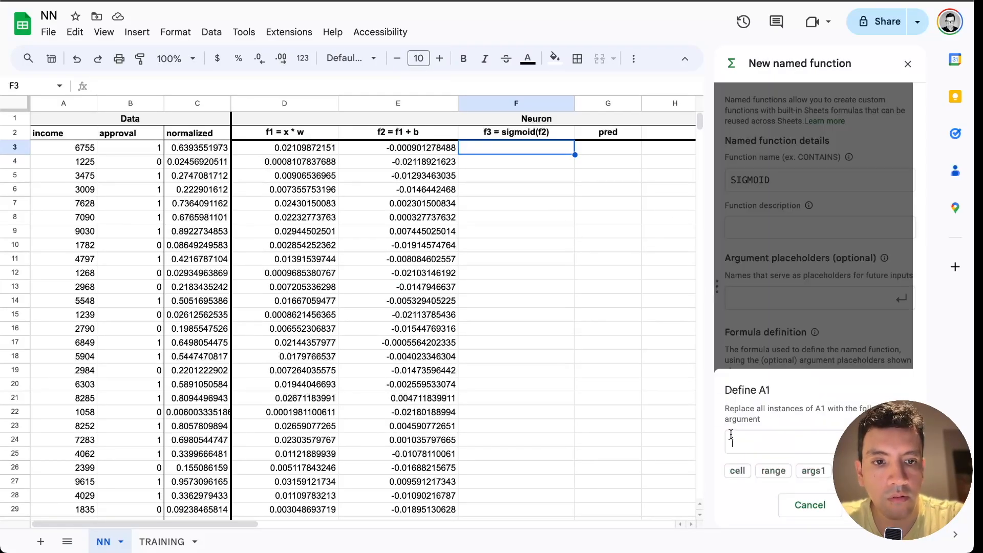
text(input)
key(Return)
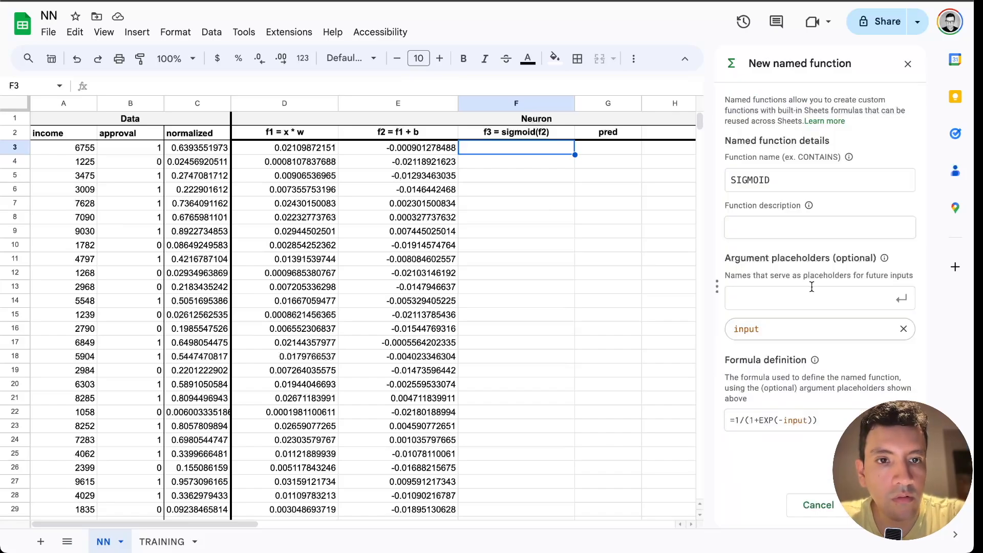
click(886, 505)
click(887, 505)
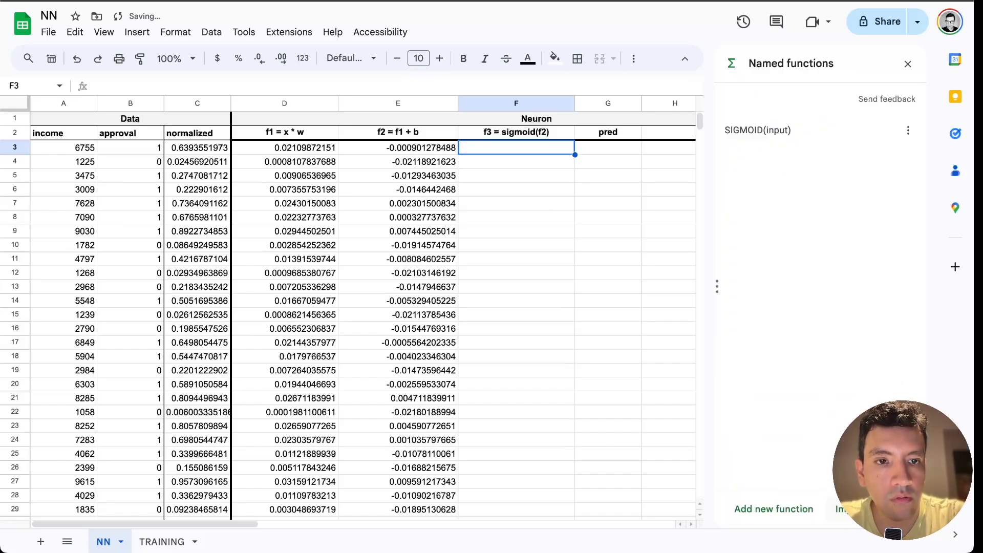
click(907, 66)
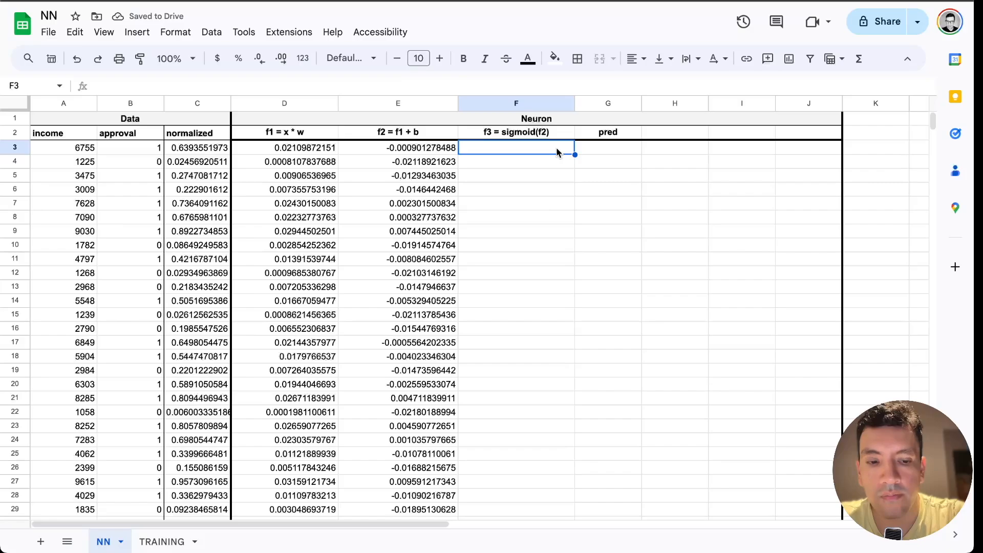
Step: Enter =SIGMOID(E:E) in cell F3 of the f3 column and autofill the formula down the column
text(=SI)
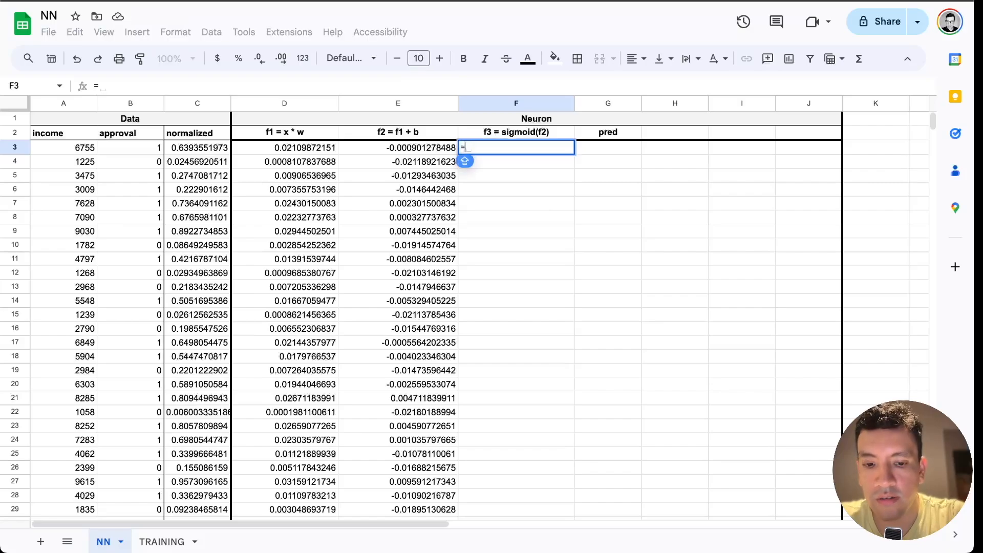
text(GMOID()
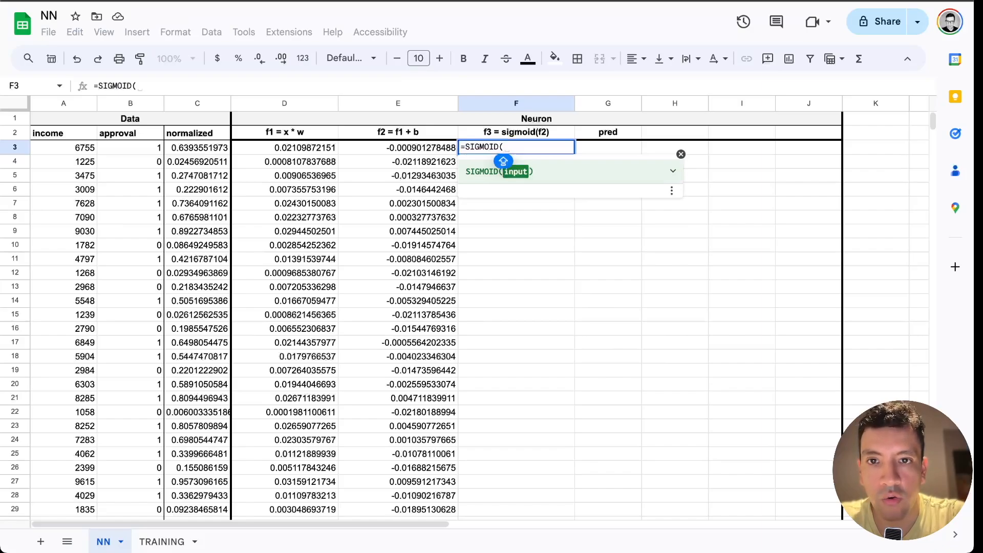
text(E3))
key(Return)
click(591, 248)
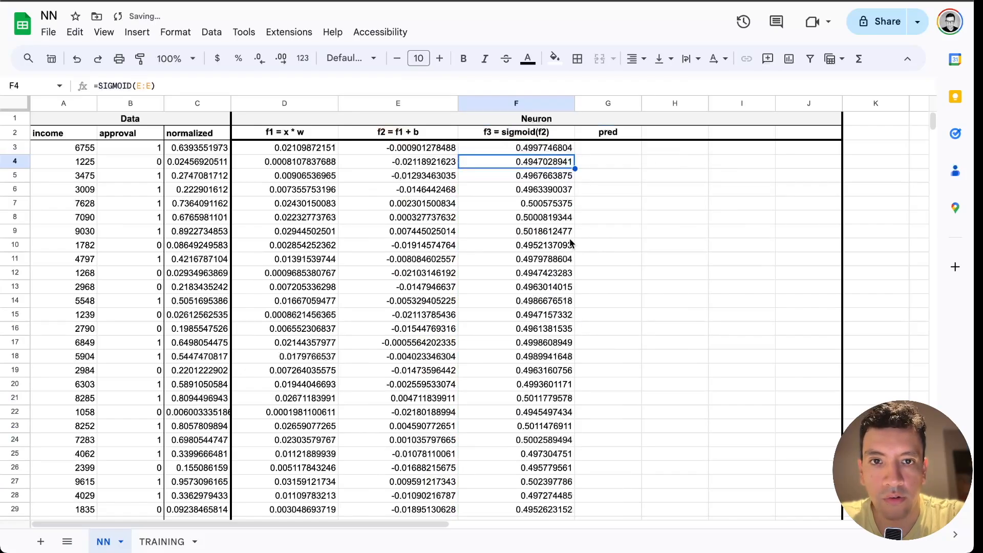
click(517, 186)
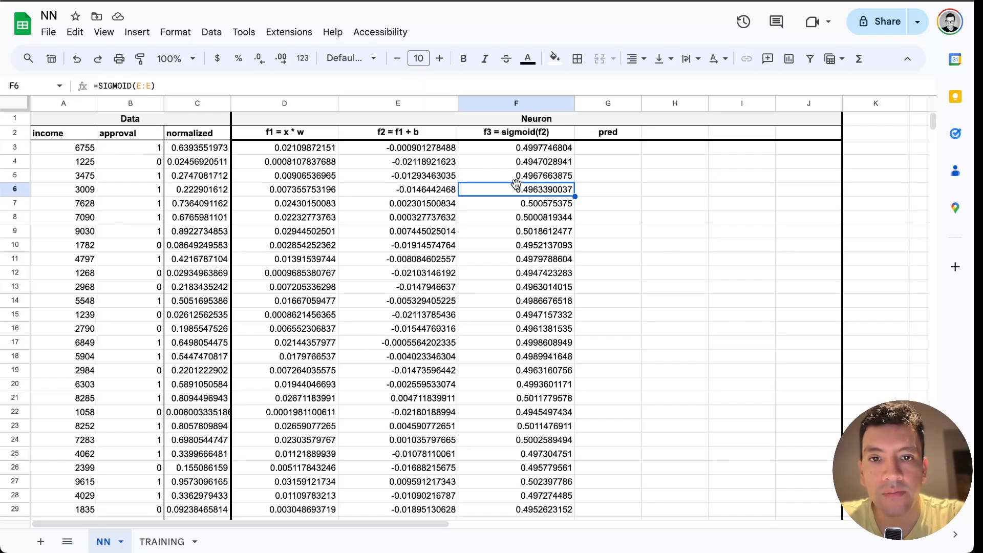
Step: Enter =ROUND(F3,0) in cell G3 of the pred column and autofill the formula down the column
click(592, 147)
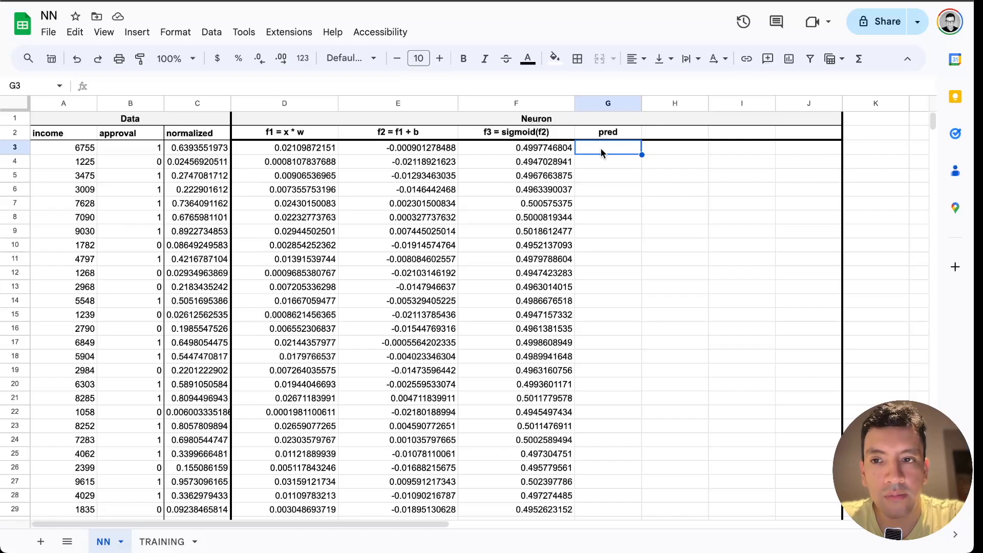
click(151, 103)
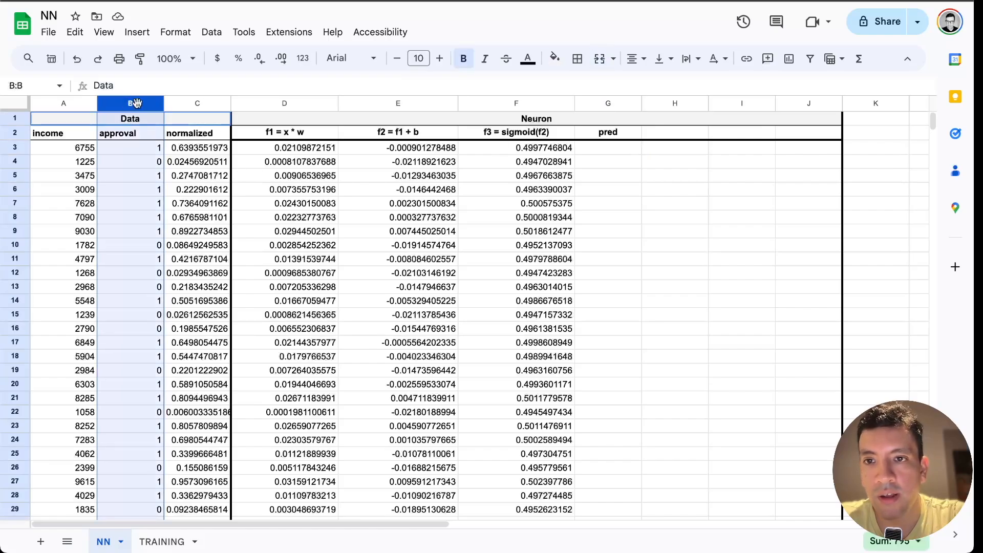
double_click(601, 149)
key(Caps_Lock)
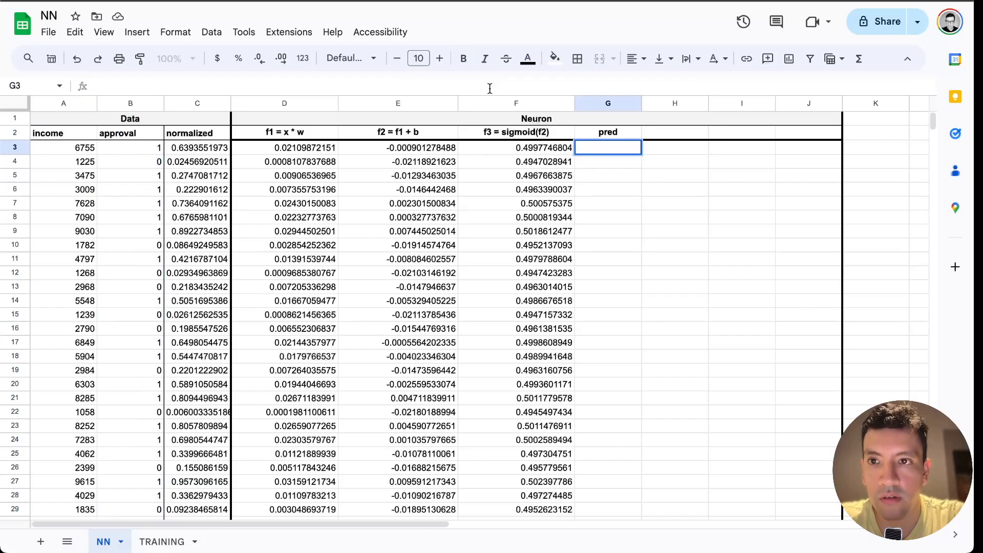
text(=ROUND(F3,0))
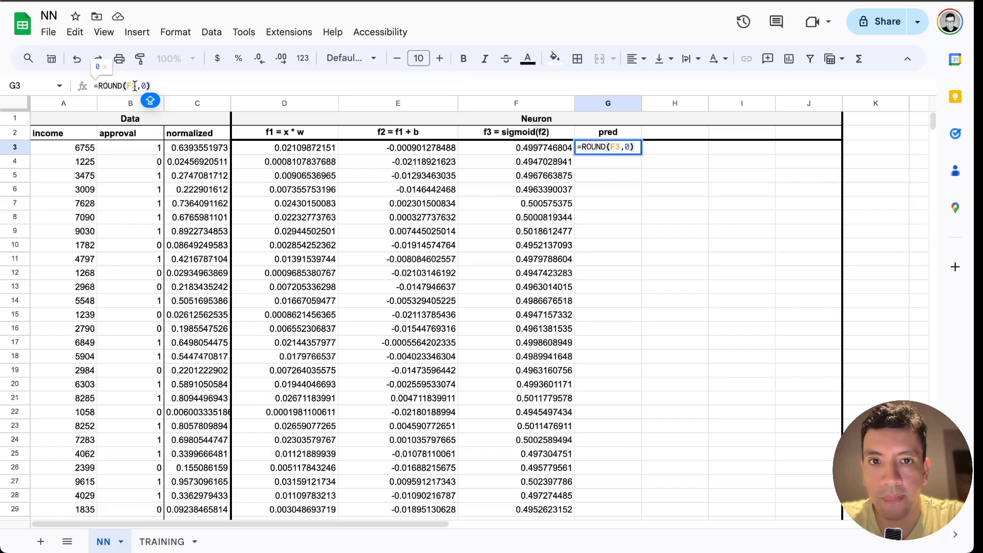
key(Return)
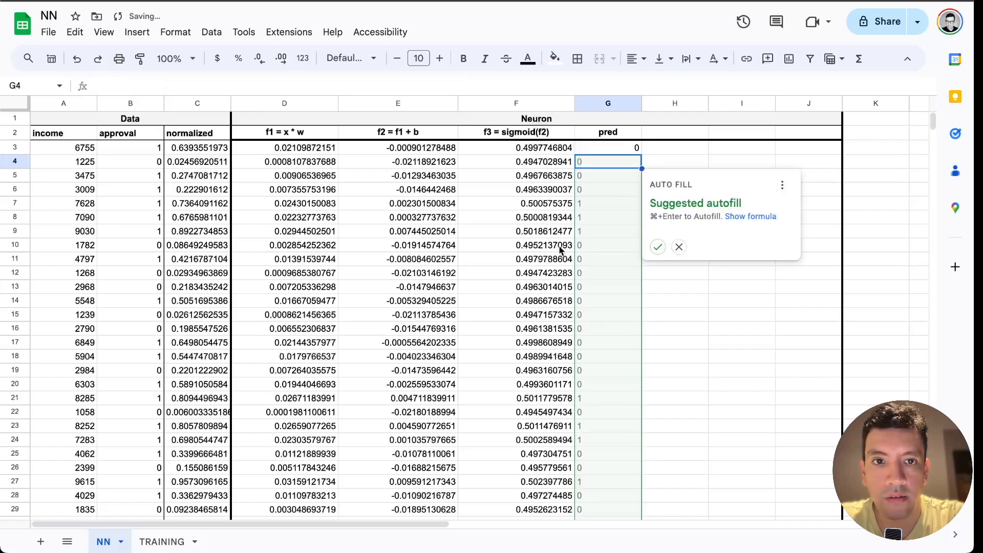
click(658, 248)
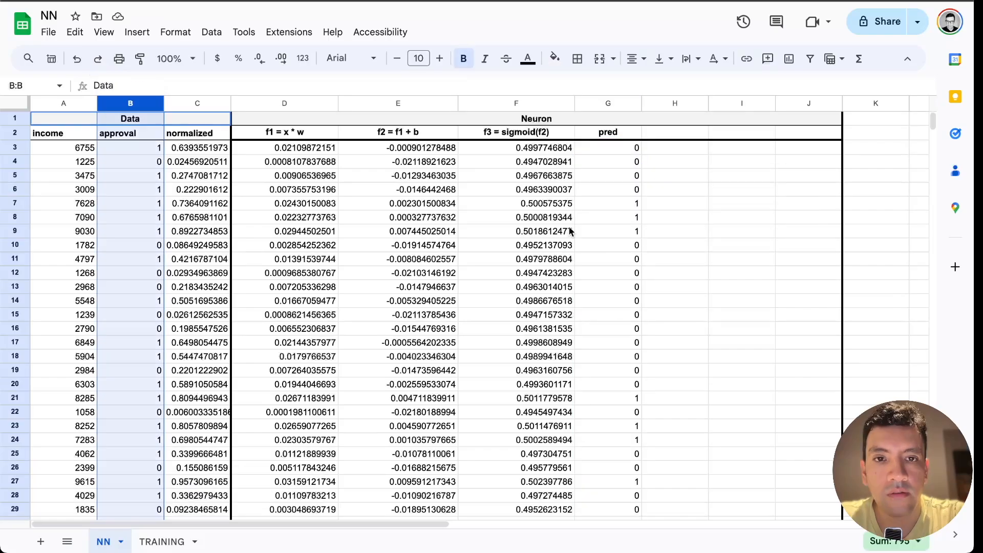
Step: Compare the pred column with the approval column, and add the header acc in cell H2
click(604, 101)
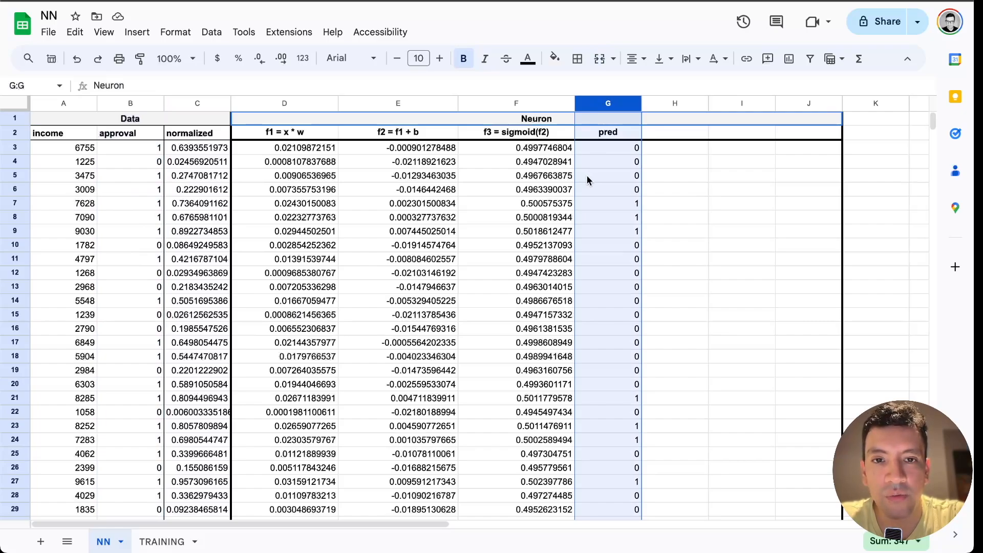
click(125, 104)
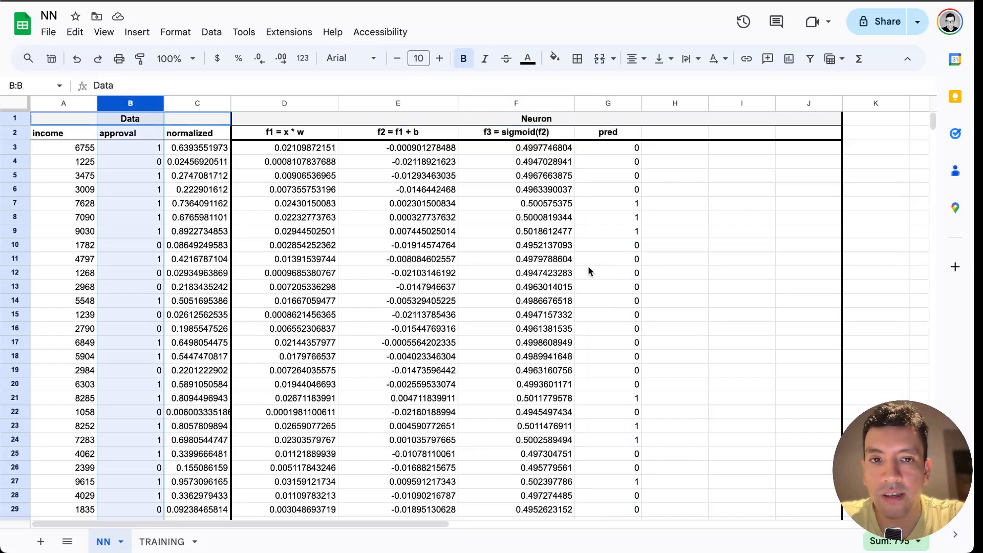
click(620, 153)
click(683, 136)
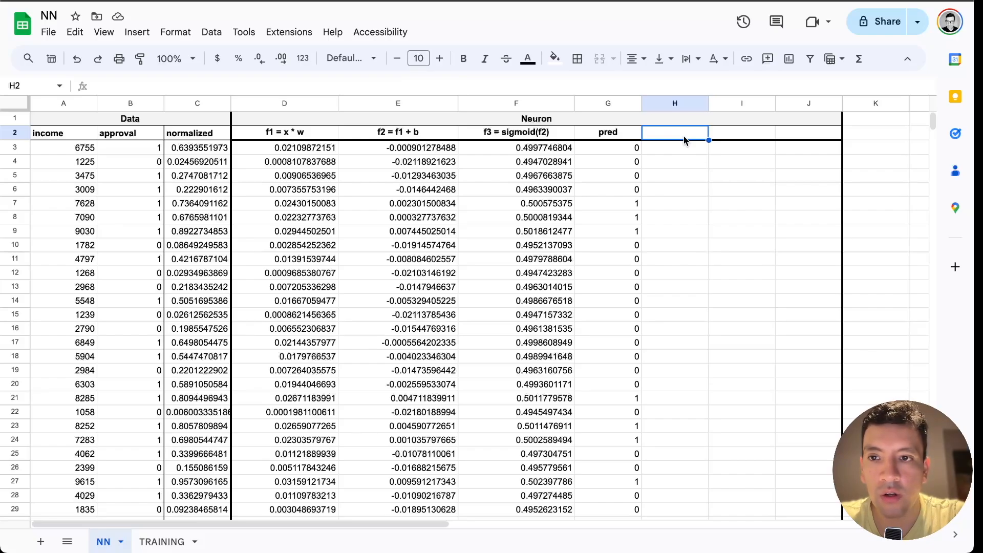
text(acc)
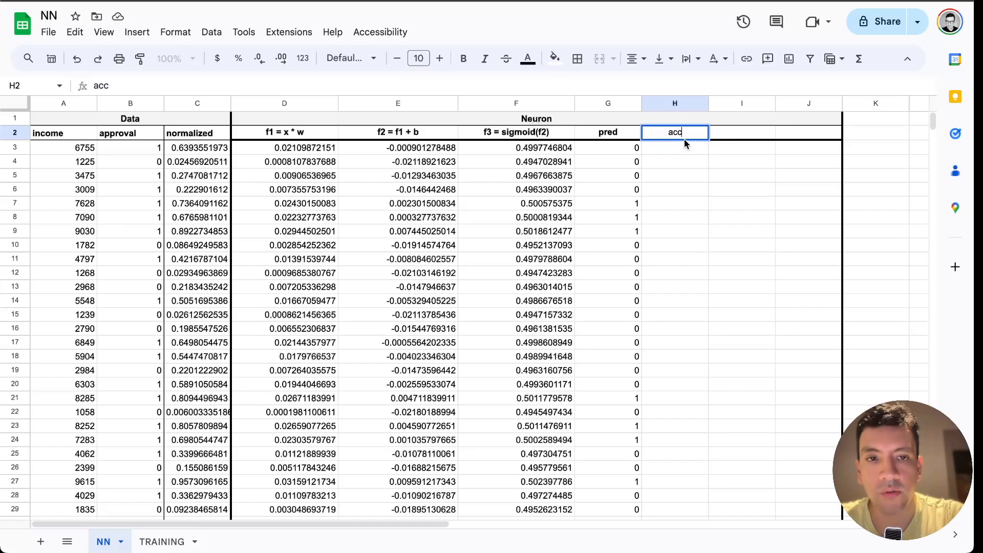
key(Return)
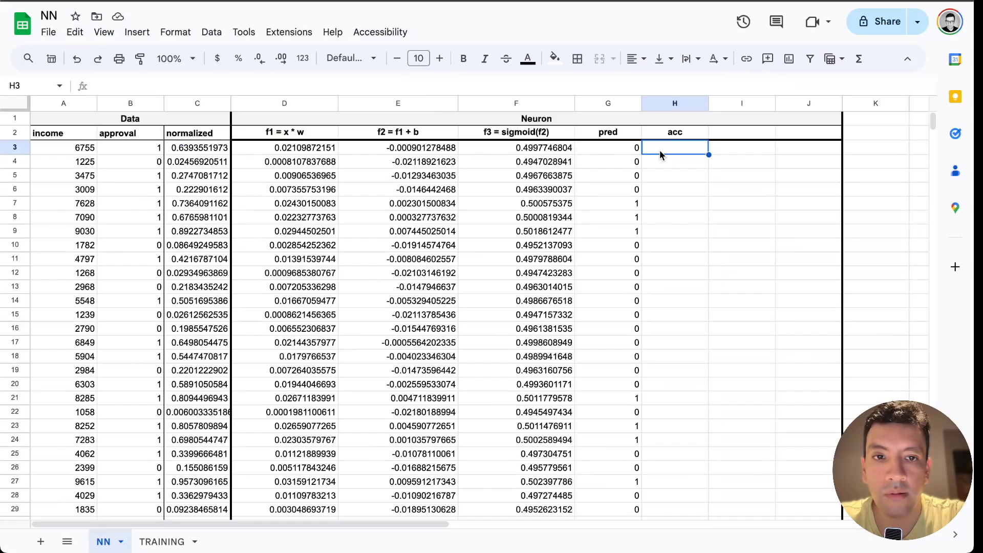
Step: Enter =IF(G3=B3,1, 0) in cell H3 of the acc column and autofill the formula down the column
click(572, 88)
text(=IF(G3=B3,1, 0))
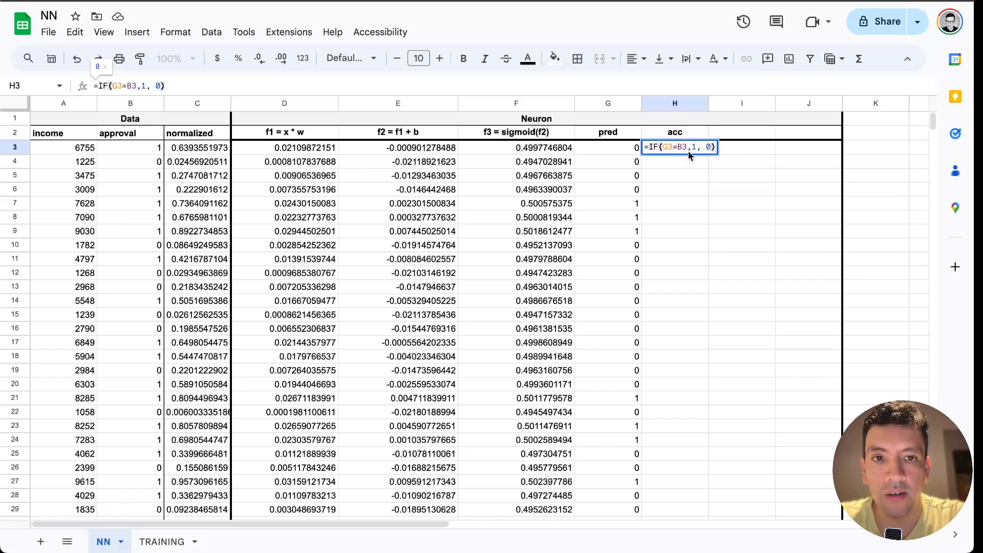
key(Return)
click(725, 248)
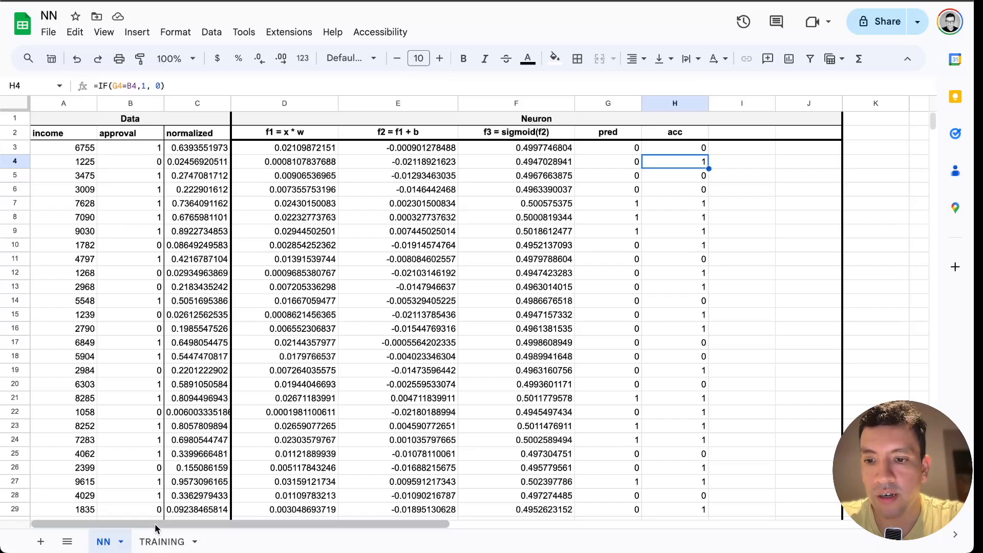
Step: On the TRAINING sheet, enter =sum(NN!$H$3:$H$1002)/1001 in cell B5 to calculate acc
click(155, 542)
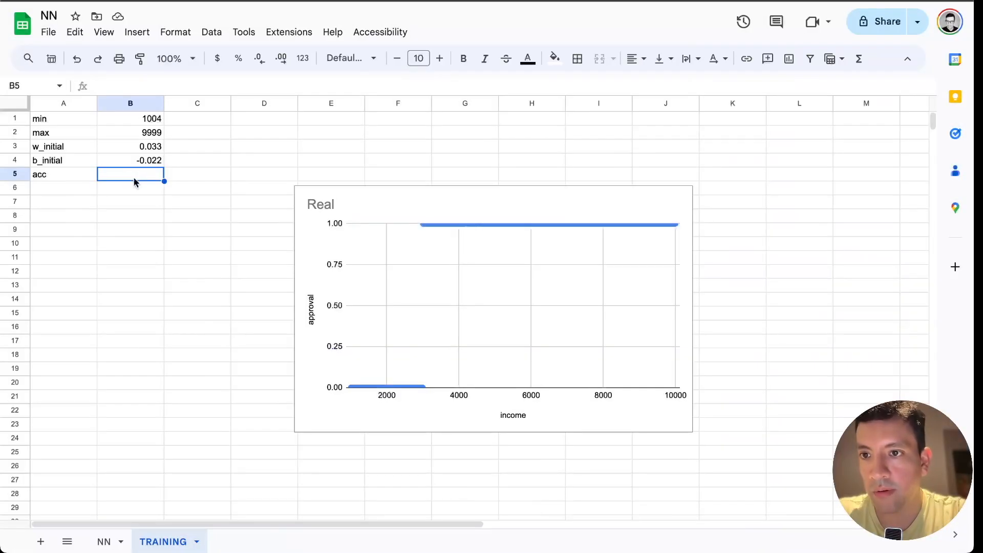
double_click(134, 177)
text(=sum(NN!$B$2:$B$1002)/1001)
key(Return)
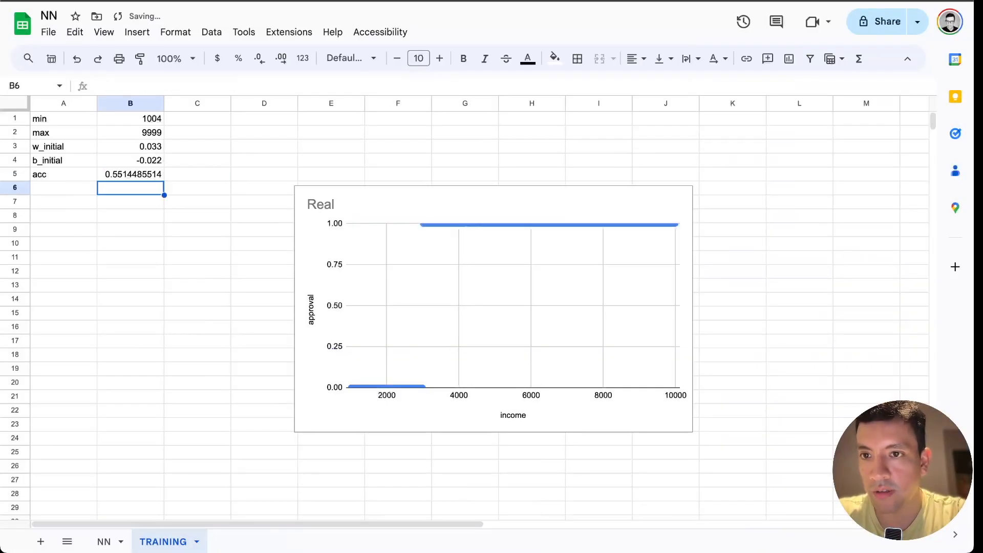
click(129, 178)
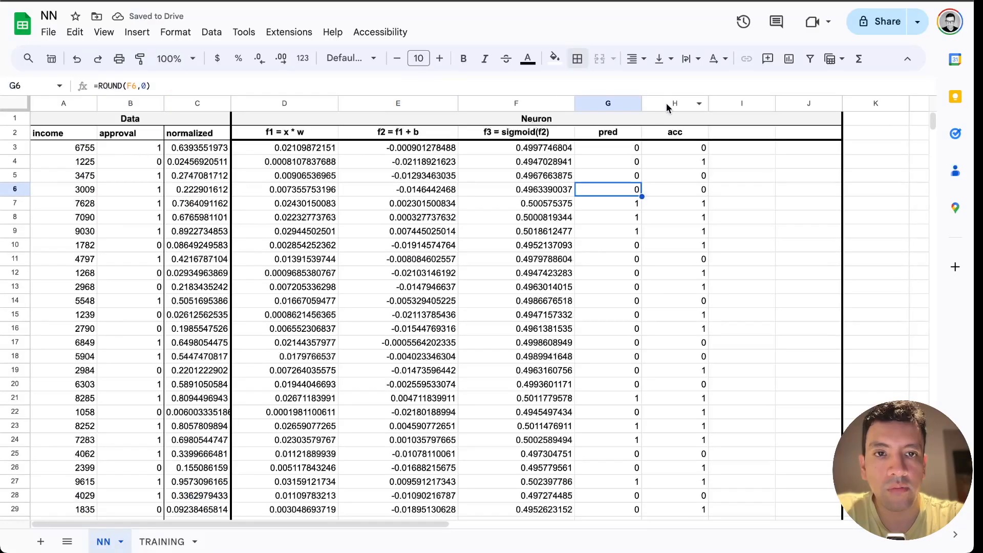
Step: On the NN sheet, apply a thick right border to the acc column H
click(667, 103)
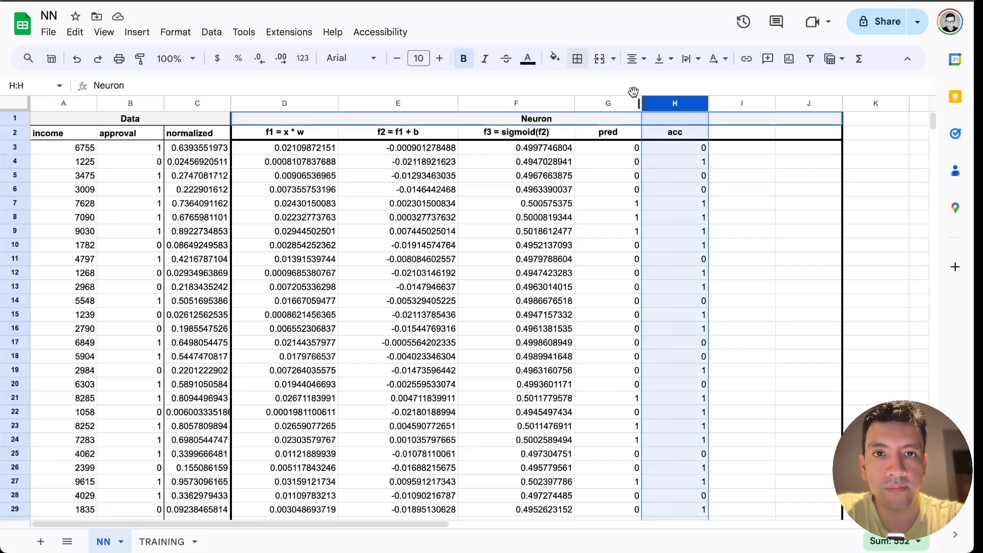
click(577, 59)
click(629, 109)
click(706, 110)
click(608, 175)
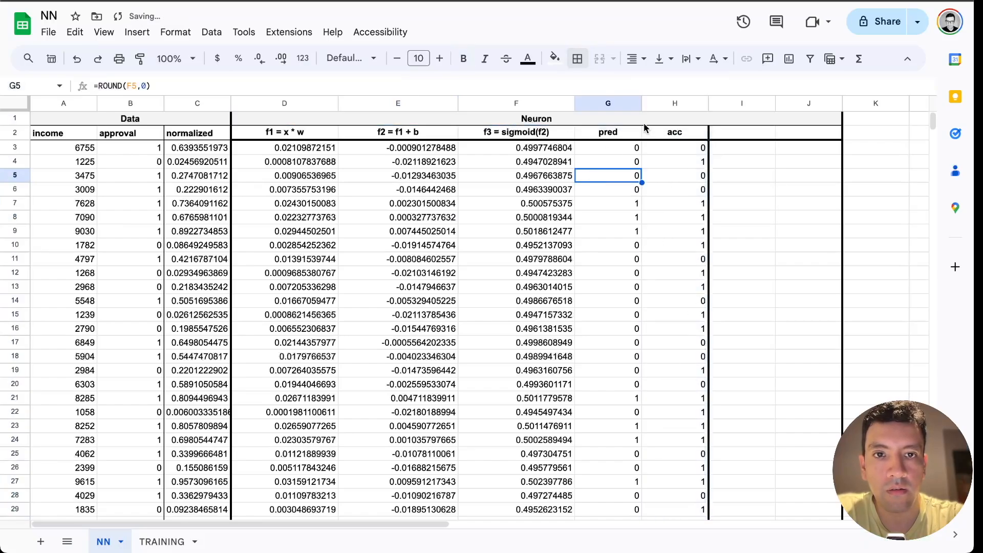
click(536, 118)
click(211, 32)
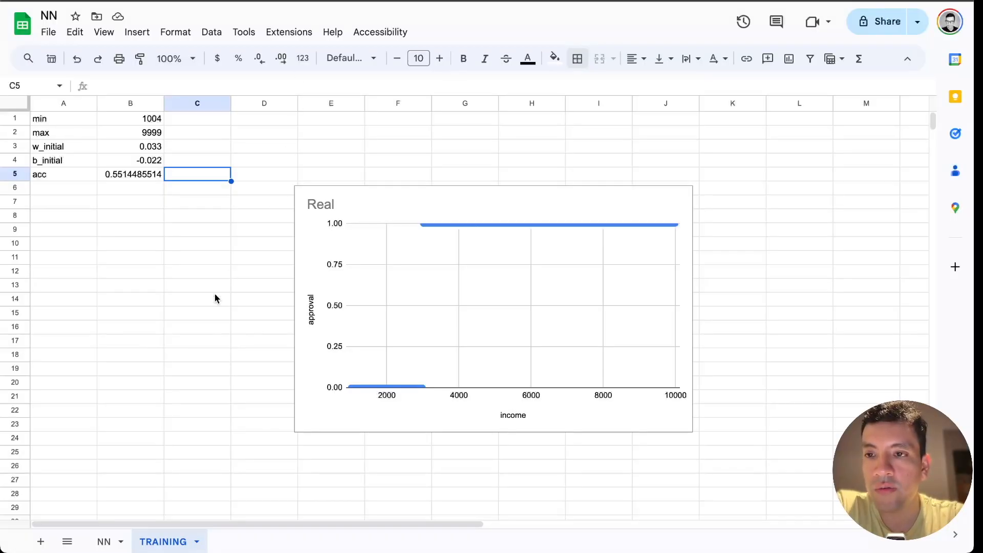
Step: On the TRAINING sheet, set w_initial in cell B3 to 0.035 and check the acc cell
drag(73, 146, 161, 161)
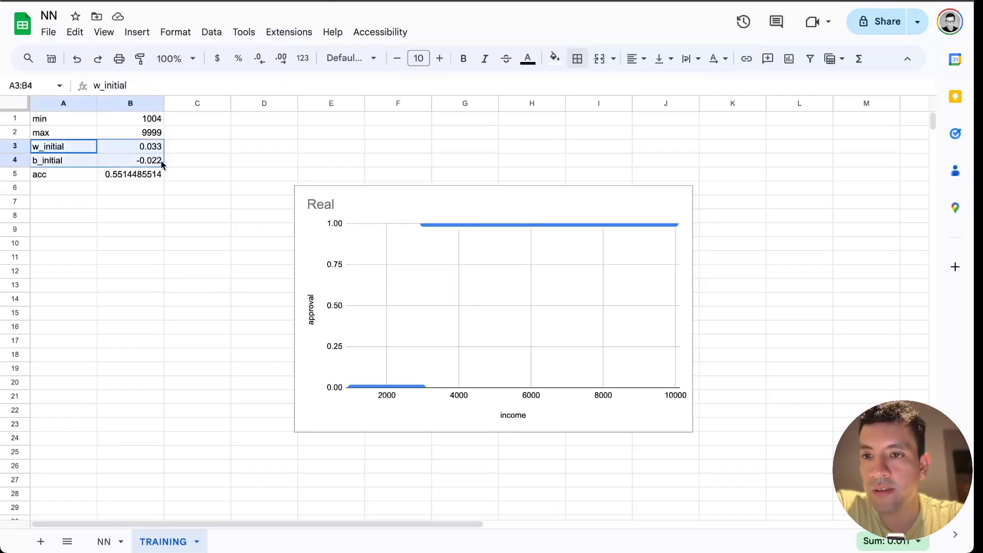
click(76, 145)
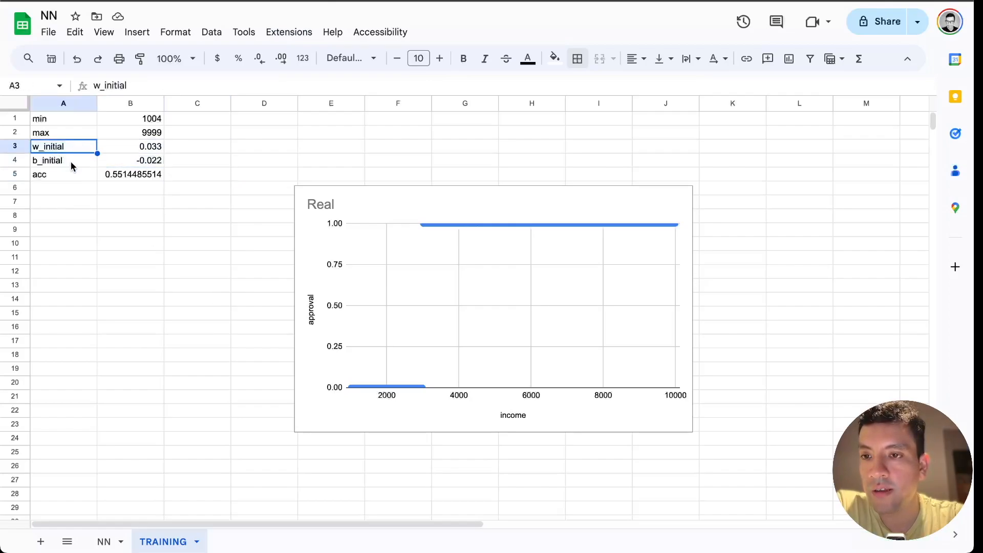
click(70, 162)
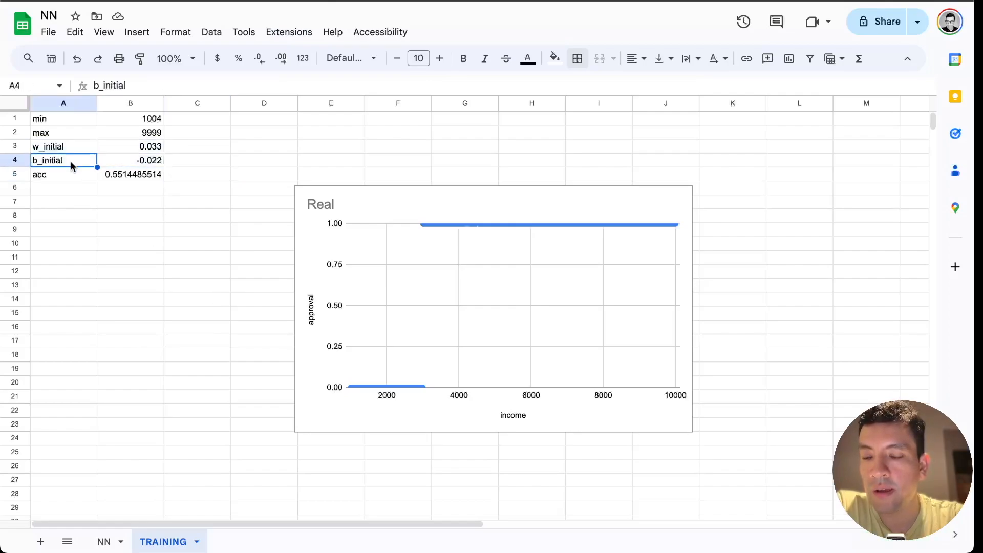
click(159, 148)
key(BackSpace)
text(5)
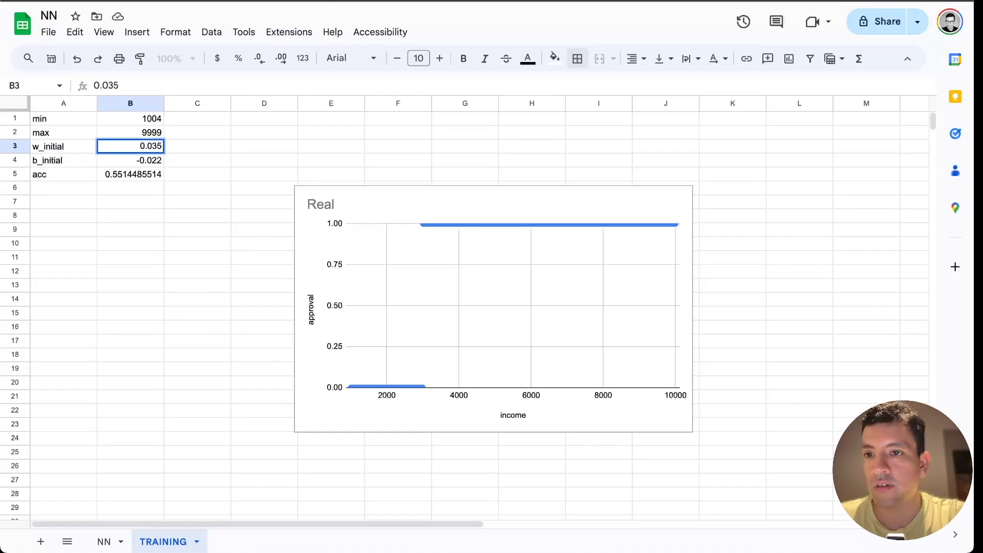
key(Return)
click(123, 178)
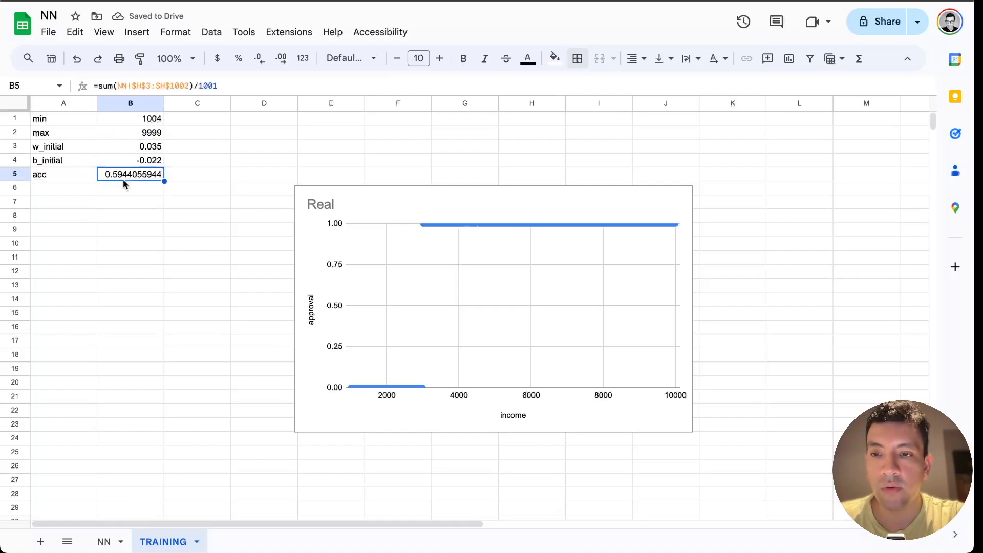
Step: On the TRAINING sheet, set b_initial in cell B4 to -0.021
double_click(158, 165)
key(BackSpace)
text(1)
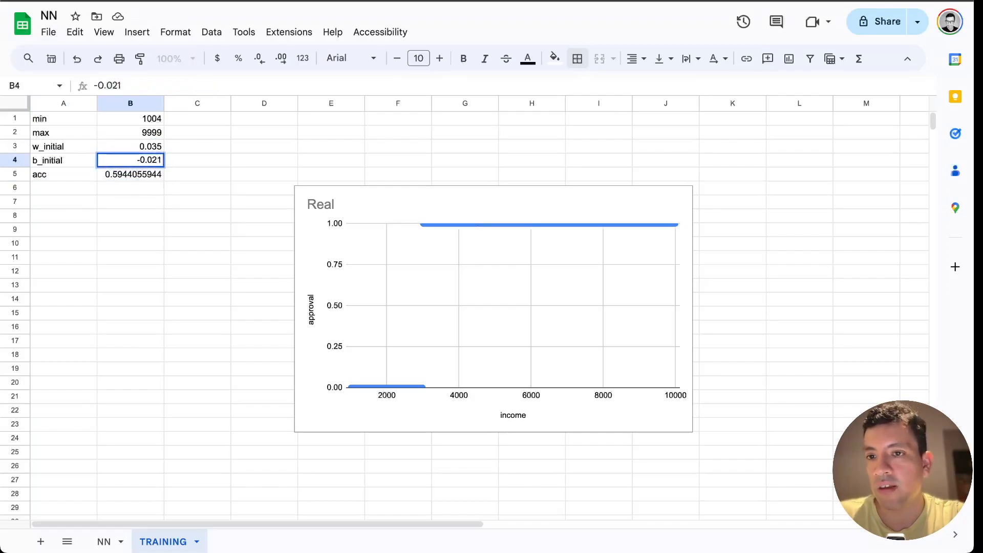
key(Return)
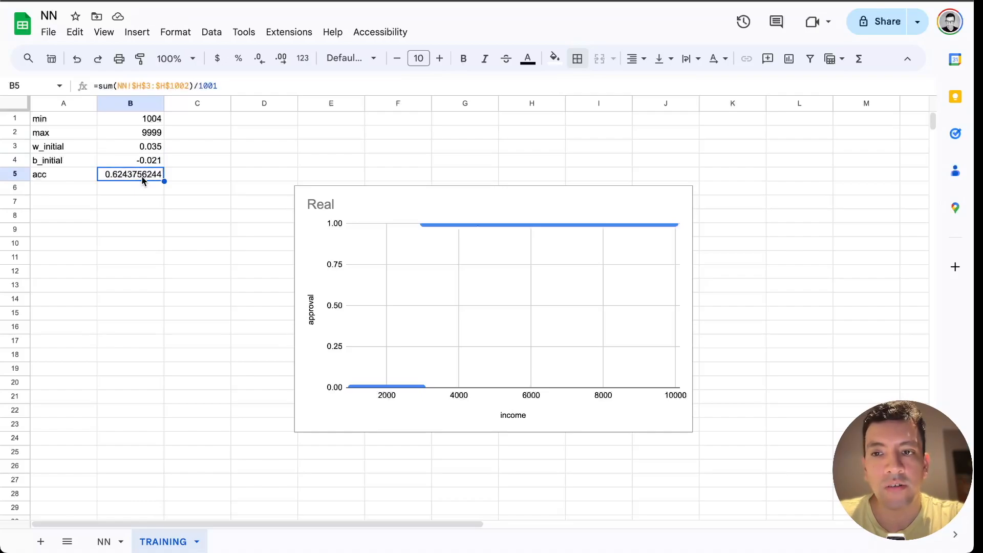
Step: Examine the acc row on the TRAINING sheet to see how accuracy responds to the new bias
mouse_move(146, 147)
mouse_down()
mouse_move(146, 169)
mouse_move(146, 152)
mouse_up()
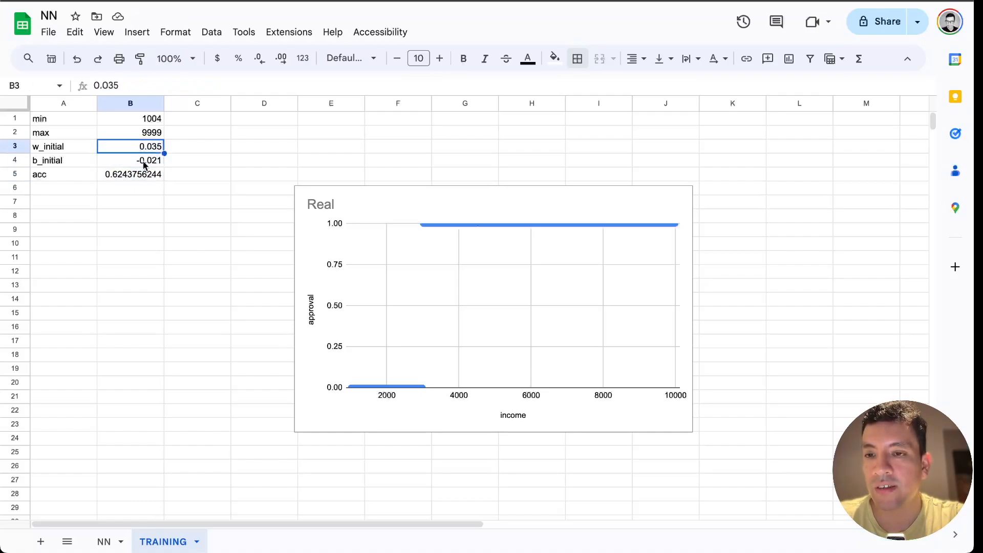
click(145, 165)
drag(83, 174, 139, 175)
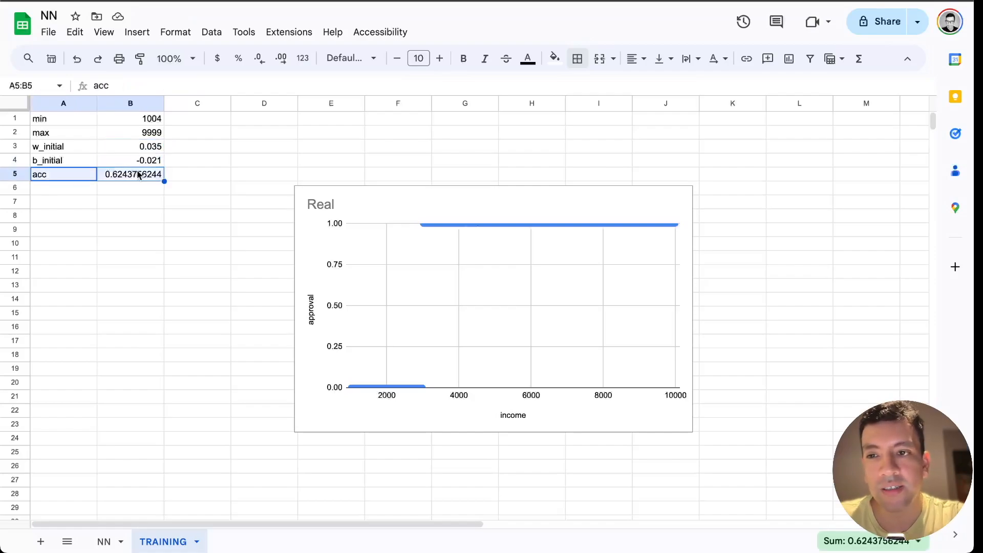
click(115, 193)
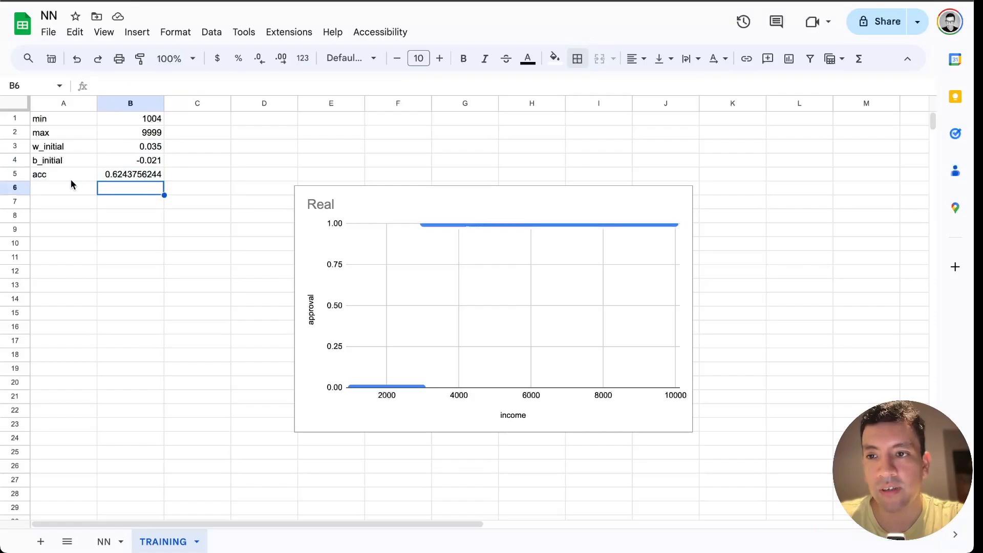
drag(70, 179, 125, 176)
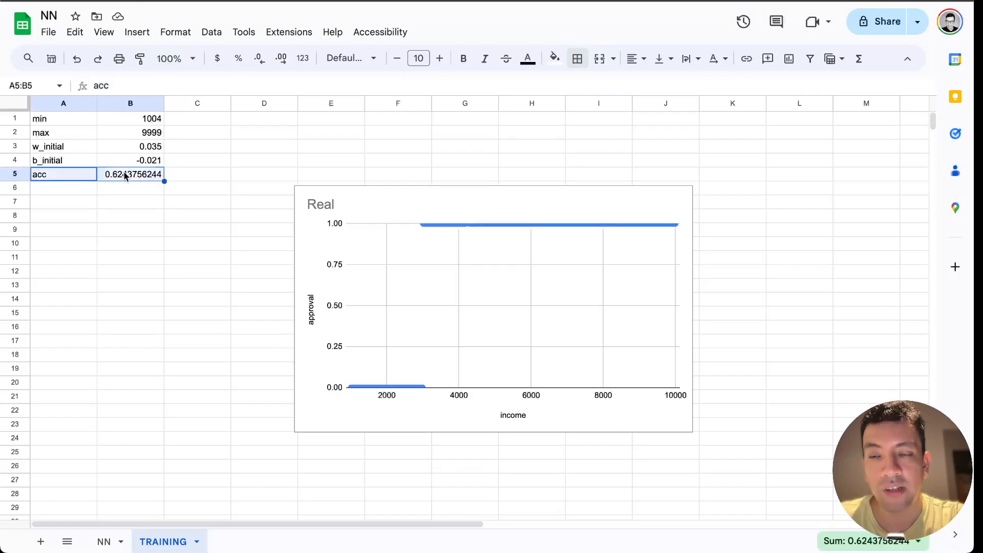
click(115, 183)
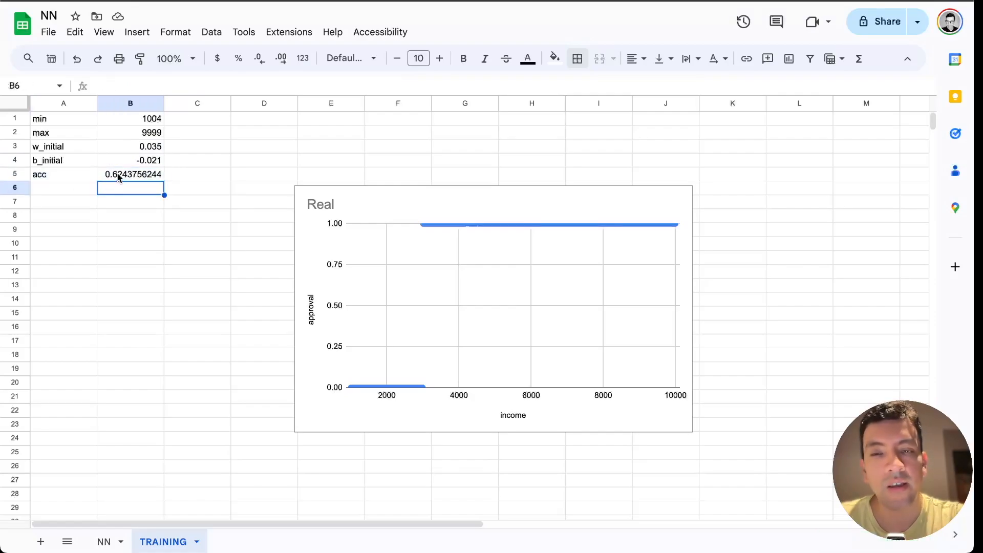
drag(78, 180, 116, 177)
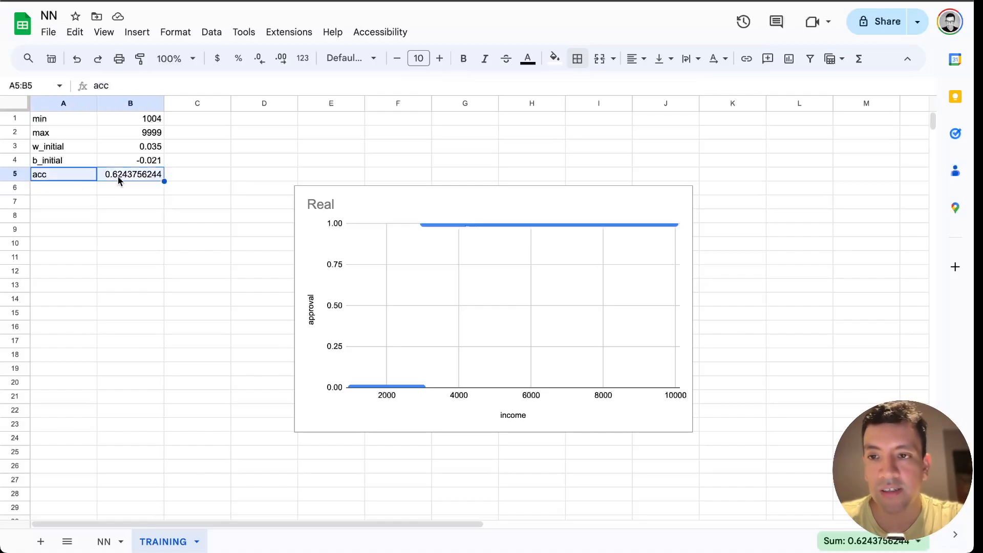
click(130, 194)
Step: Compare the w_initial and b_initial values in B3:B4 with the resulting acc in cell B5
drag(141, 147, 143, 162)
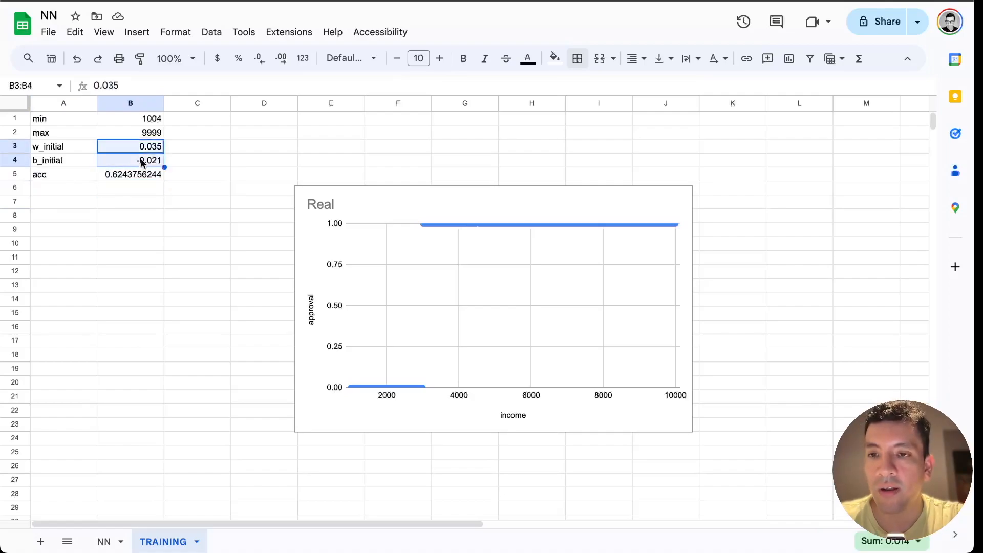
click(140, 177)
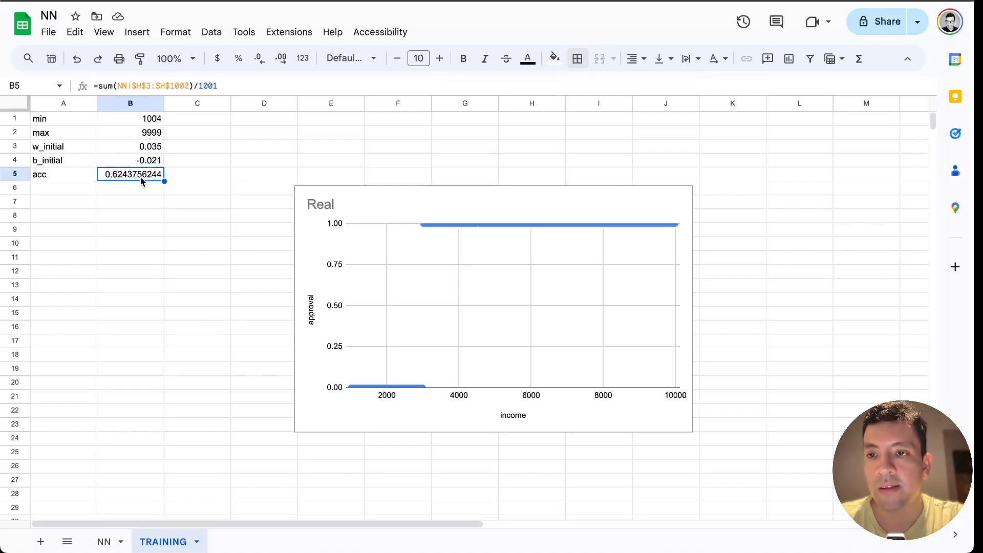
click(136, 149)
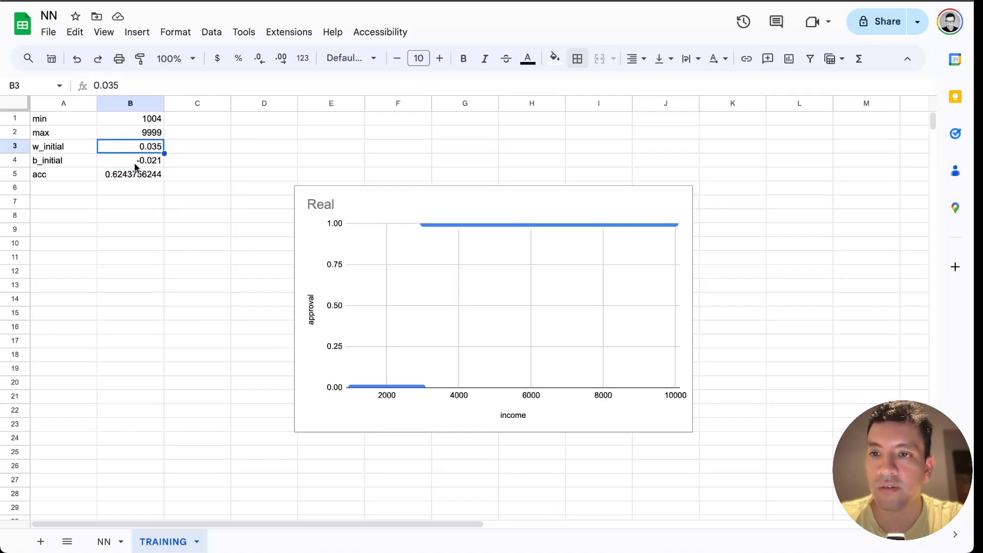
click(138, 162)
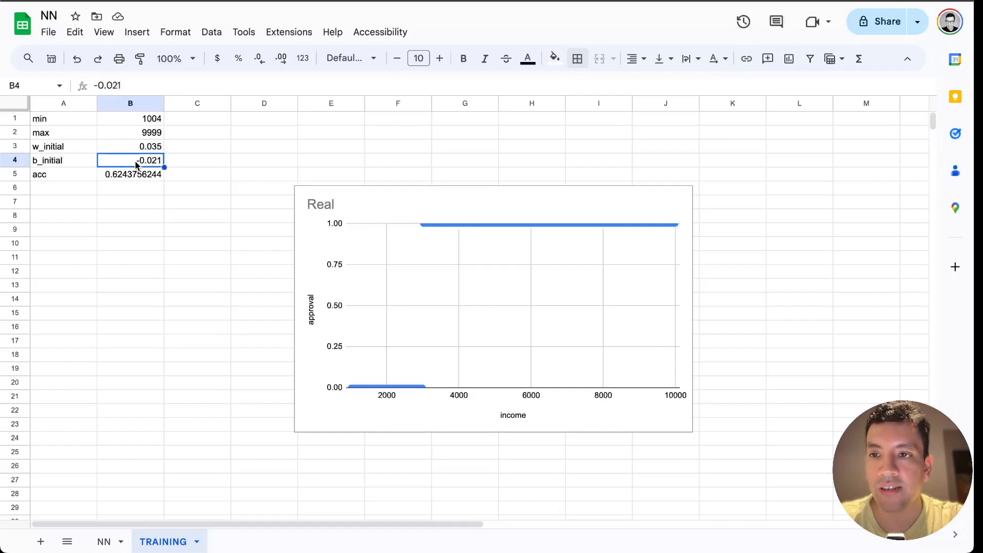
click(131, 149)
click(131, 162)
click(132, 148)
click(132, 163)
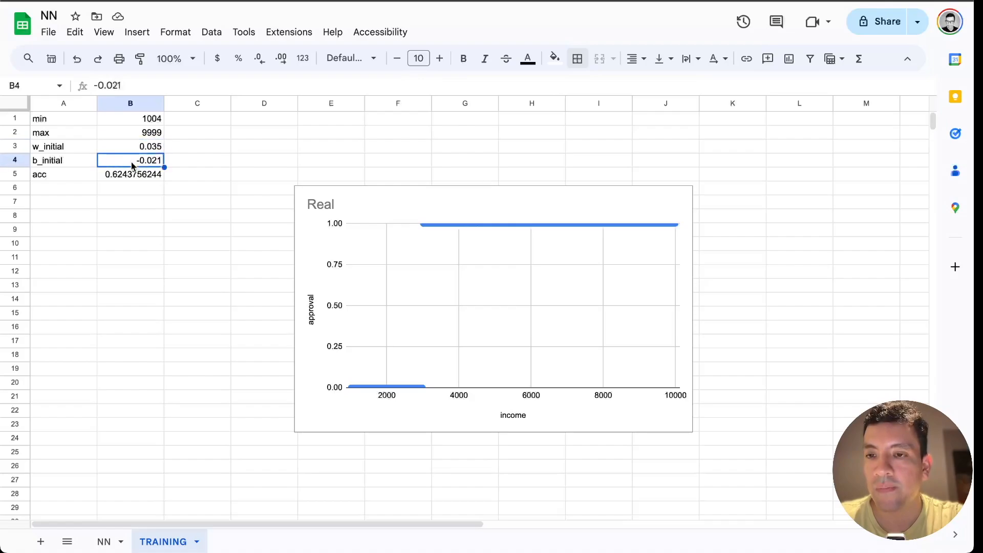
click(121, 176)
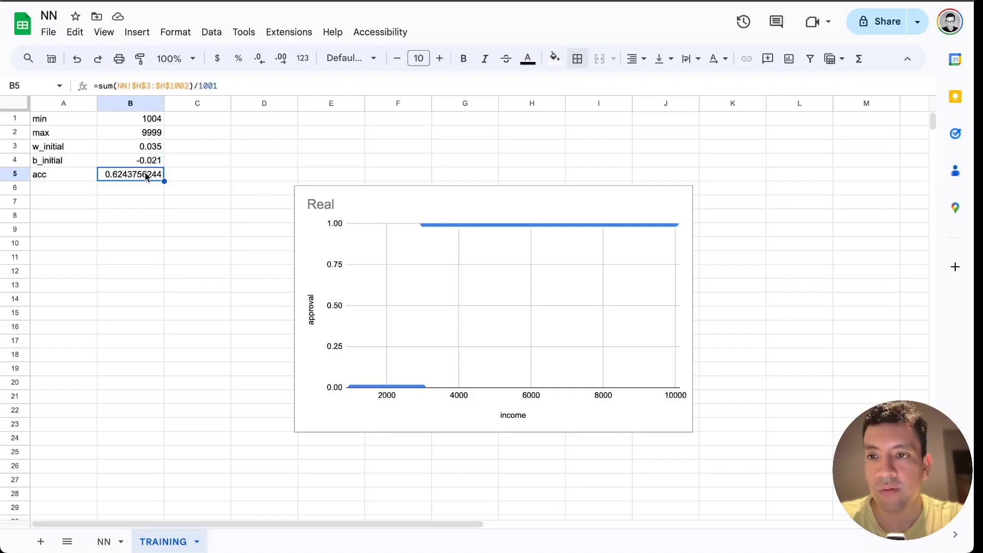
click(144, 150)
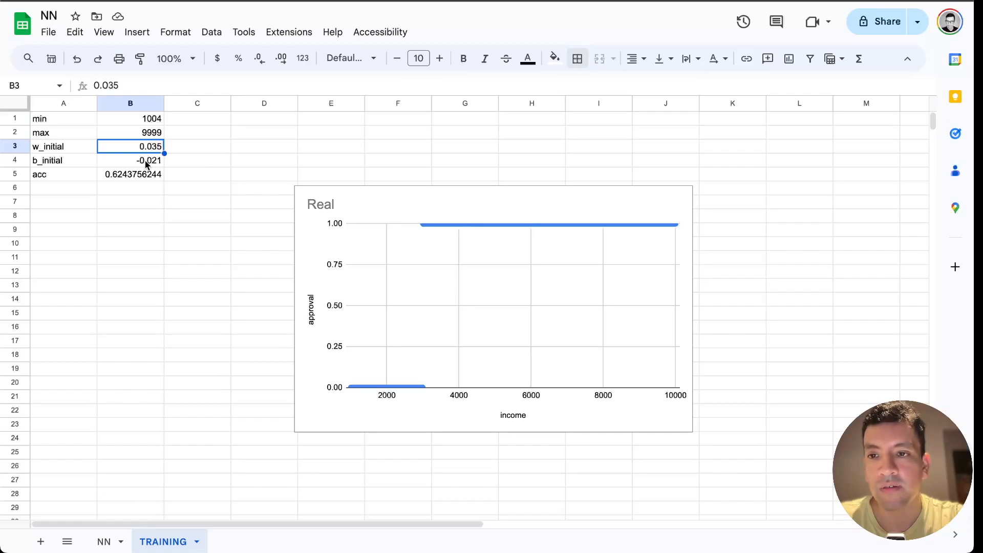
click(147, 164)
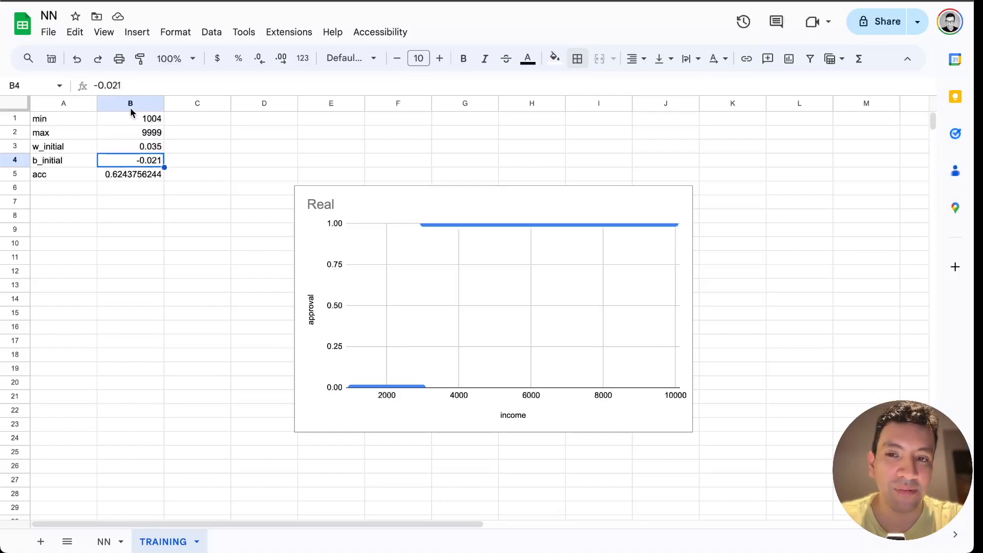
click(137, 150)
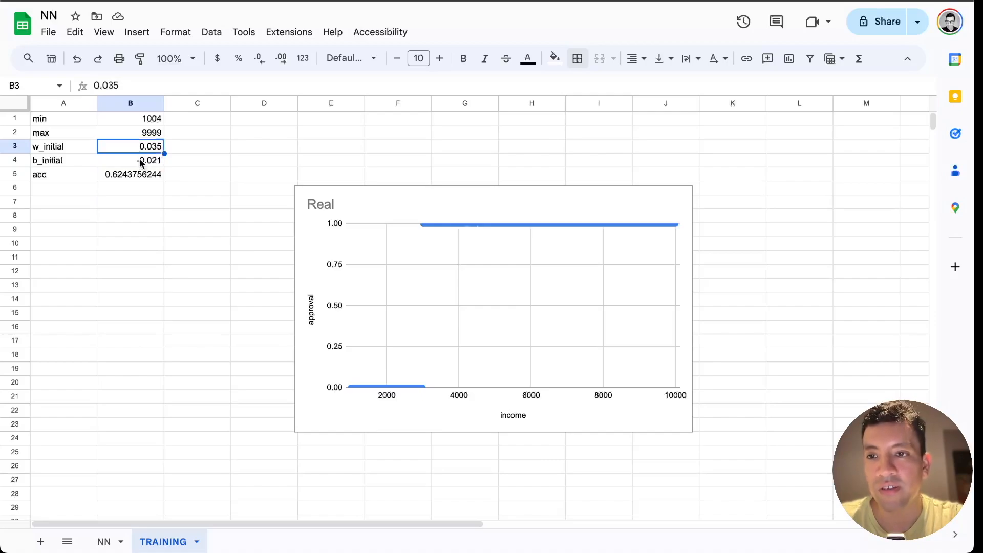
click(142, 163)
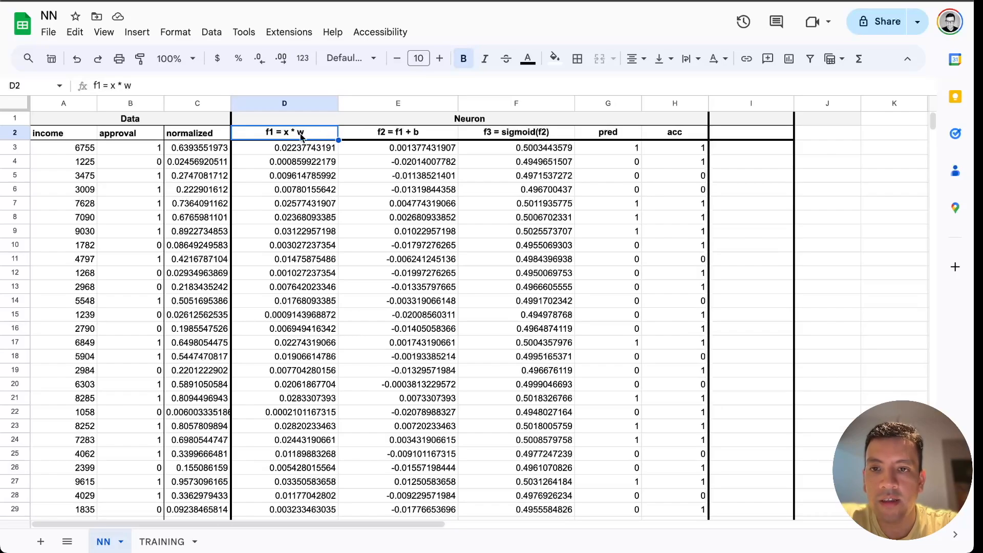
Step: On the NN sheet, review the f1, f2, f3, pred and normalized columns and rename the Neuron header in D1:H1 to Neuron (forward)
click(388, 139)
click(485, 140)
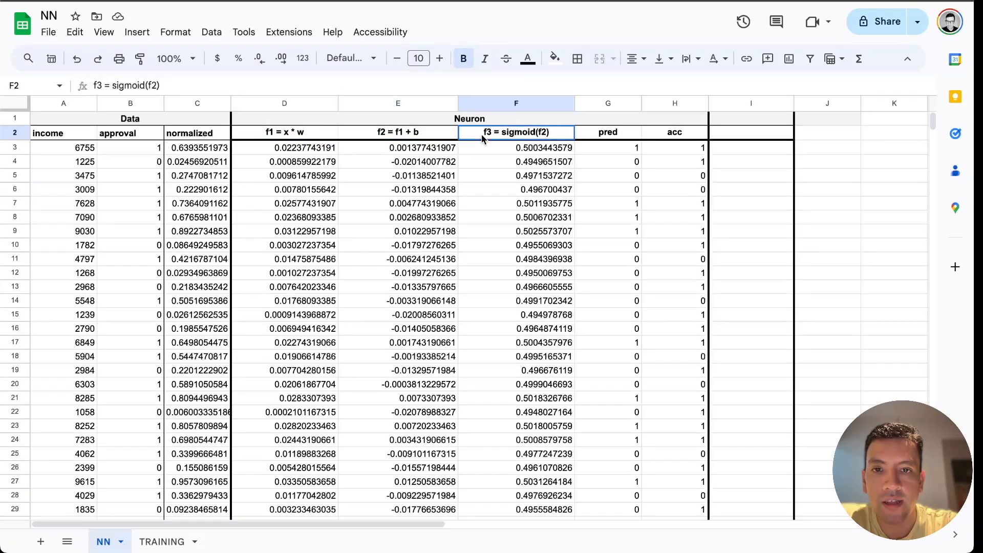
click(277, 139)
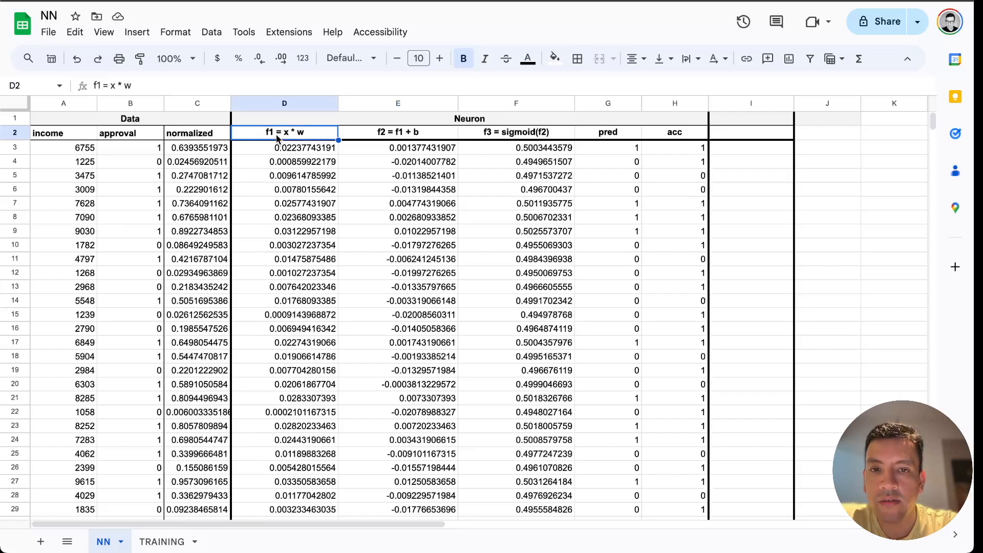
click(606, 106)
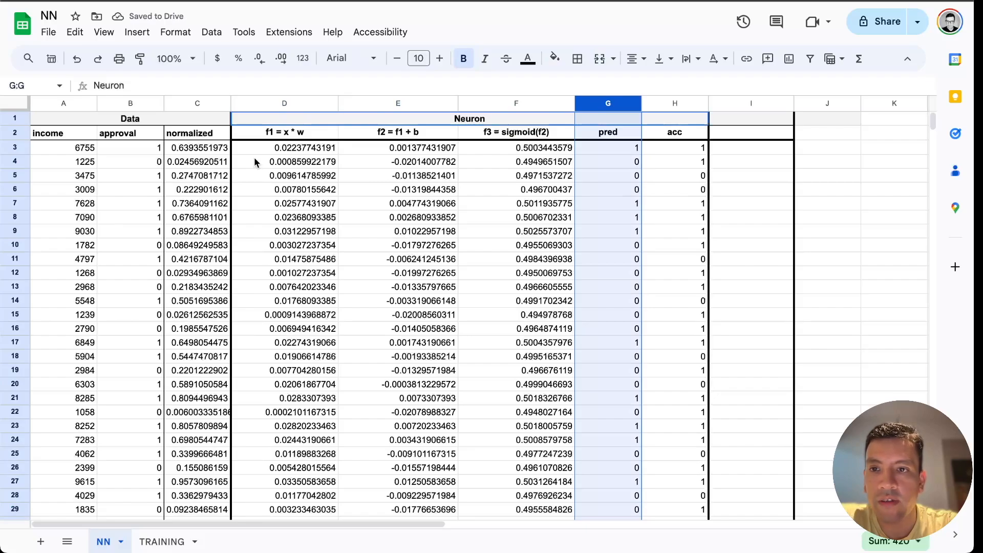
click(188, 102)
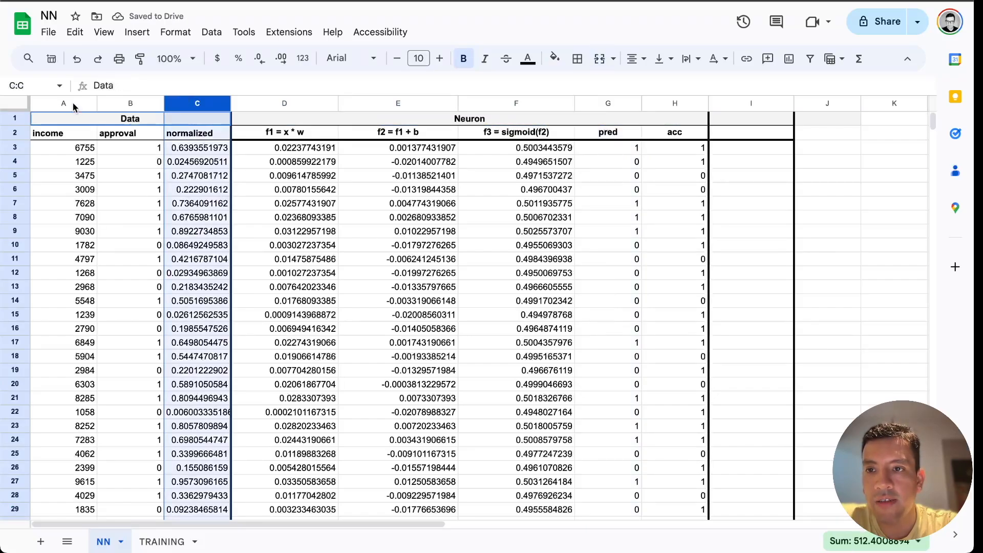
click(365, 177)
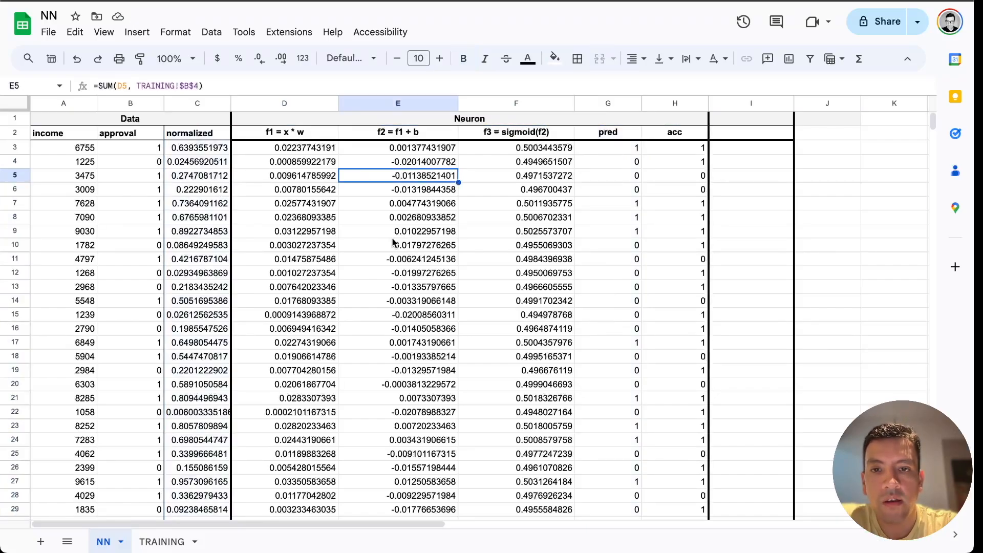
double_click(498, 119)
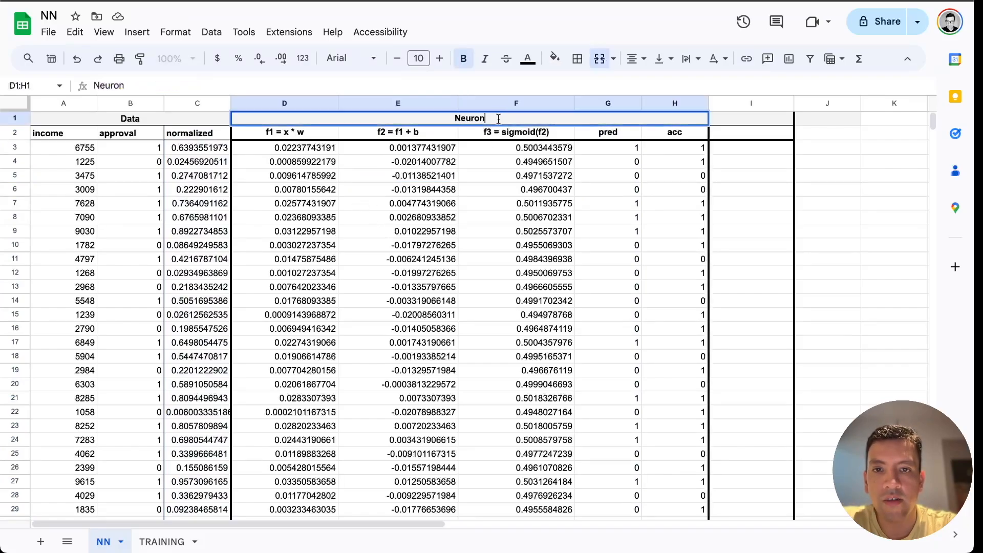
text(()
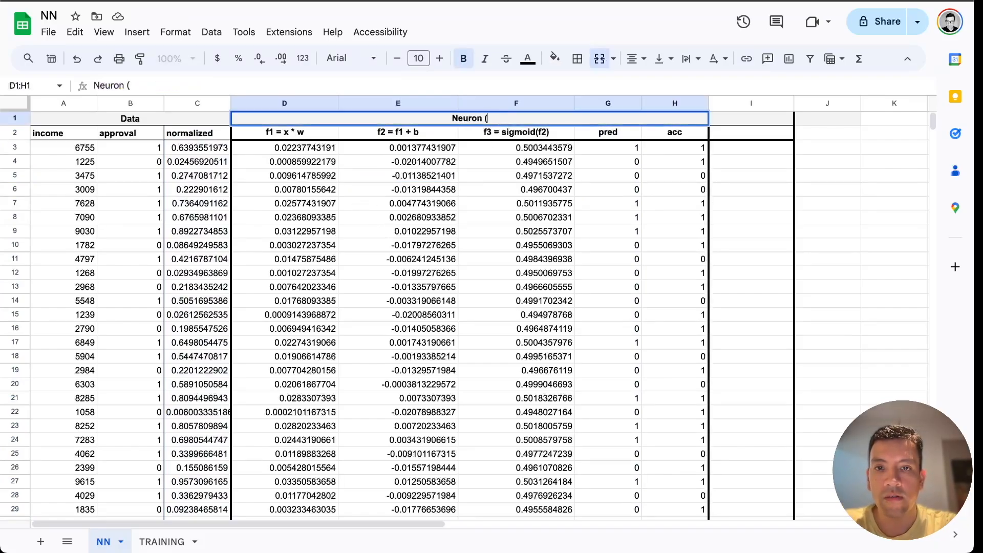
text(forward))
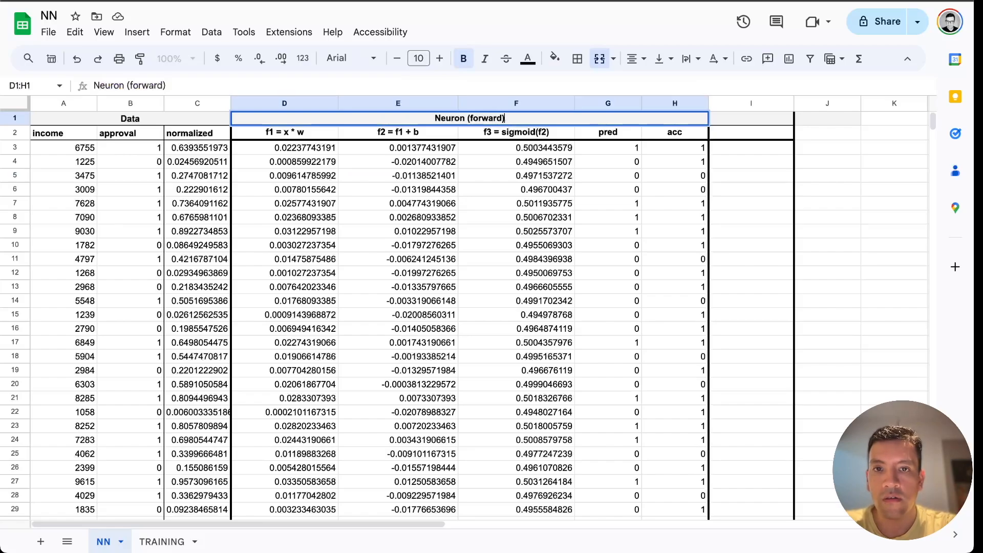
key(Return)
Step: On the NN sheet, compare the pred and approval columns and enter bce() as the header in cell I2
click(751, 132)
scroll(183, 532, right, 1)
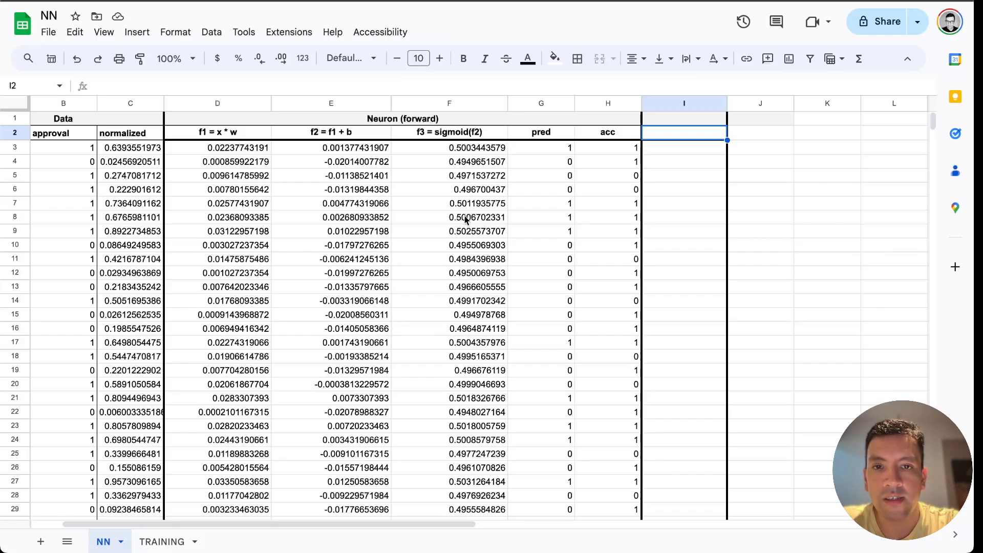
click(520, 103)
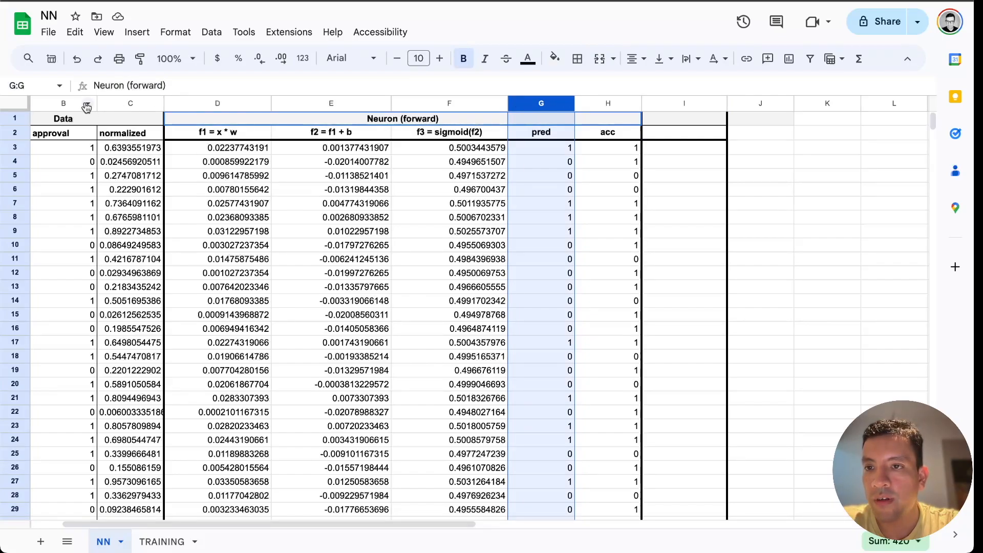
click(71, 101)
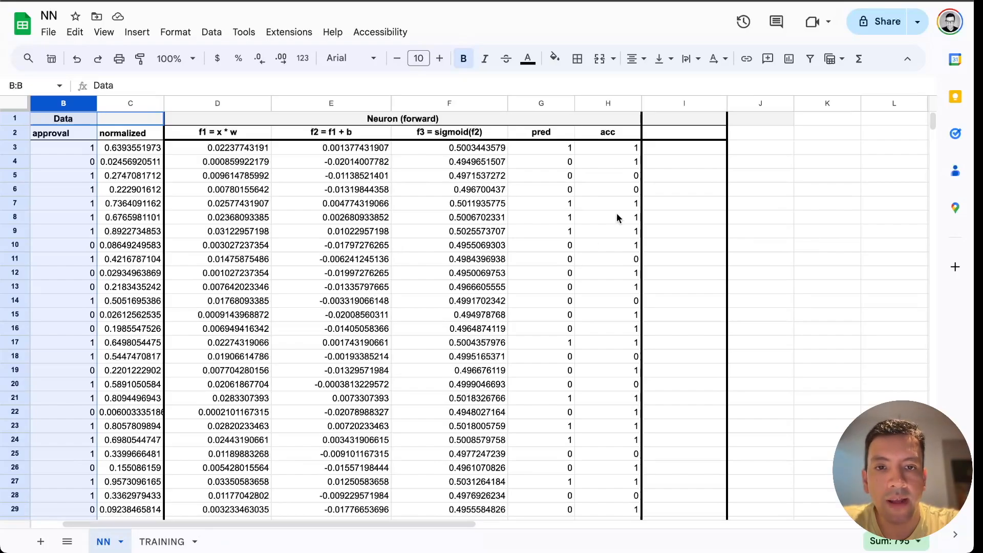
click(690, 132)
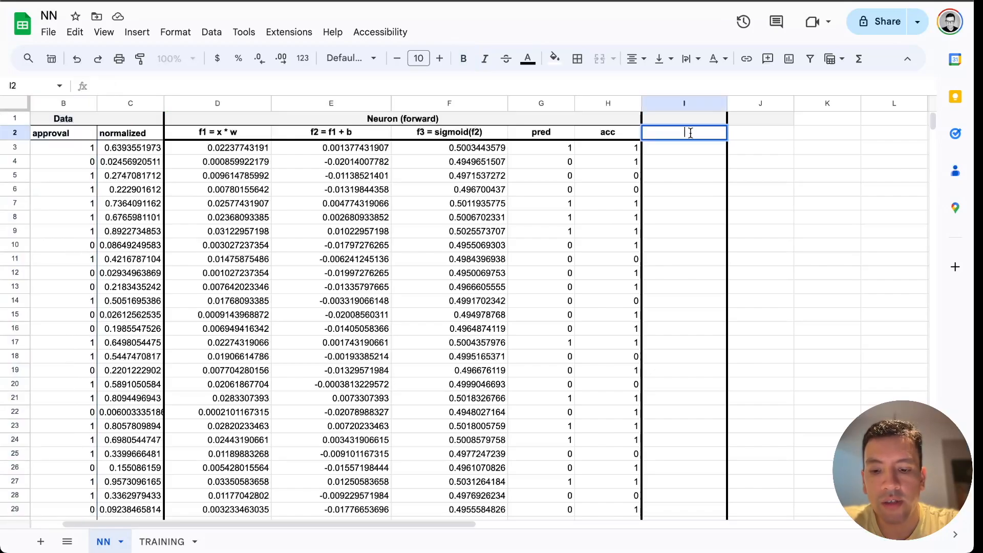
text(bce())
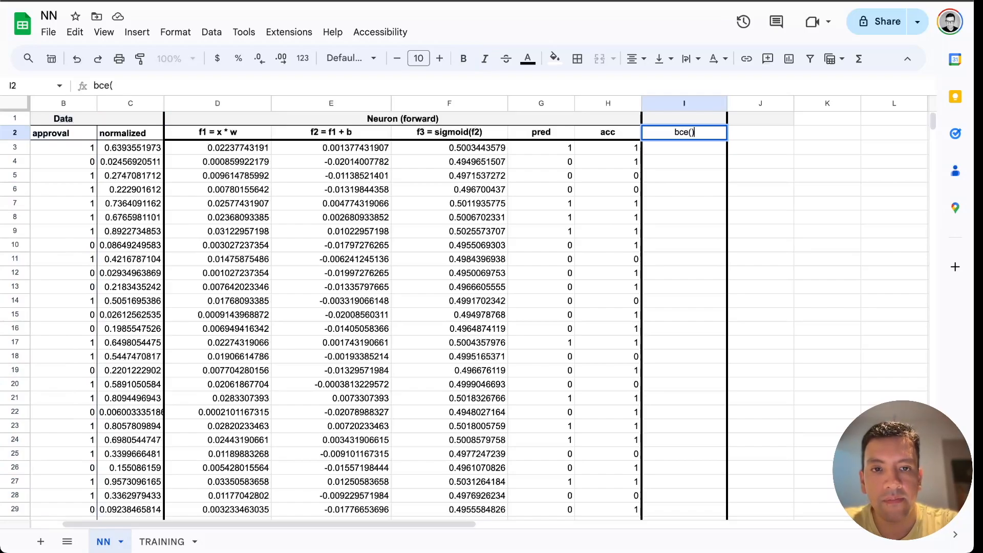
key(Return)
Step: Add the arguments to the header in cell I2 so it reads bce(f3, approval)
click(703, 137)
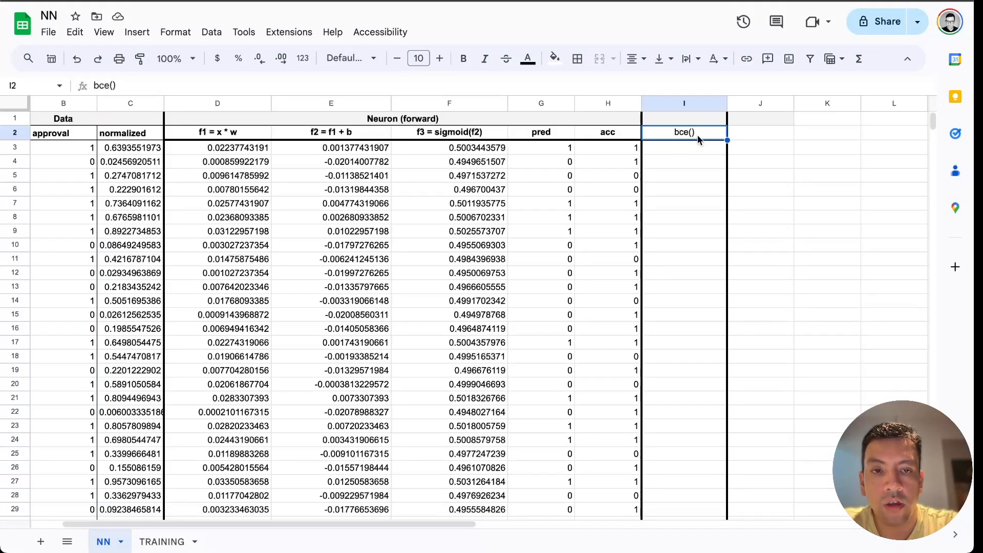
double_click(693, 137)
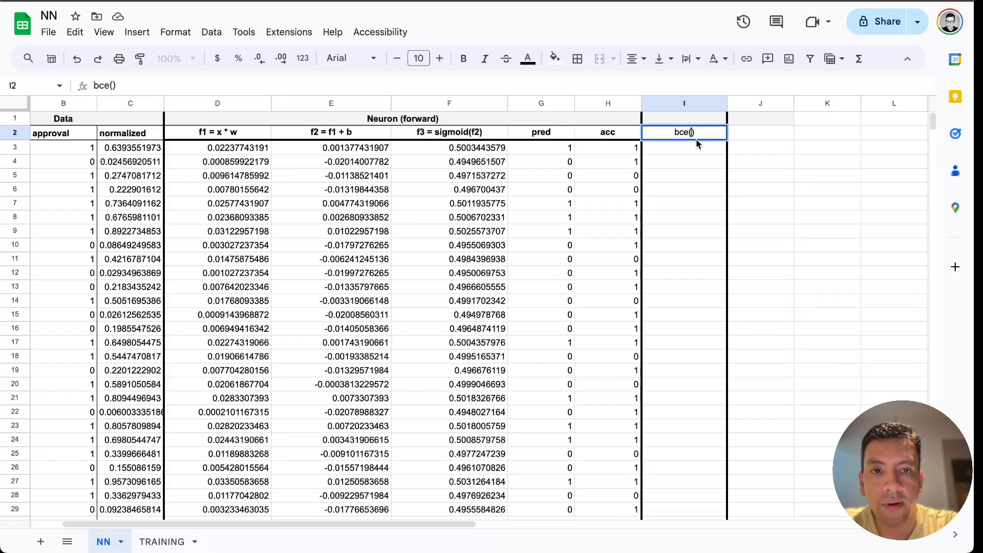
text(f3)
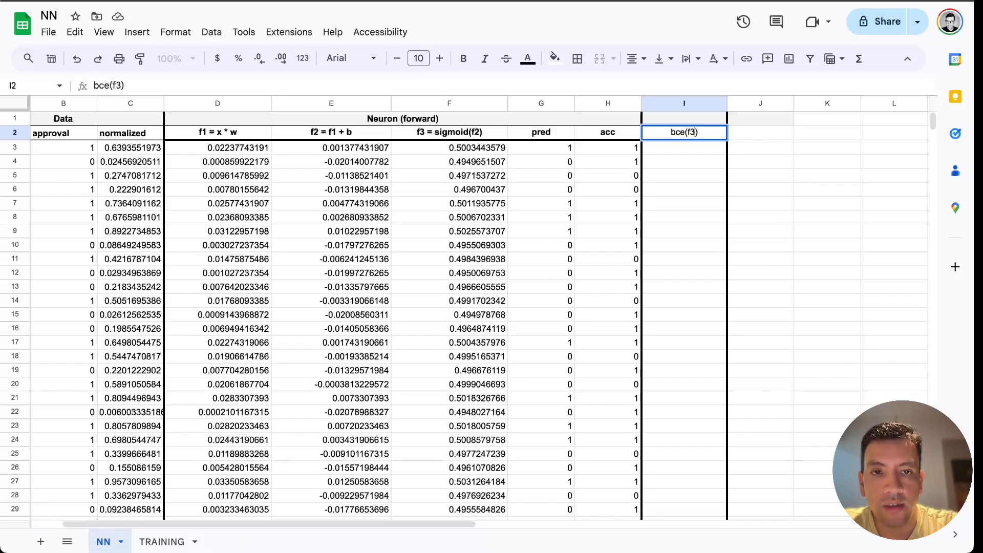
text(,)
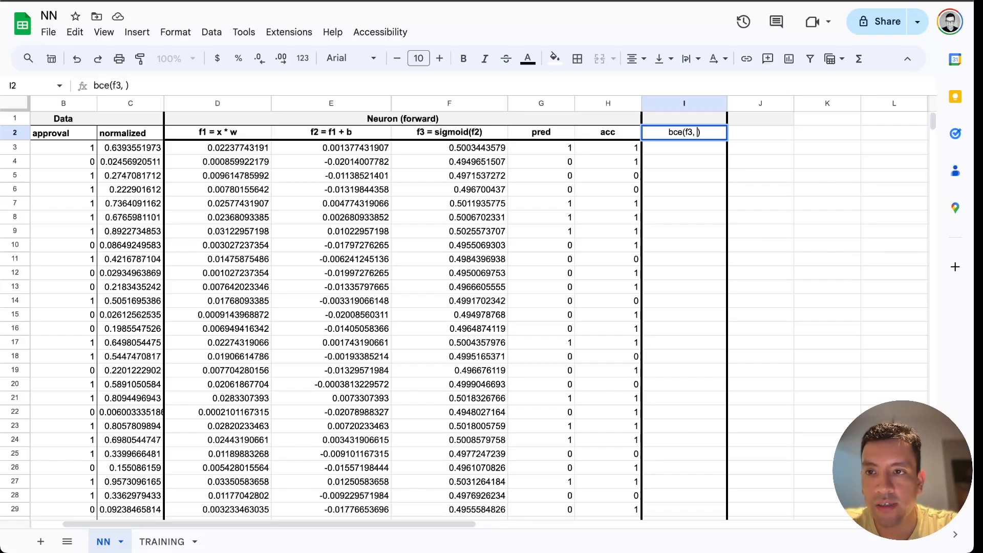
text(ap)
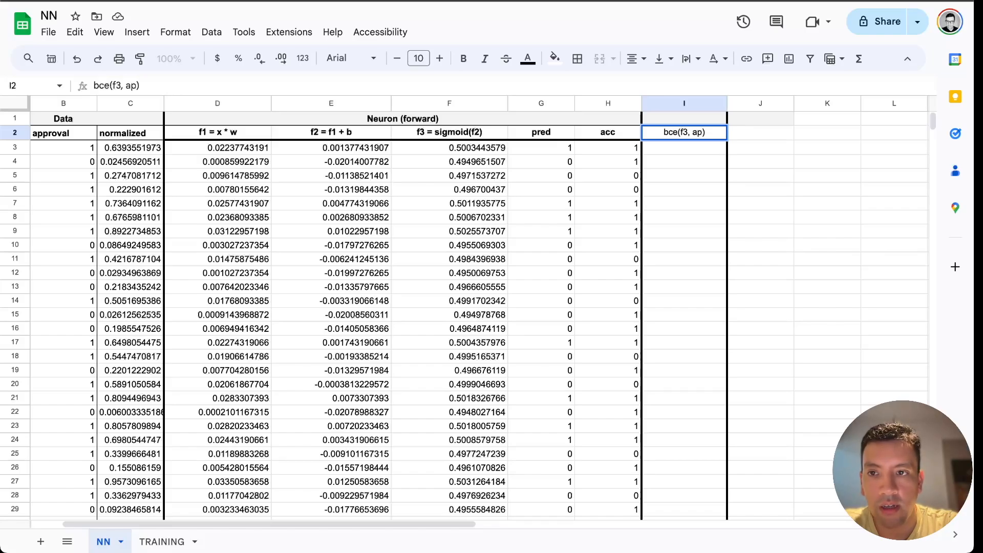
text(proval)
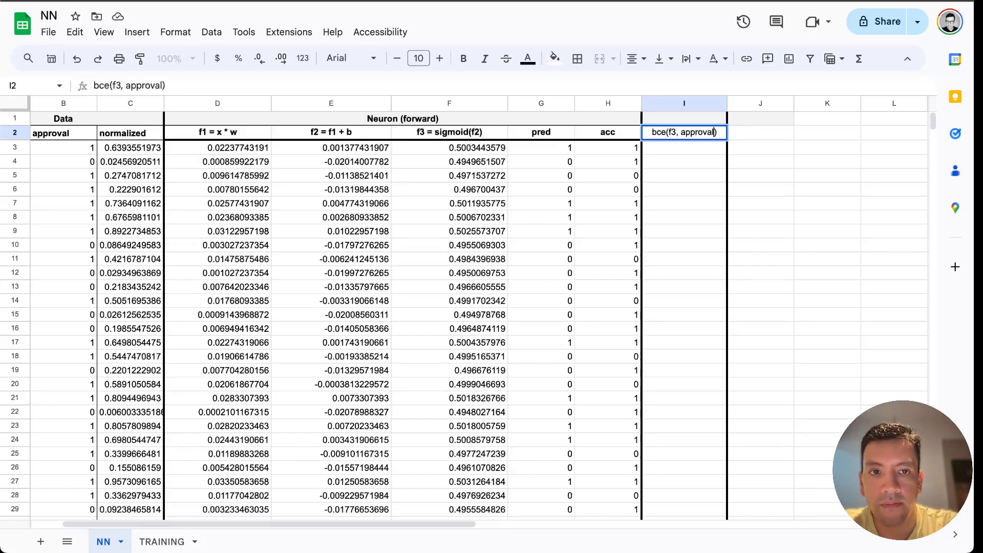
key(Return)
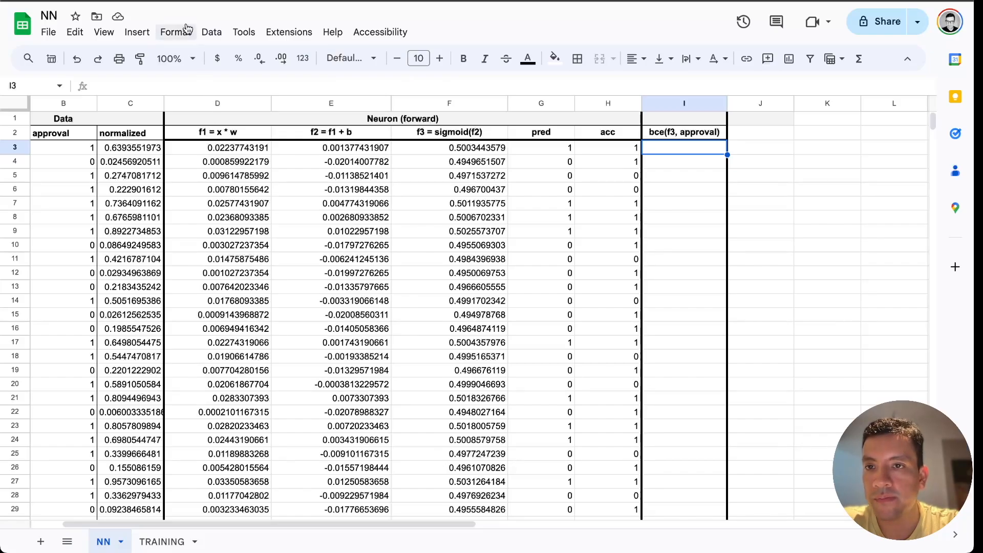
Step: Start a new named function called BCE and paste the binary cross-entropy formula using A1 and A2 as its definition
click(210, 32)
click(240, 222)
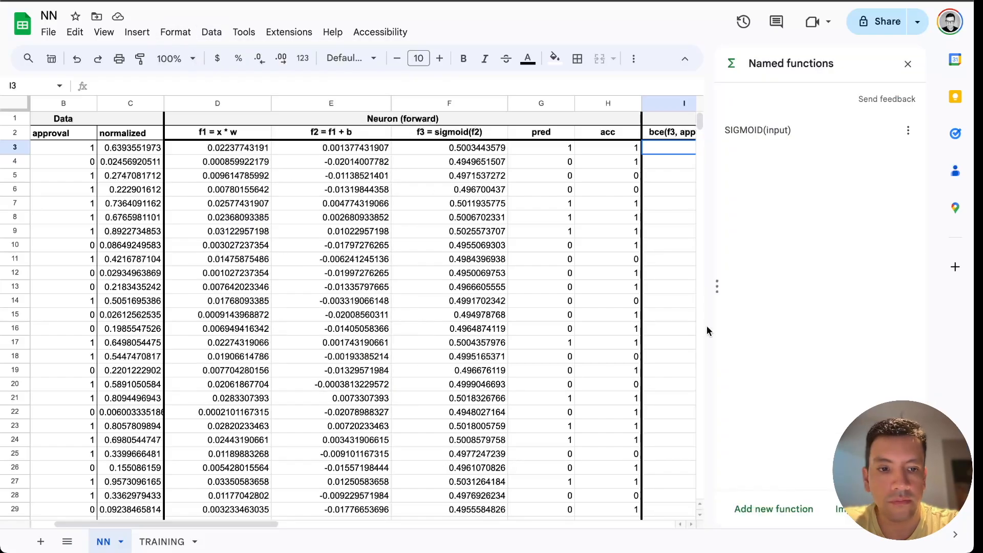
click(789, 507)
text(BCE)
click(819, 353)
key(ctrl+v)
Step: Define A1 as real and A2 as prediction in the BCE function, and create it
click(731, 425)
text(real)
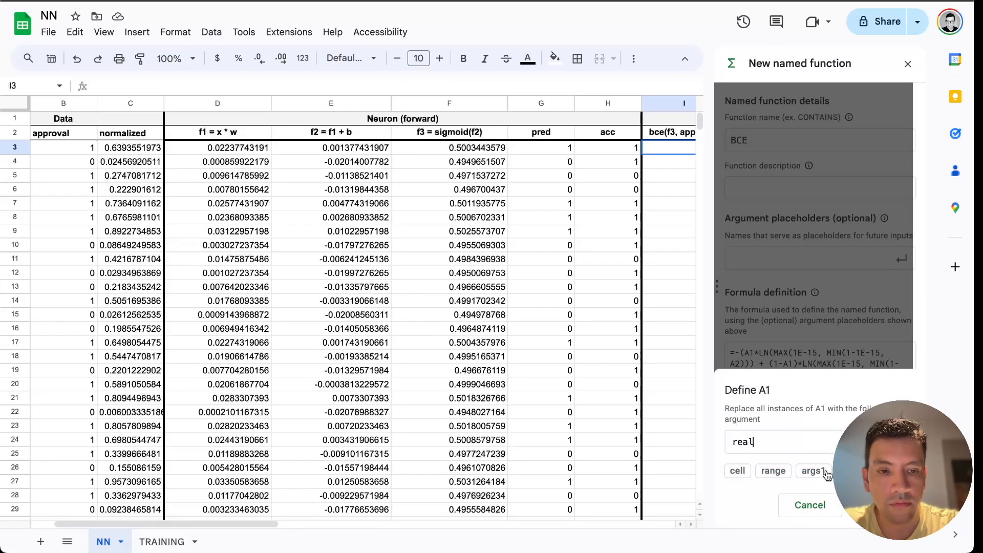
key(Return)
text(prediction)
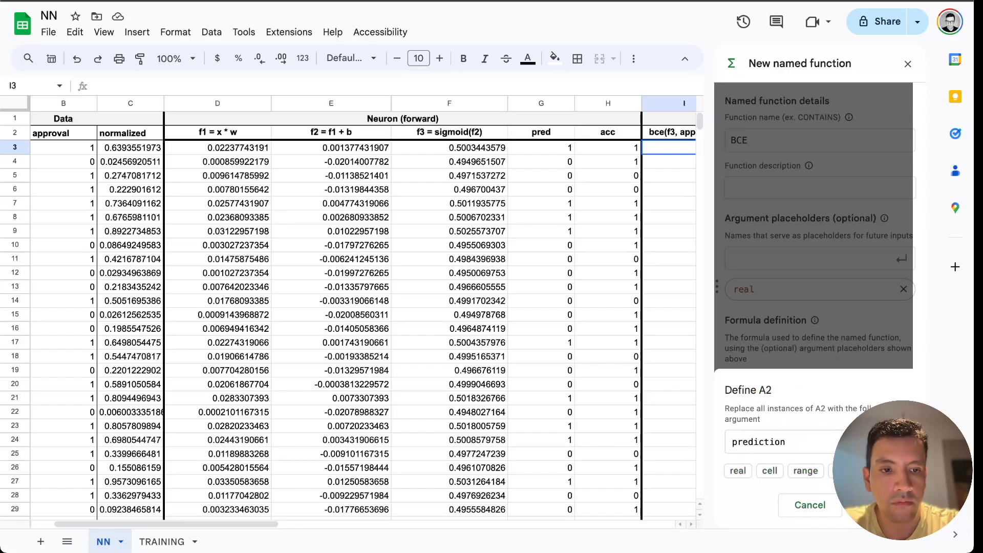
key(Return)
click(874, 505)
click(886, 505)
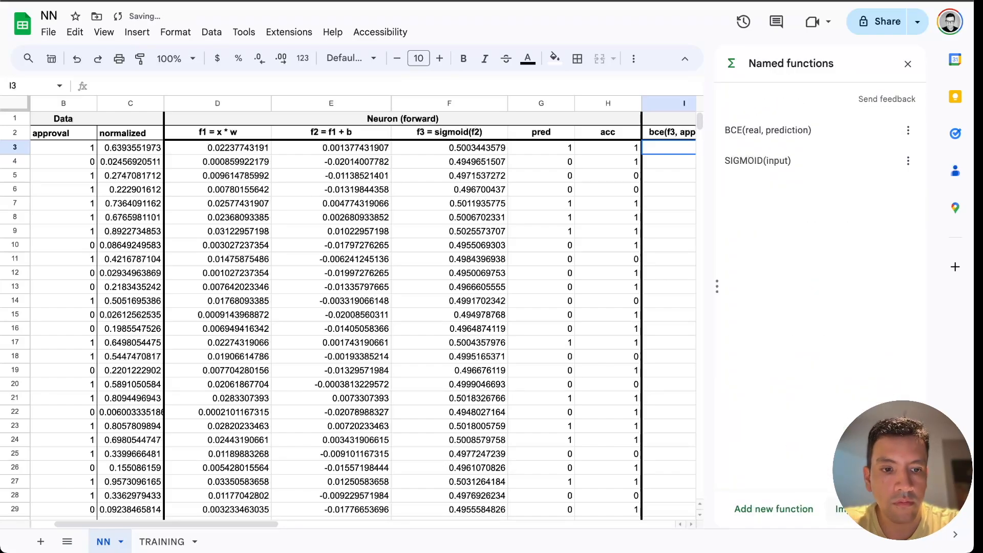
click(908, 63)
Step: Rename the header in cell I2 to f4 = bce(f3, approval) and widen column I to fit it
click(718, 138)
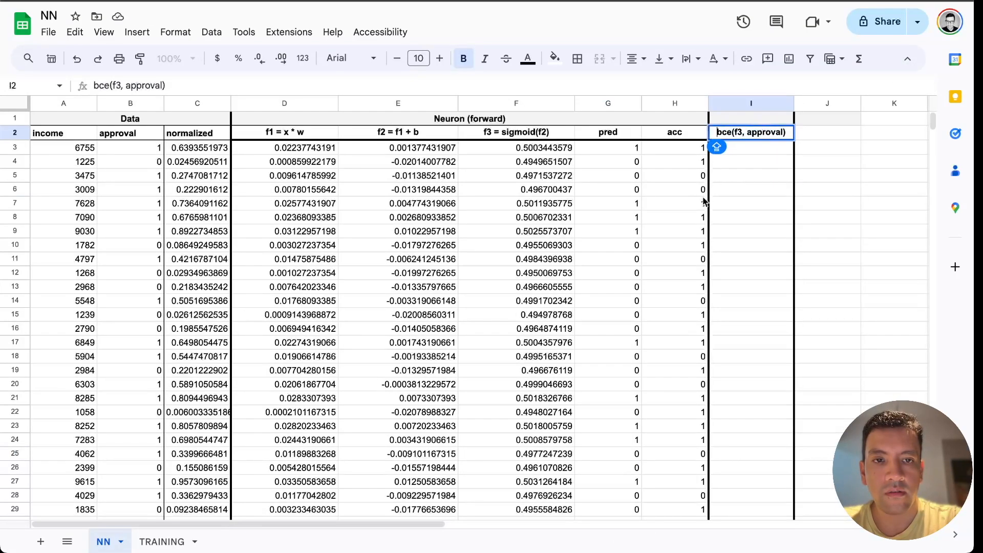
text(F4)
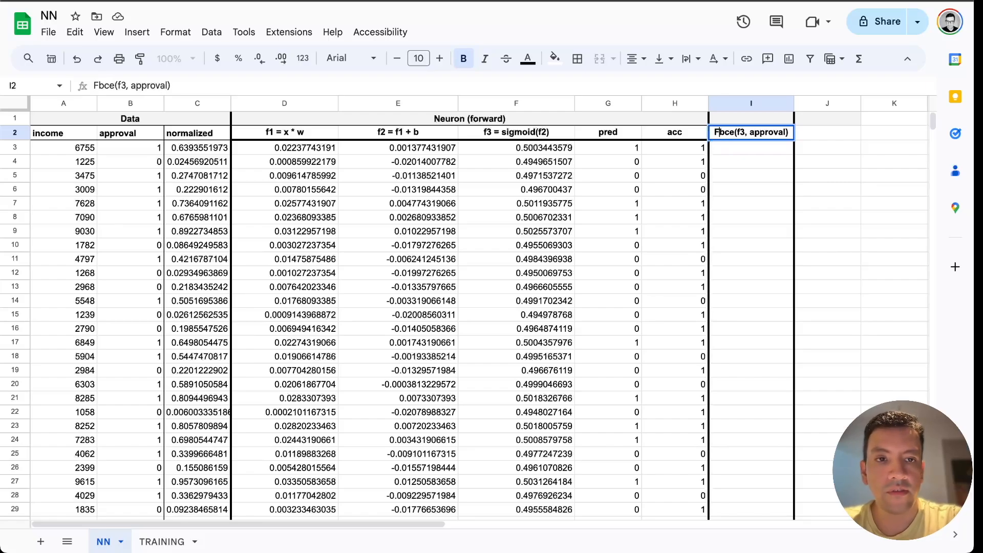
key(BackSpace)
key(BackSpace)
text(f4 =)
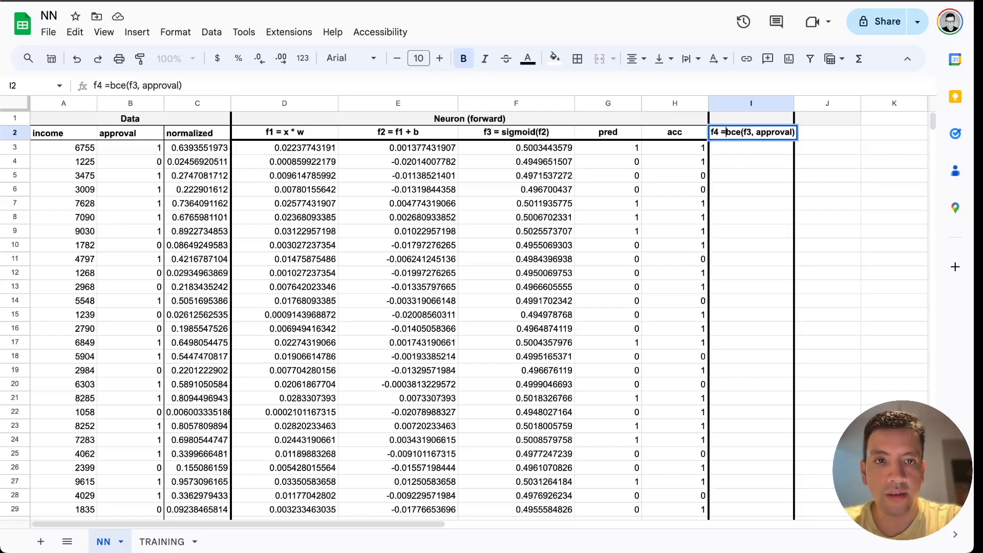
key(Return)
drag(794, 103, 815, 103)
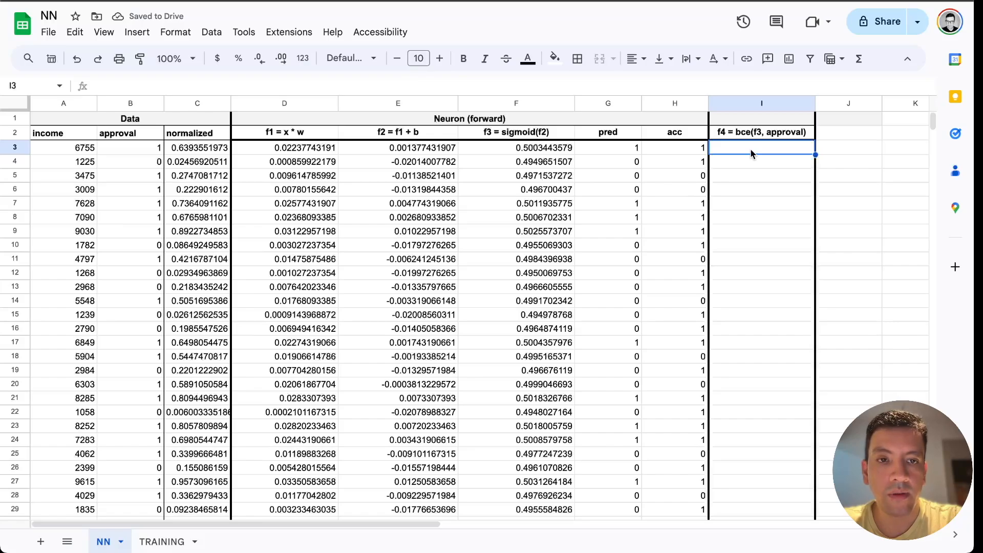
Step: Enter the formula =BCE(B3,F3) in cell I3 to compute the first row's error
text(=)
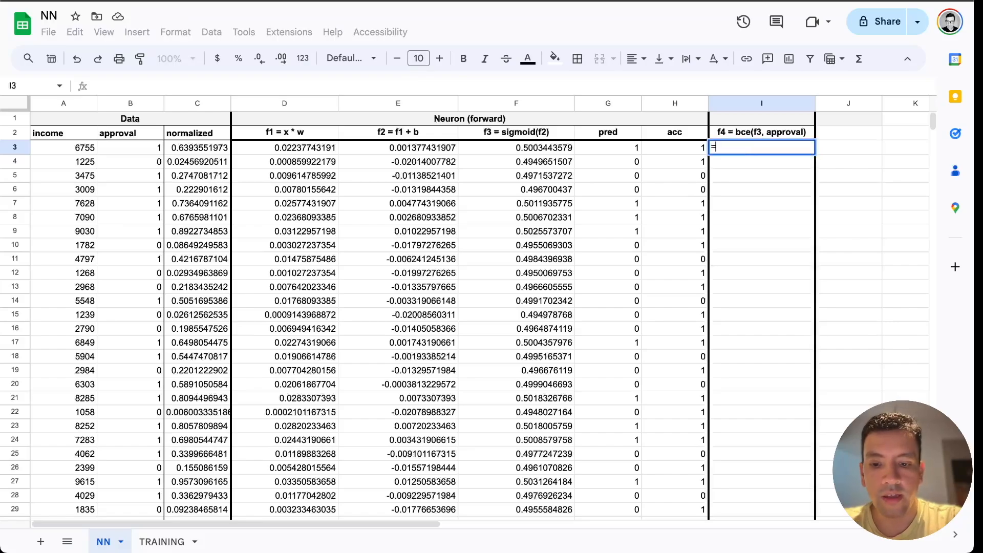
text(BCE()
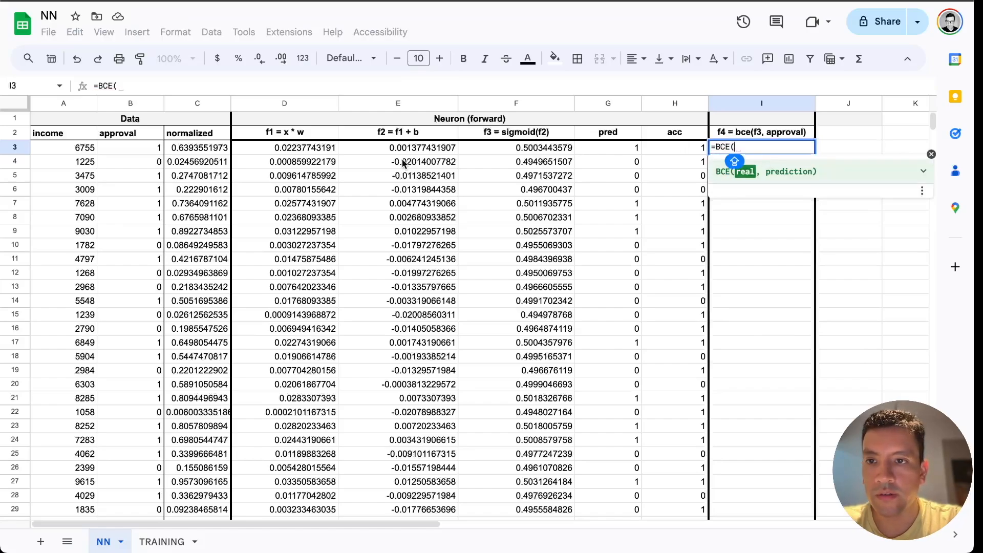
click(134, 150)
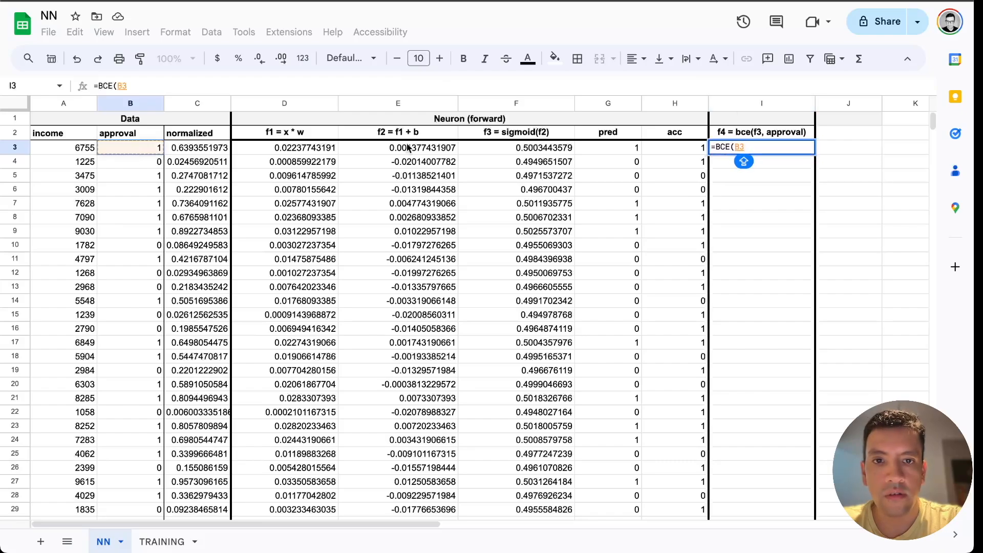
text(,)
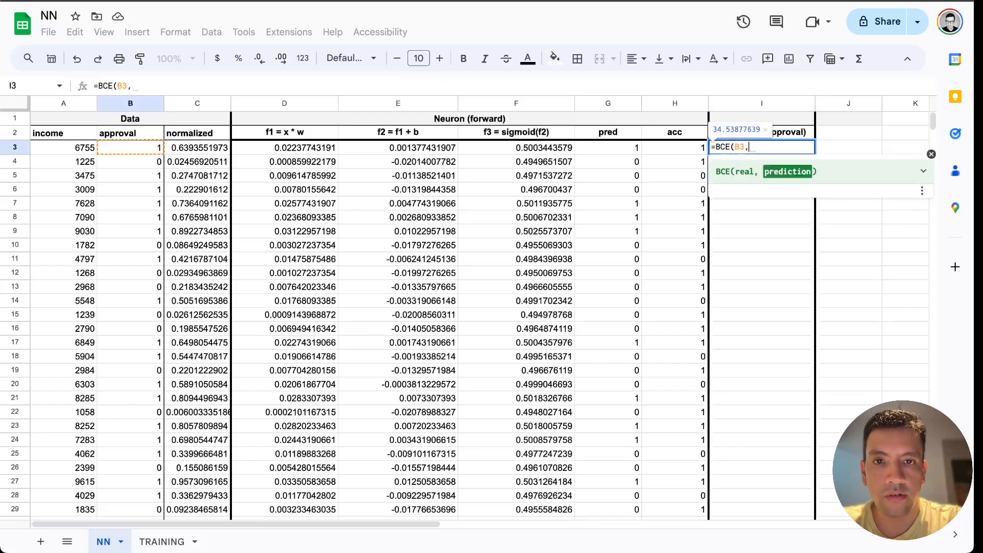
click(532, 150)
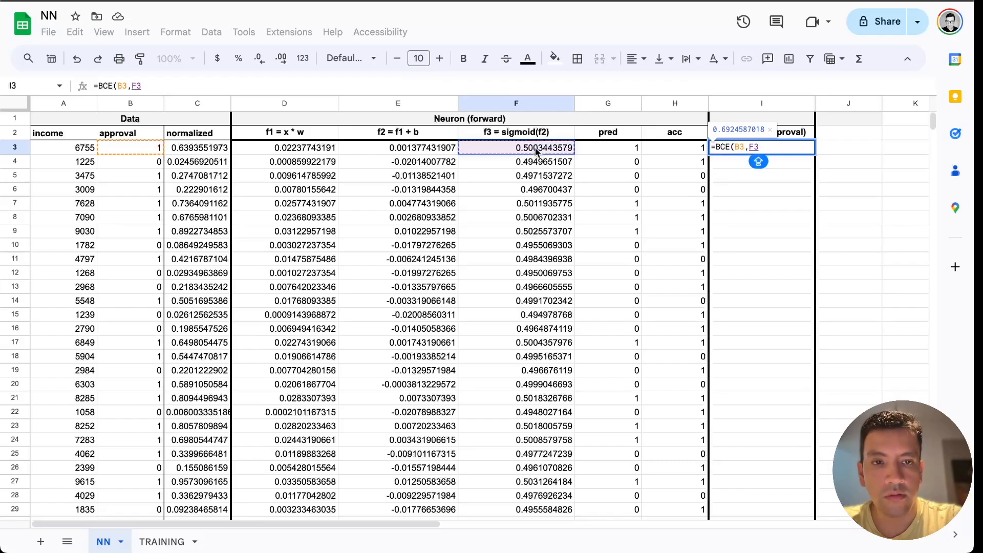
text())
key(Return)
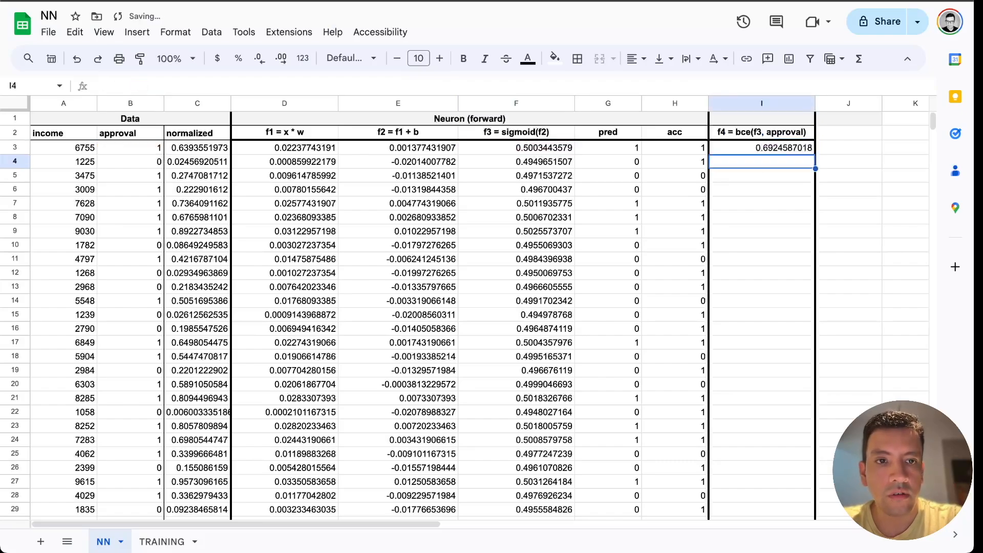
Step: Fill the BCE formula from cell I3 down the column through I1002
click(763, 149)
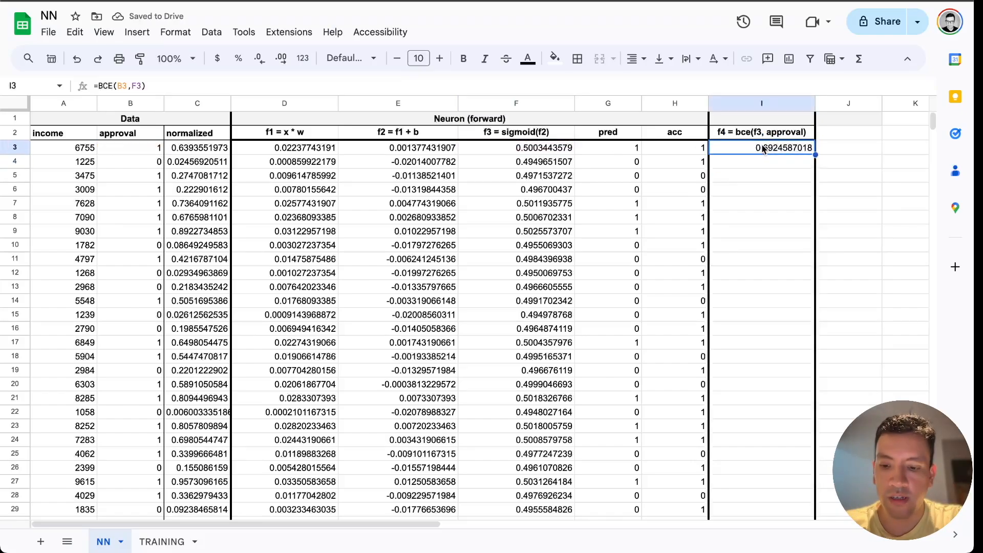
drag(815, 155, 815, 178)
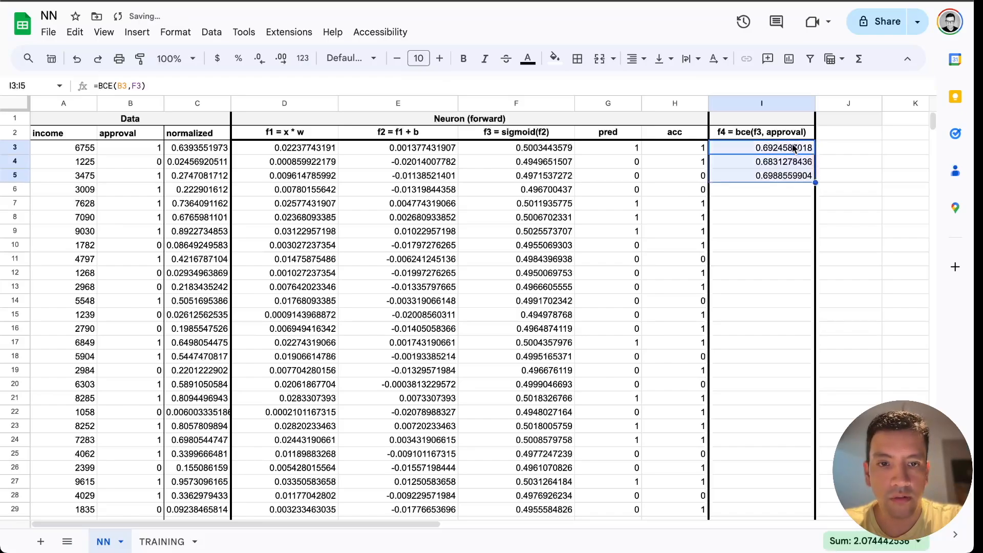
click(781, 105)
ctrl+click(782, 122)
ctrl+click(781, 134)
key(ctrl+d)
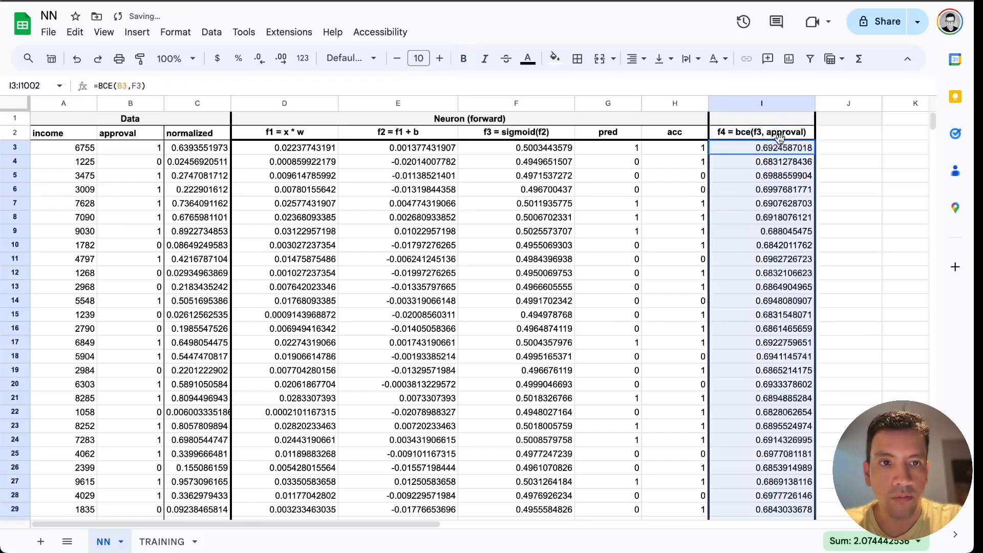
click(772, 191)
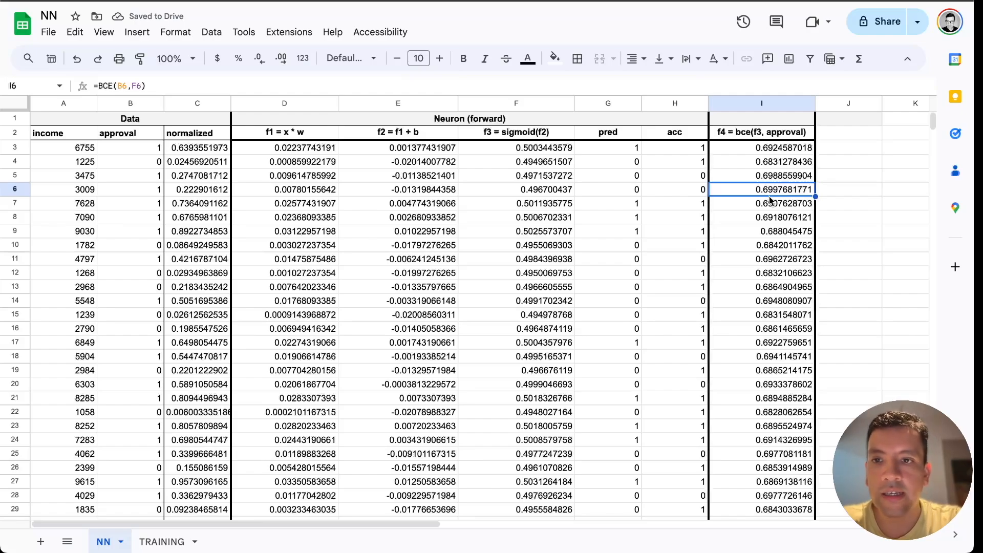
click(766, 153)
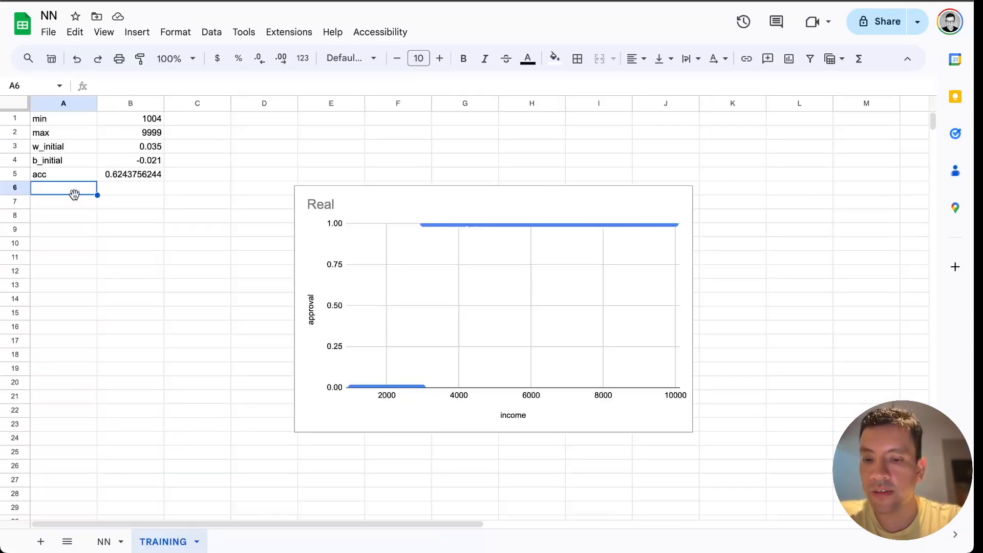
Step: On the TRAINING sheet, label cell A6 error and enter =SUM(NN!$I$3:$I$1002)/1000 in cell B6
text(error)
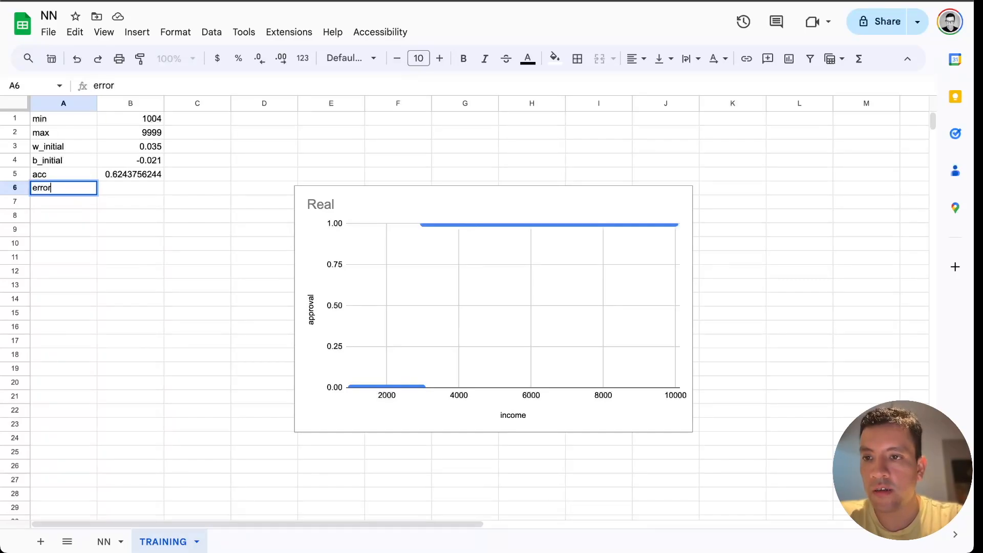
click(132, 198)
click(187, 84)
text(=SUM(NN!$I$3:$I$1002)/1000)
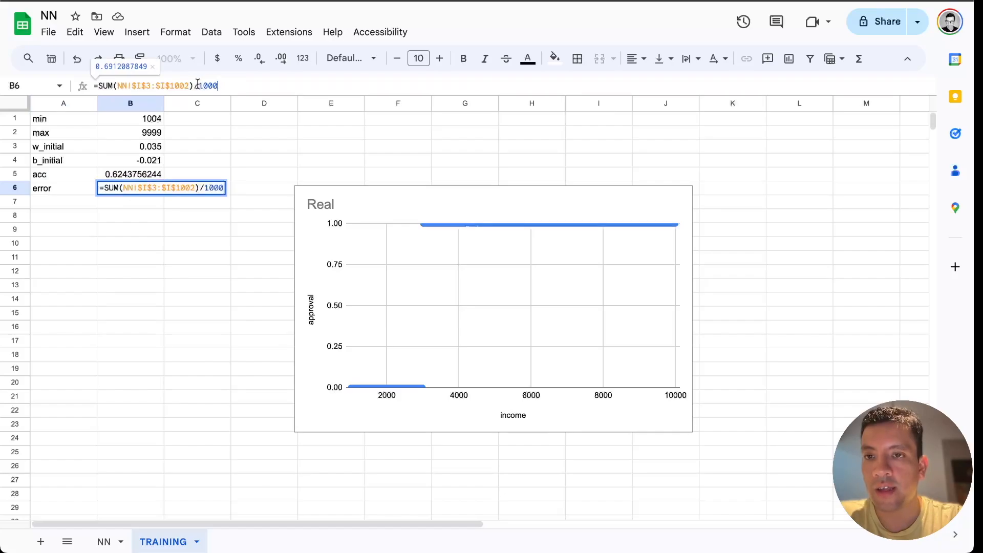
key(Return)
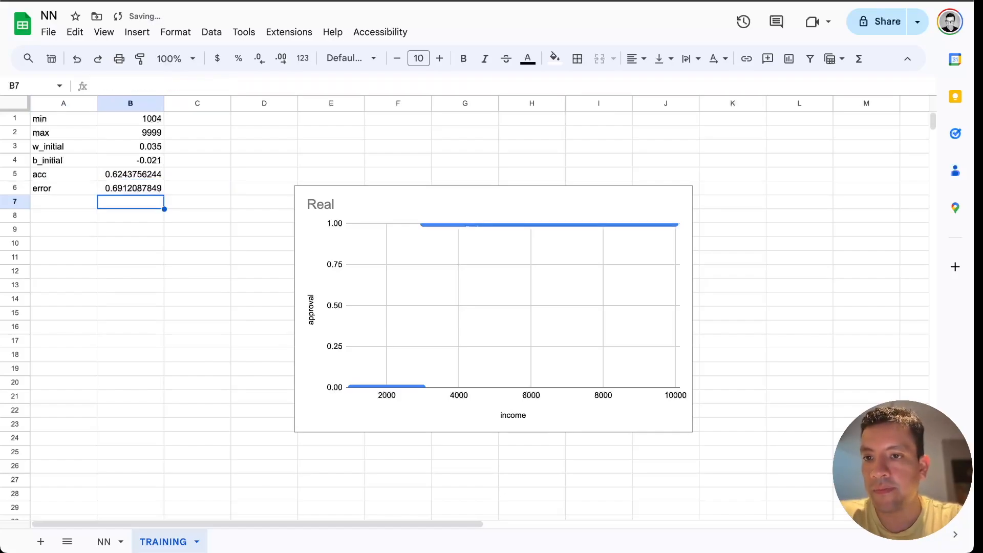
click(139, 190)
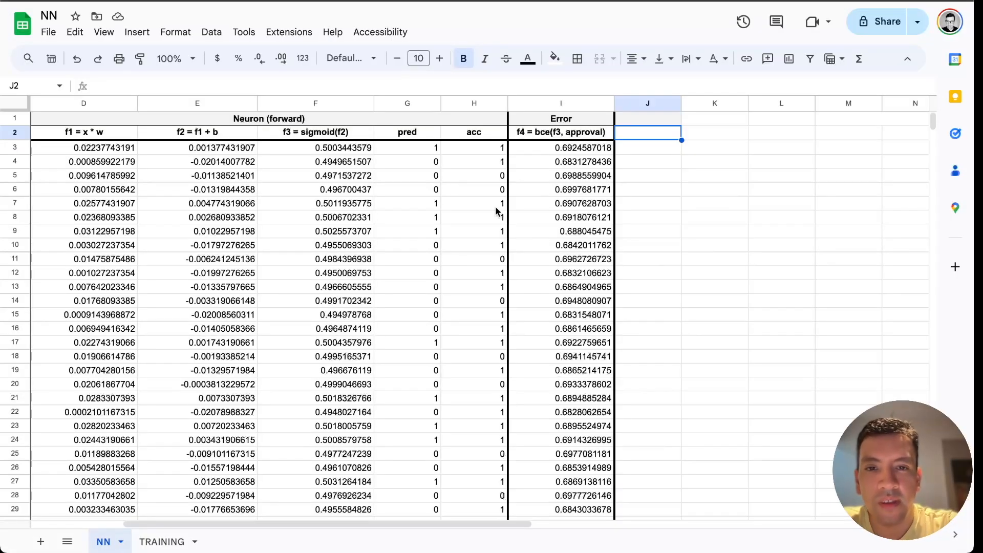
Step: Review the function headers f1 to f4 on the NN sheet, tracing the error back to the weight and bias
click(523, 133)
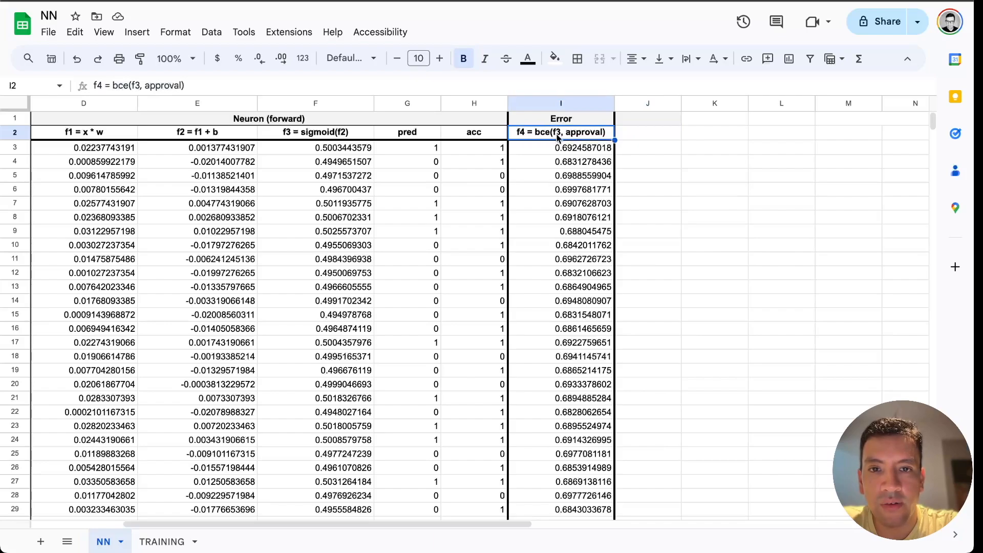
click(344, 133)
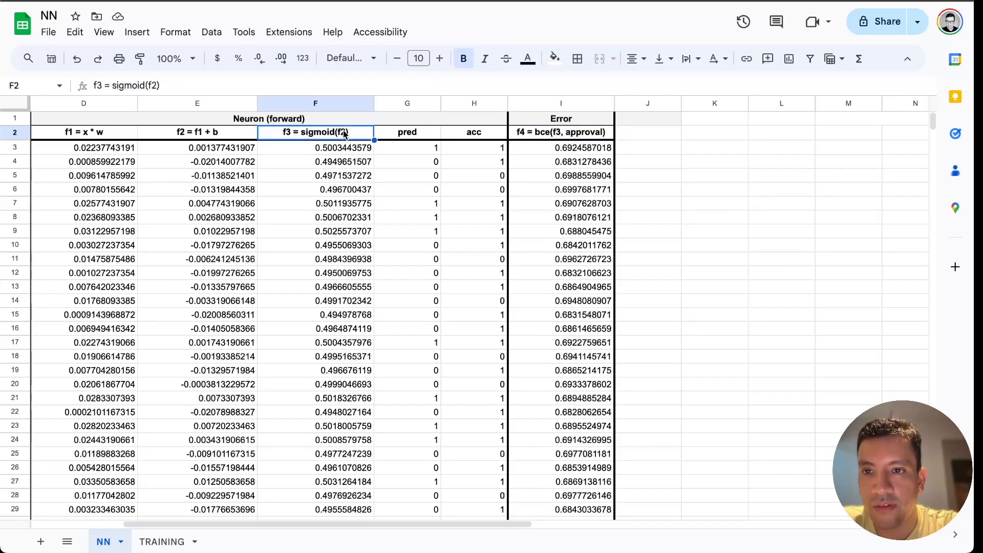
click(182, 135)
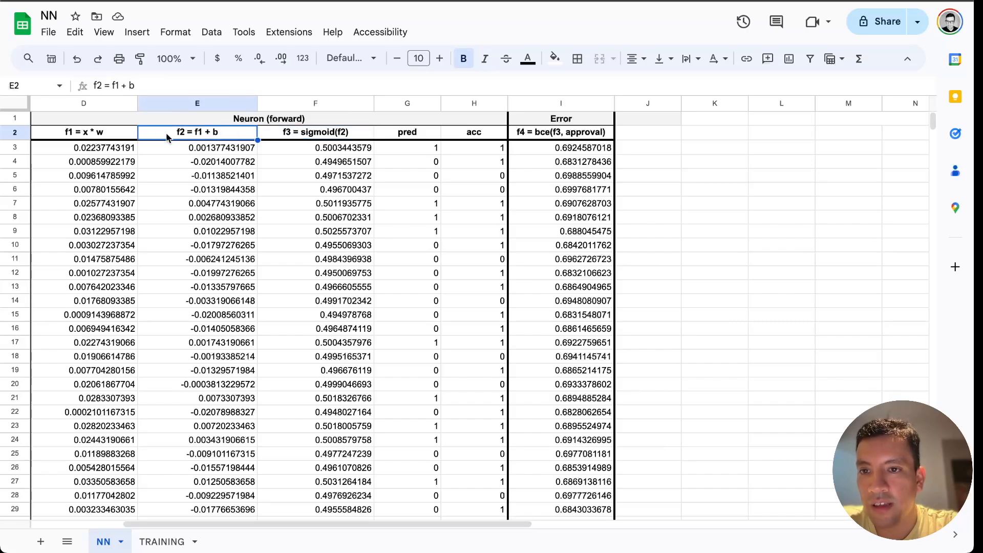
click(69, 134)
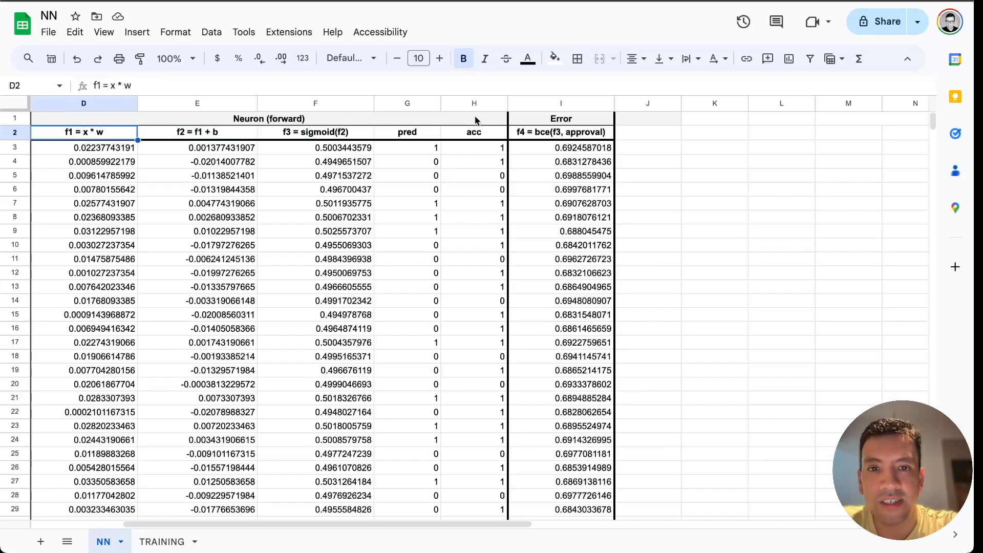
click(518, 134)
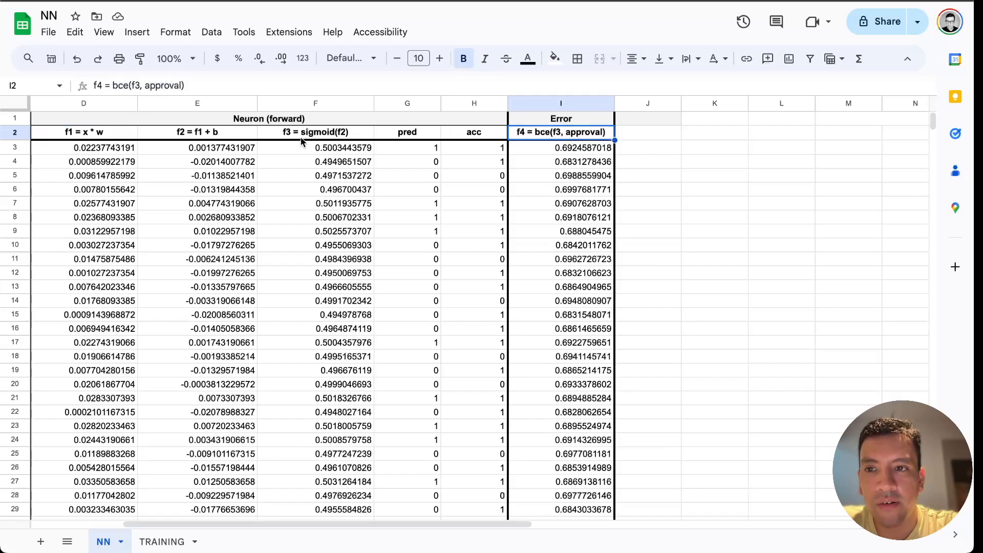
click(99, 134)
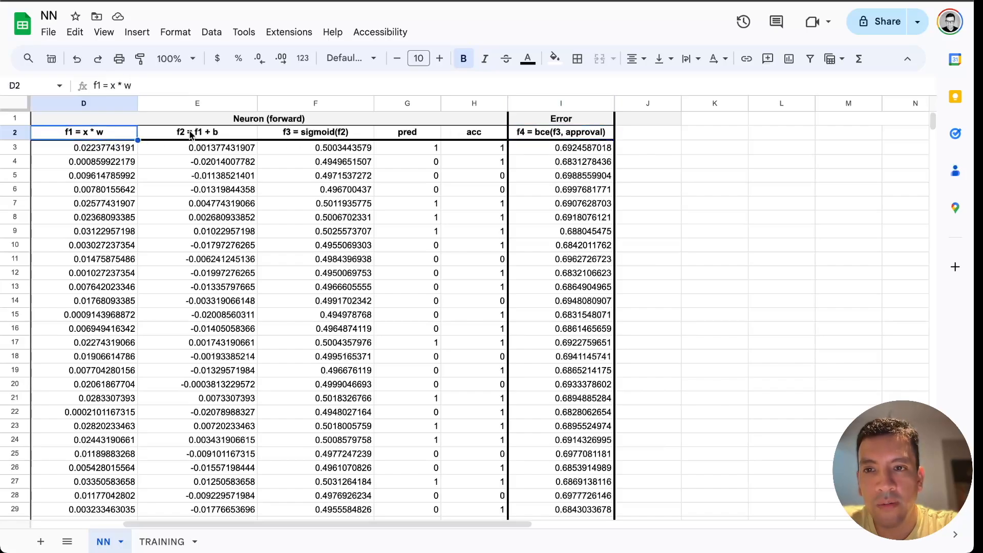
click(215, 134)
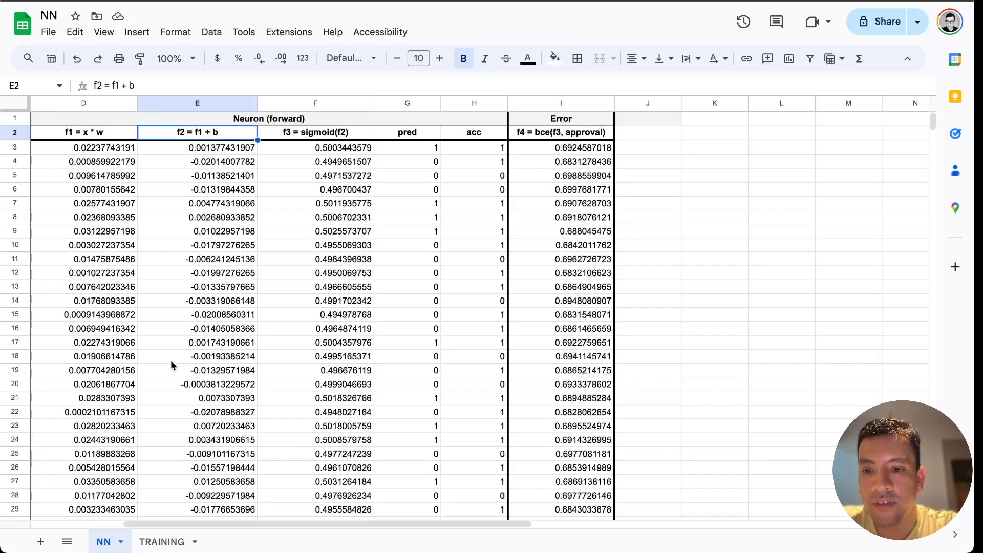
Step: On the TRAINING sheet, set w_initial in cell B3 to 0.032 and check the error in B6
click(152, 535)
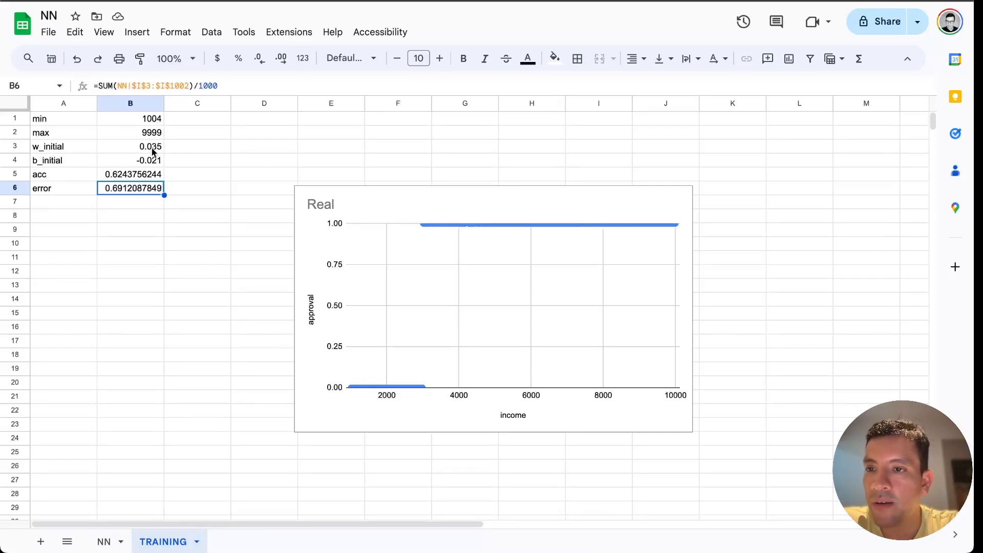
click(136, 150)
click(136, 156)
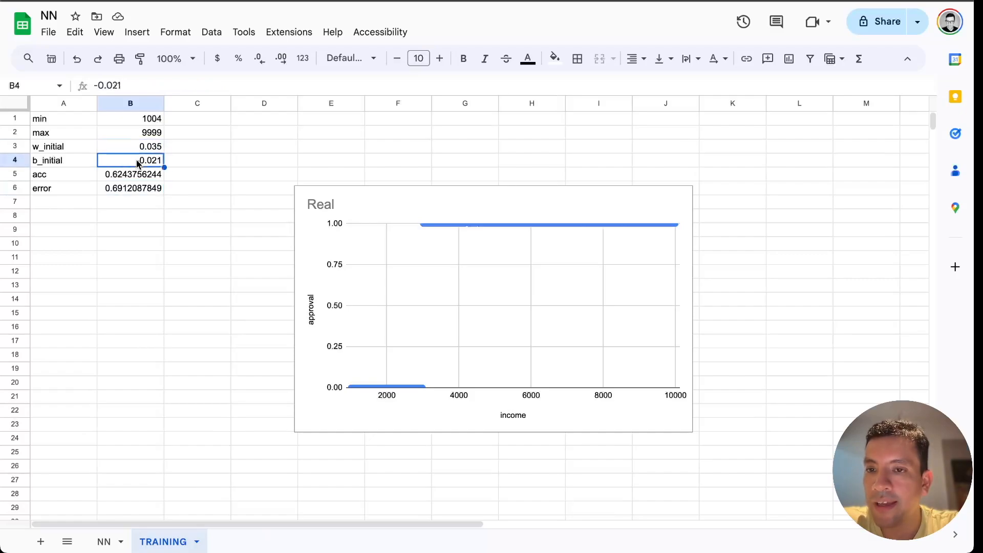
click(143, 188)
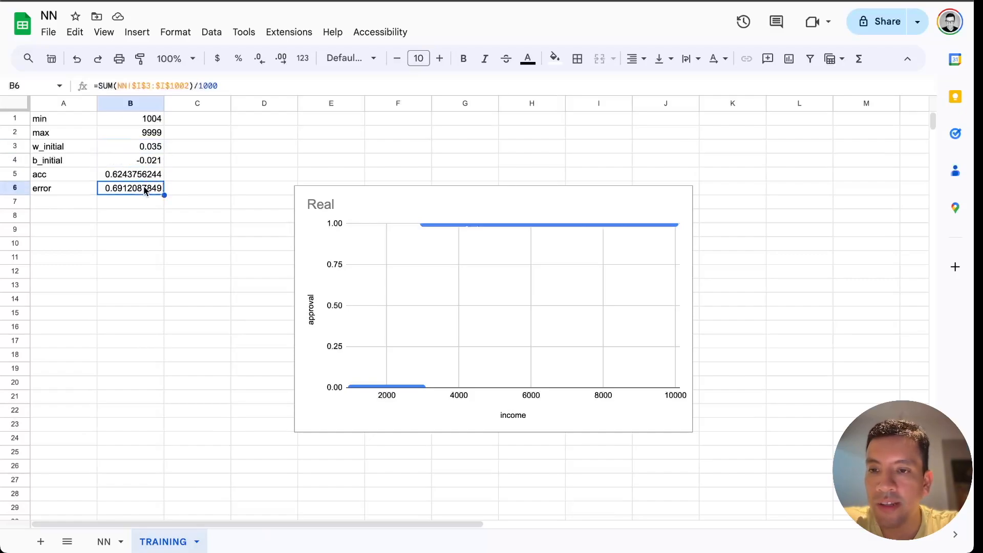
double_click(153, 146)
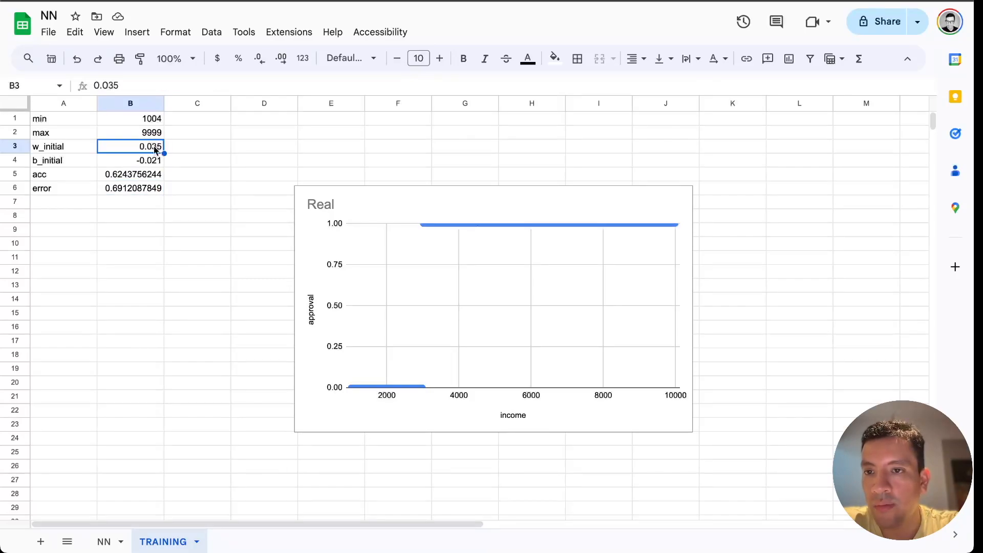
key(BackSpace)
text(2)
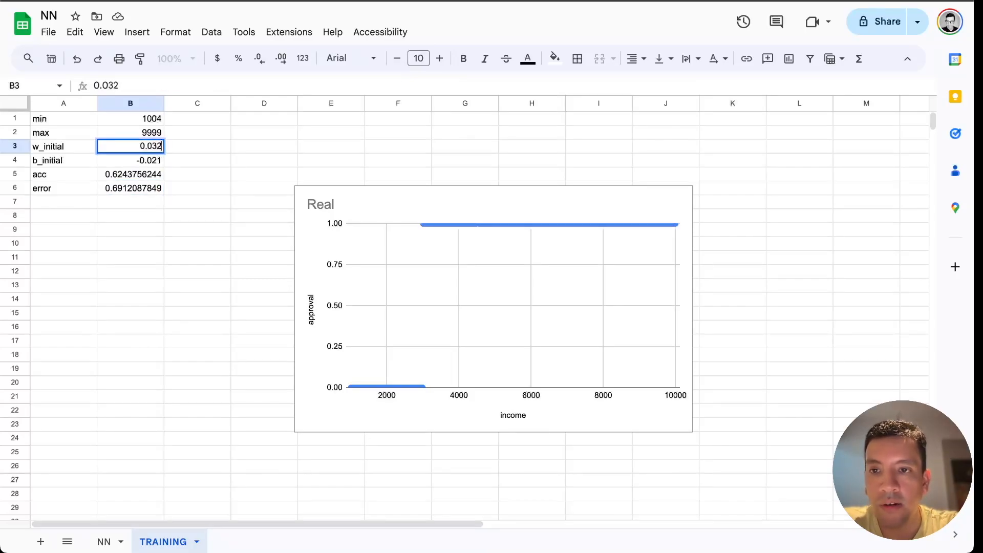
key(Return)
click(148, 191)
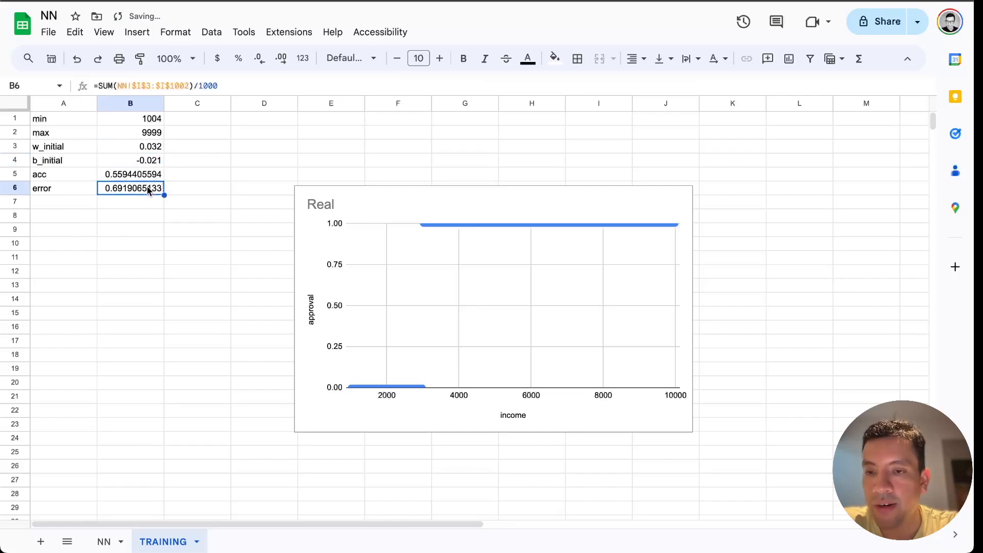
Step: Set b_initial in cell B4 to -0.022
double_click(153, 162)
key(BackSpace)
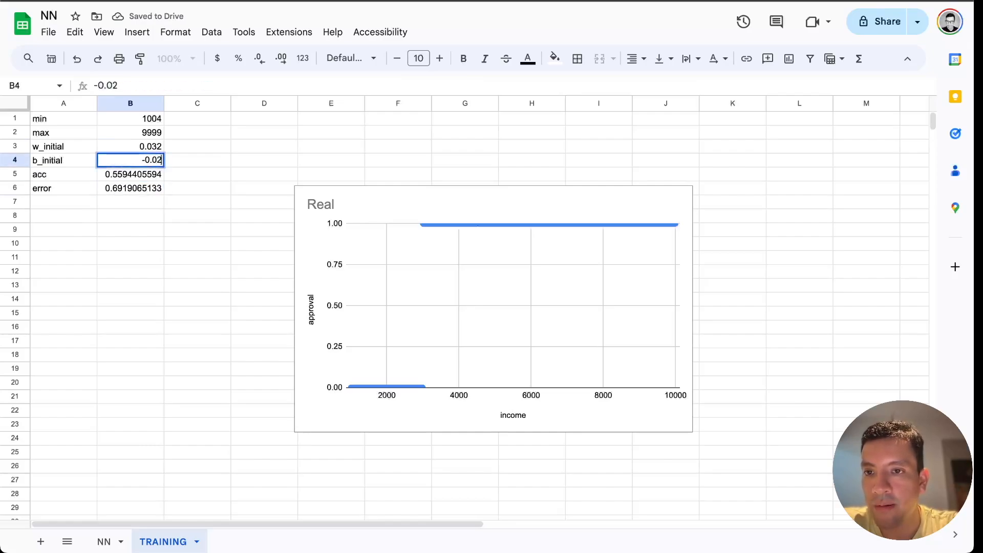
text(2)
key(Return)
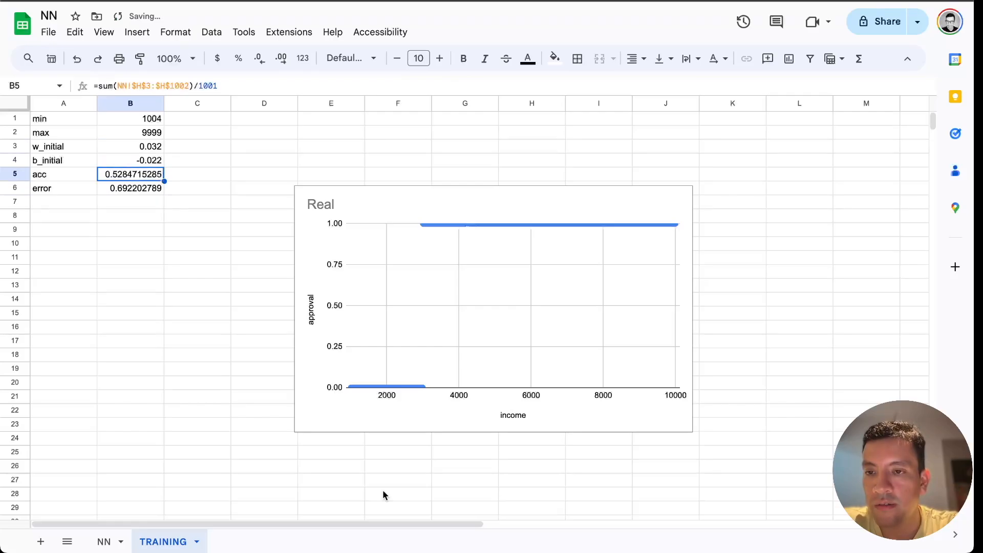
Step: On the NN sheet, enter the headers df4/dw in cell J2 and df4/db in cell K2
click(103, 542)
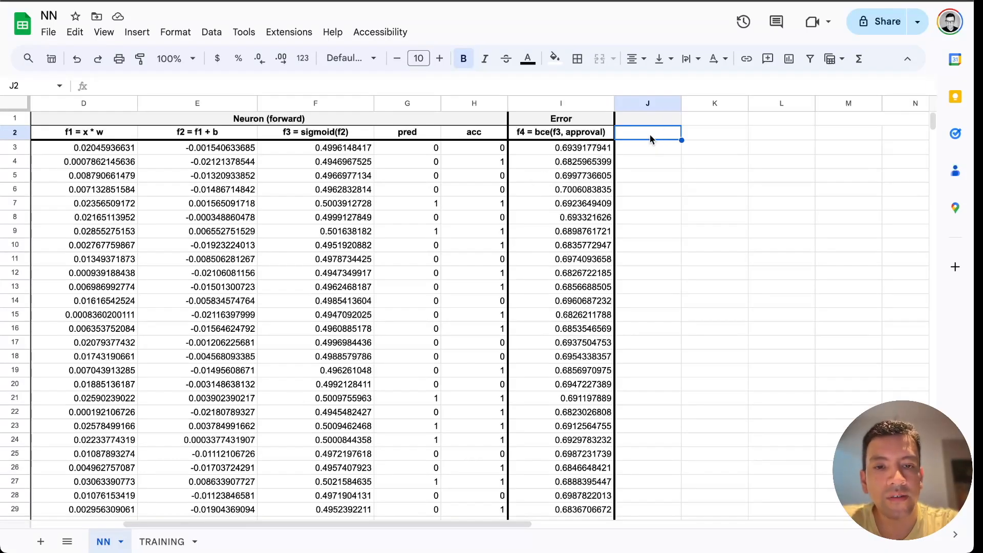
text(df4)
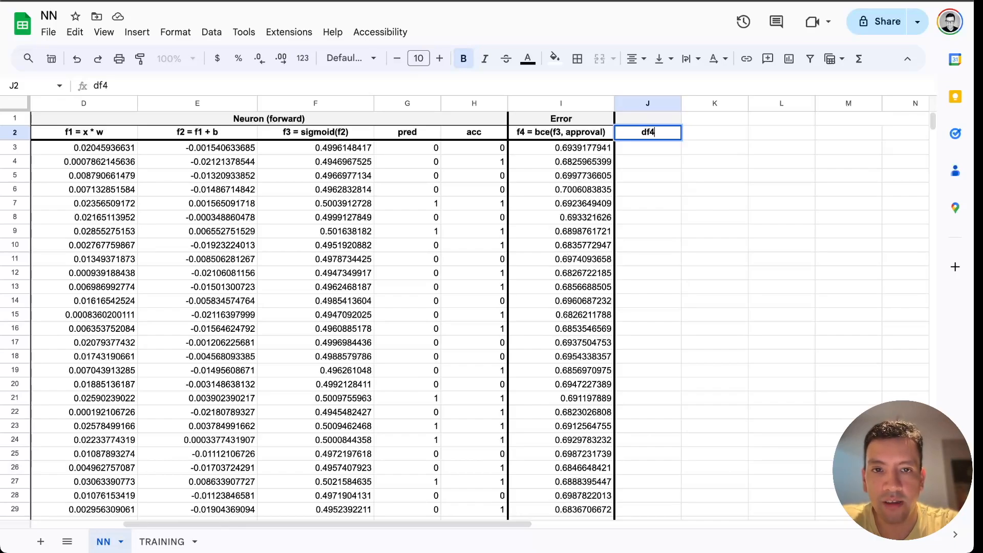
text(/dw)
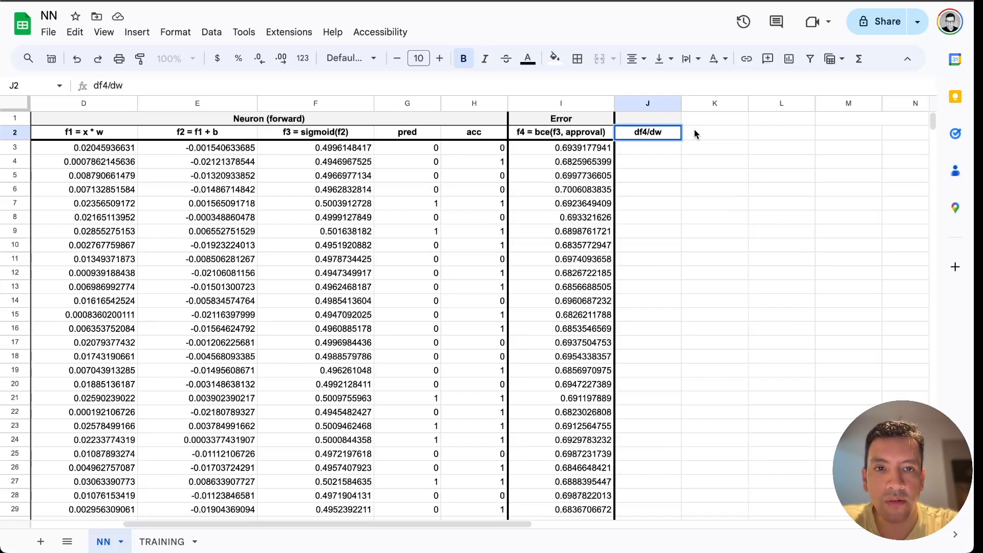
click(695, 135)
text(df4/d)
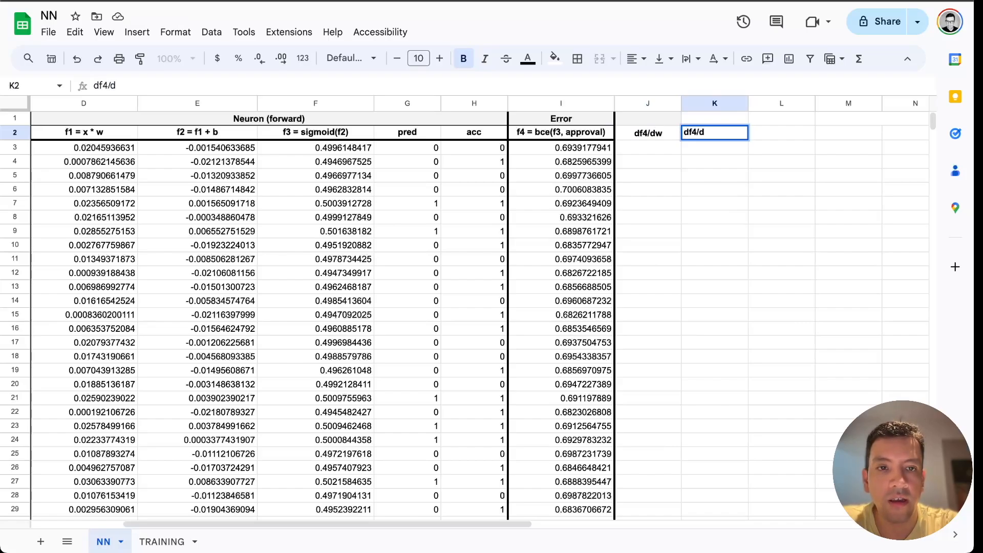
text(b)
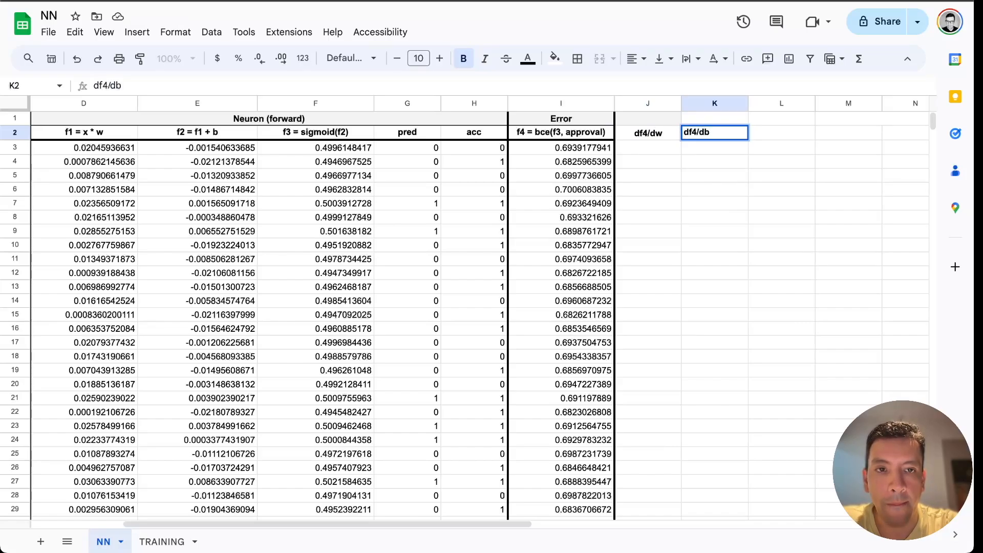
key(Return)
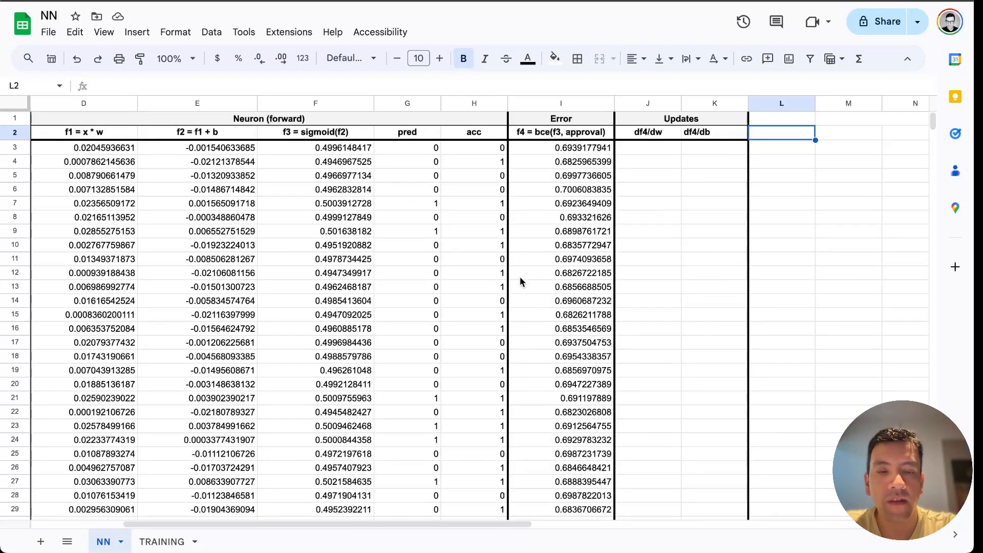
Step: Enter the partial derivative headers df4/df3 in cell L2, df3/df2 in M2 and df2/df1 in N2
scroll(520, 281, right, 6)
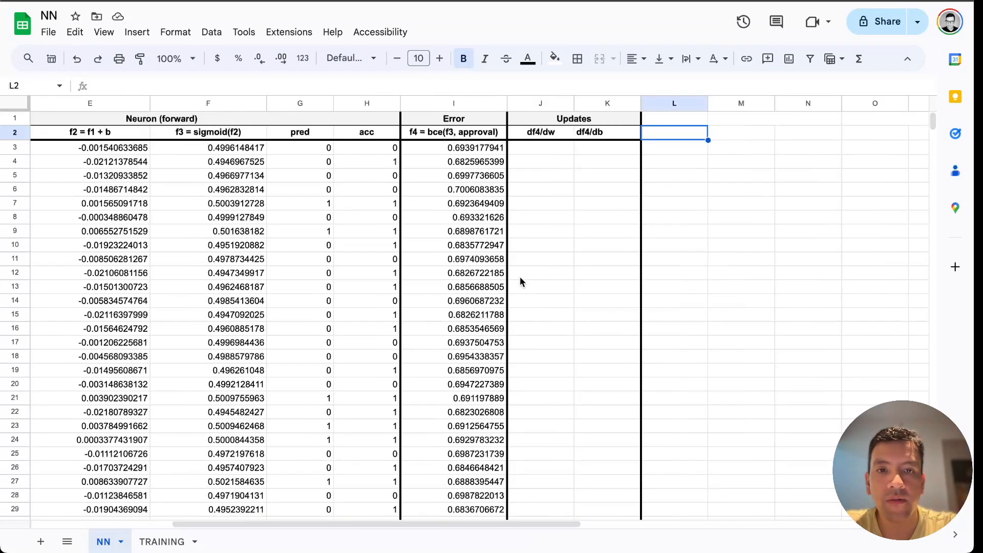
text(df4/df3)
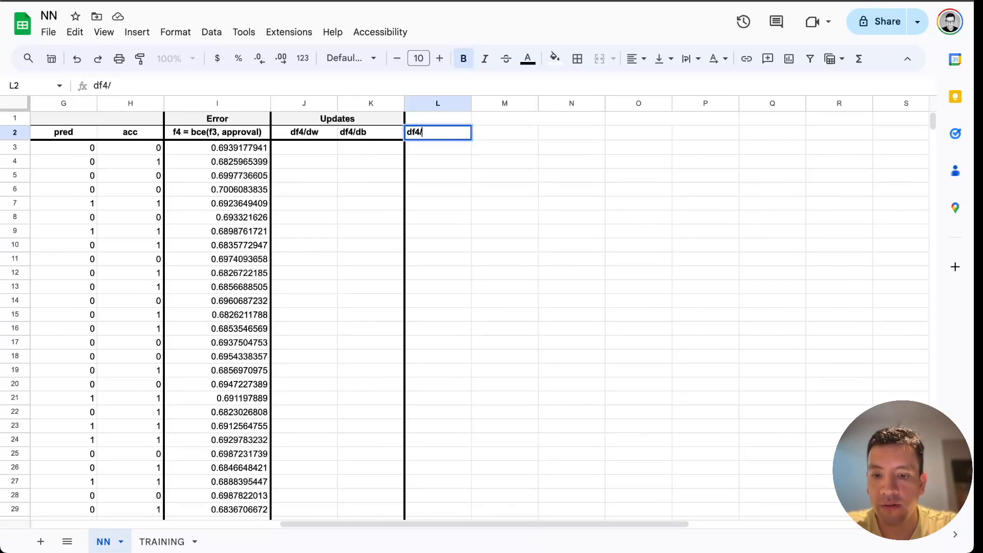
click(485, 135)
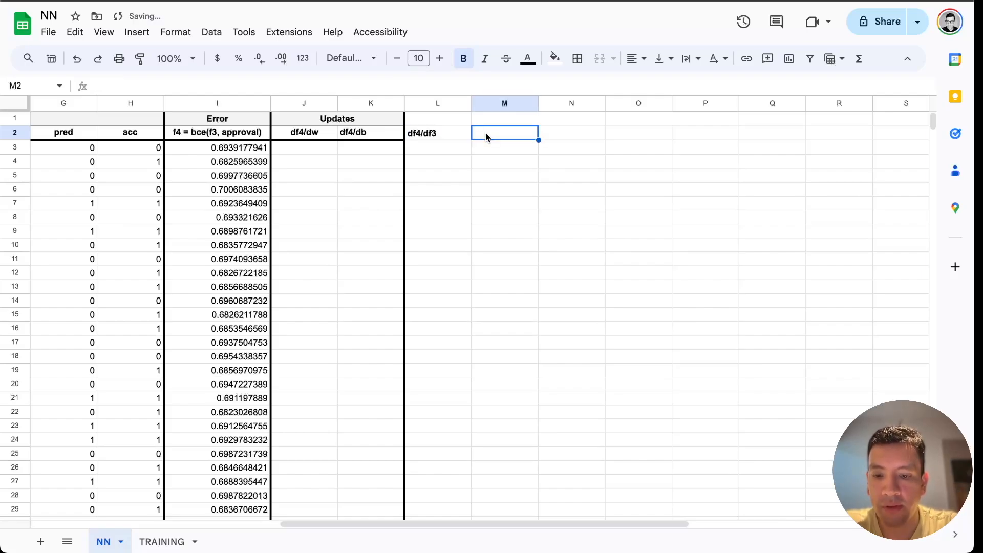
text(df)
text(3/df2)
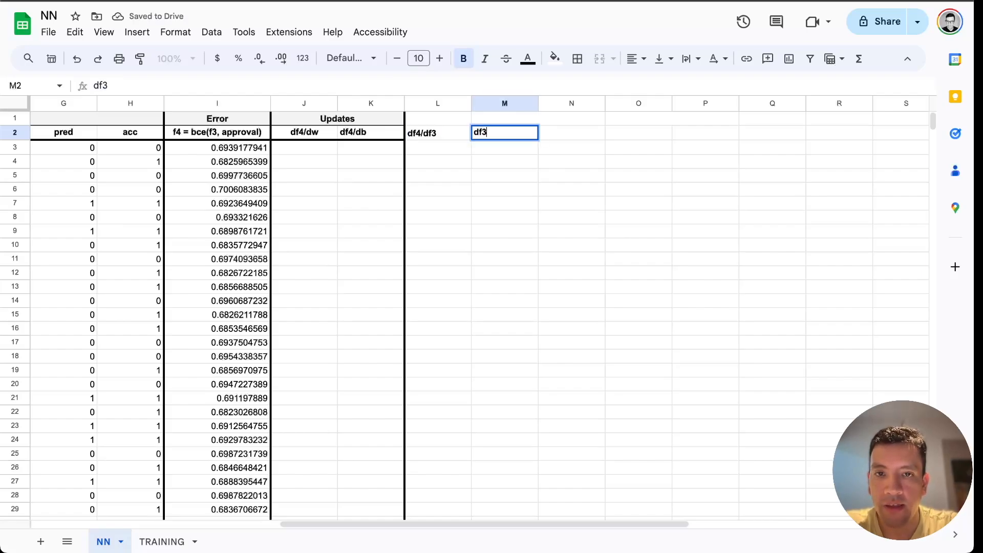
click(547, 131)
text(df)
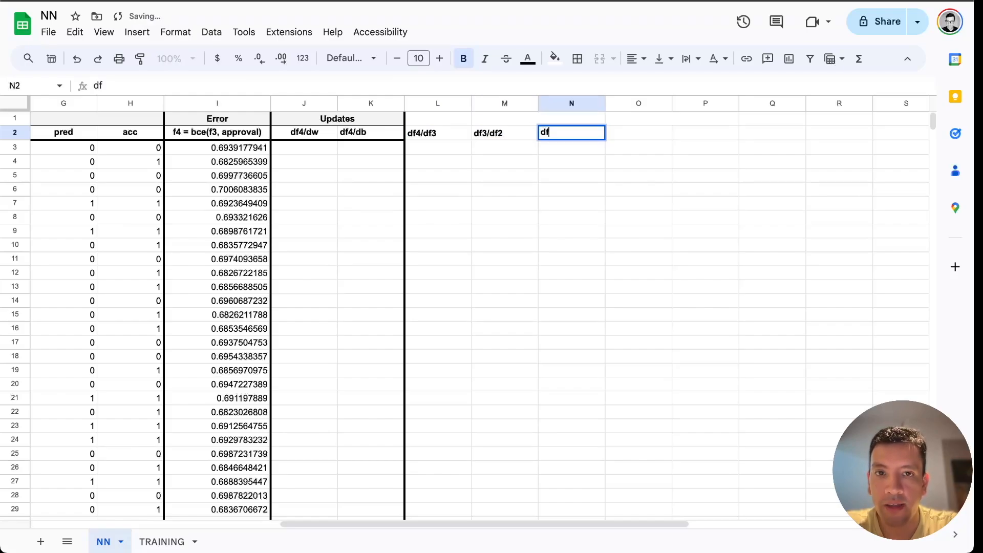
text(2/df1)
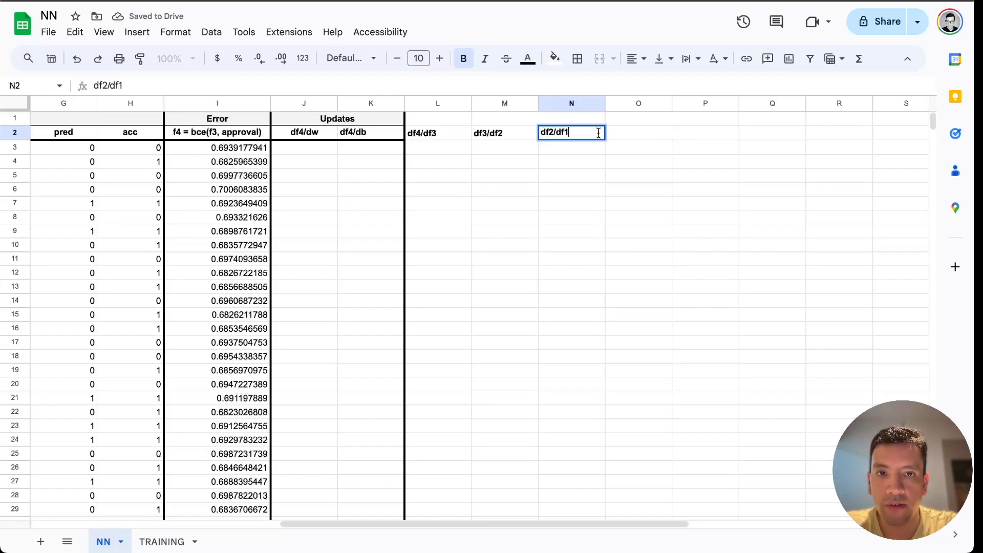
Step: Enter the partial derivative headers df2/db in cell O2 and df1/dw in cell P2
click(625, 137)
text(df2/db)
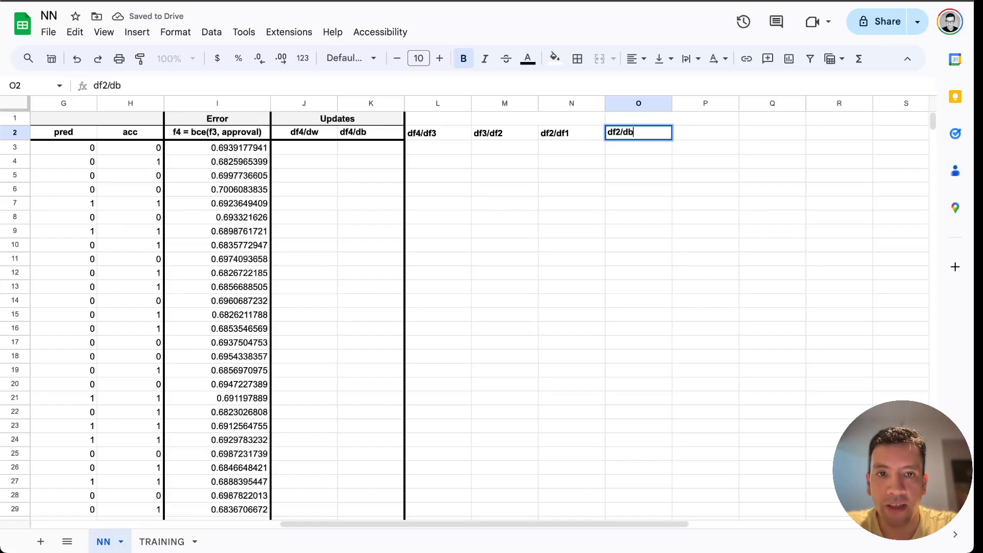
click(701, 134)
scroll(701, 131, right, 2)
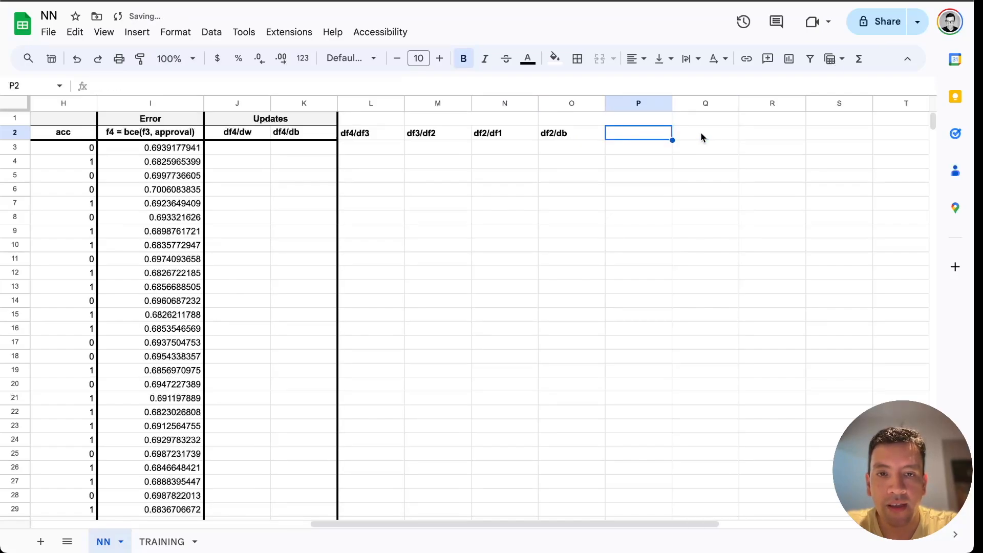
text(df)
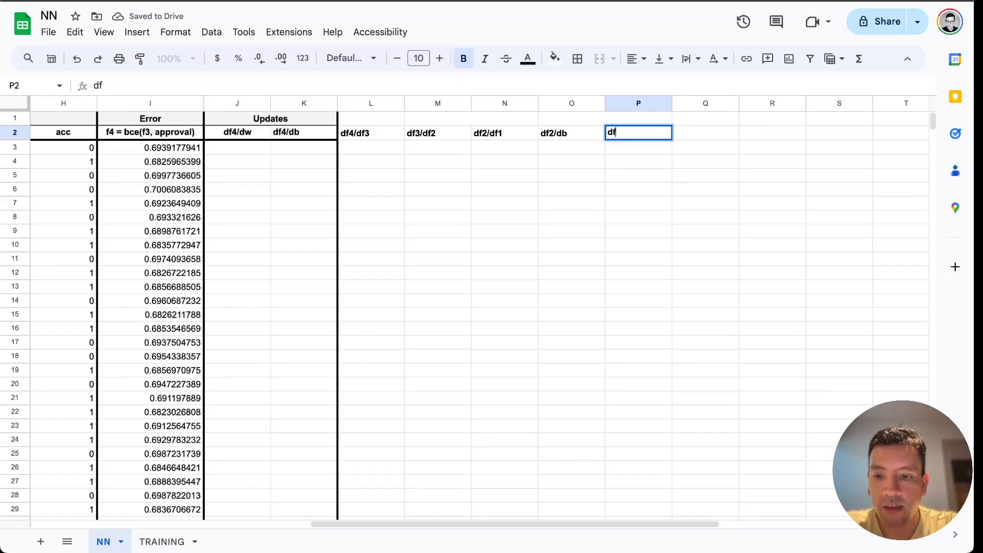
text(1/dw)
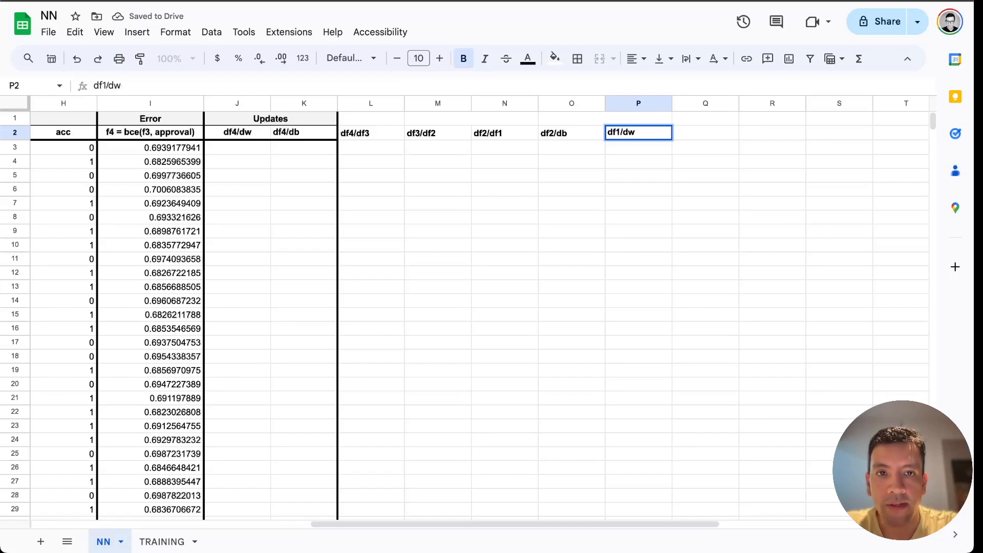
key(Return)
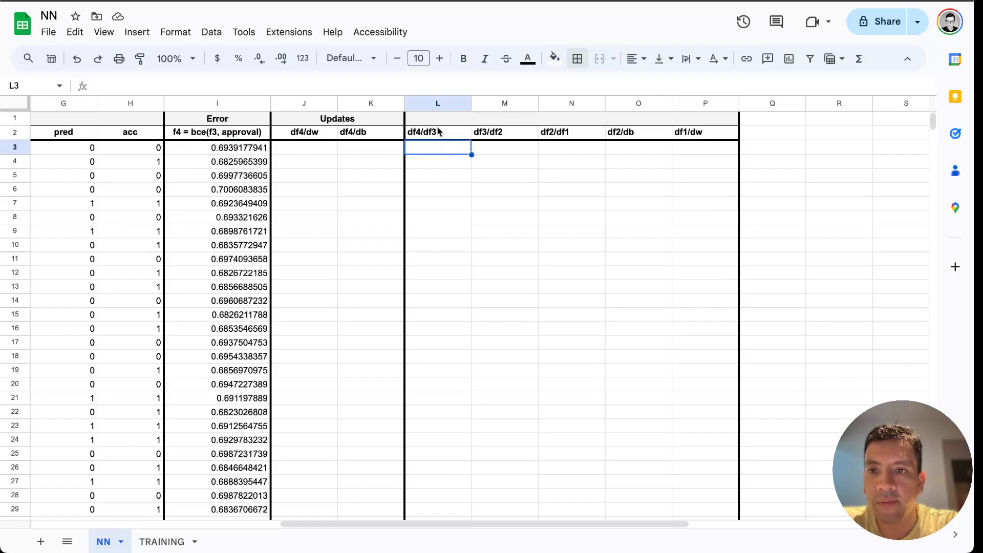
Step: Start a new named function called BCE_DEV
click(438, 132)
click(433, 149)
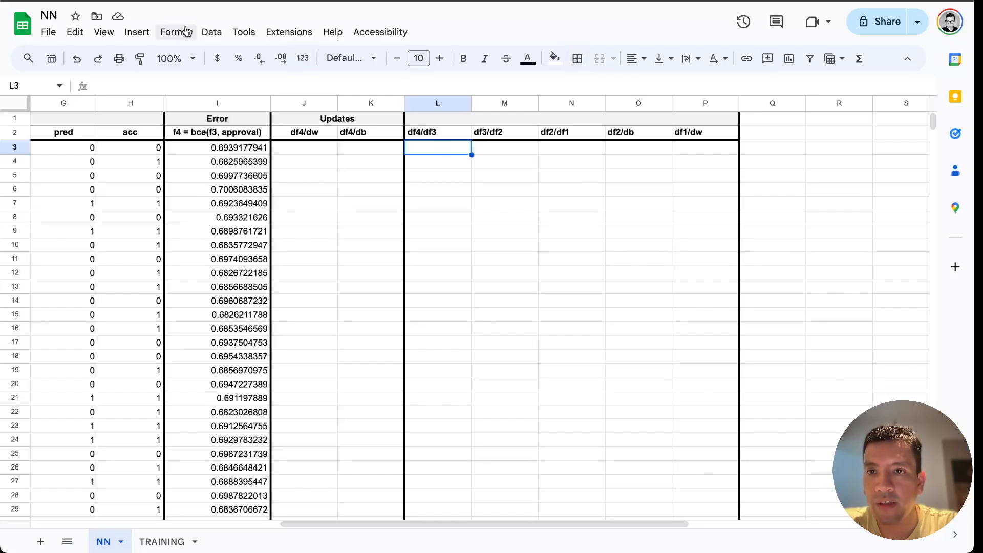
click(149, 33)
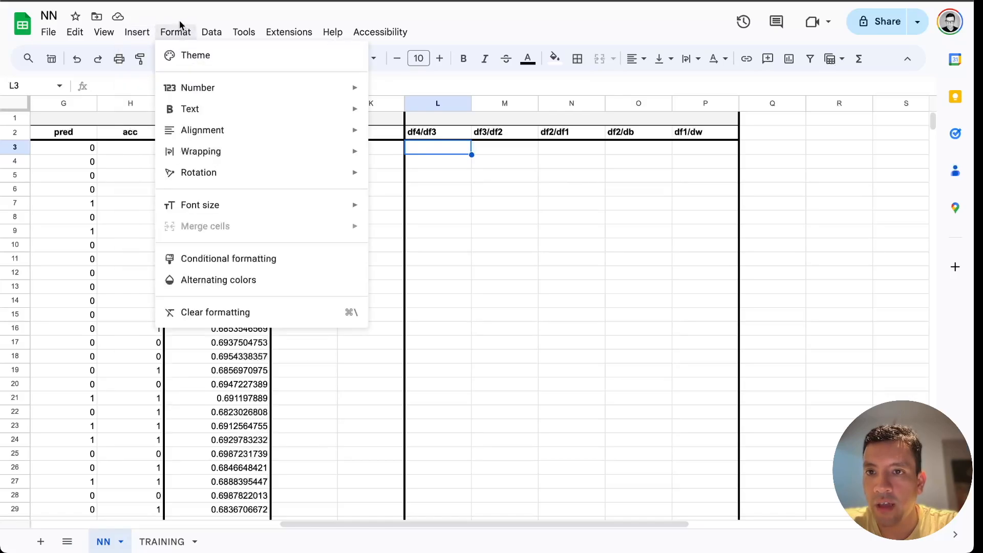
mouse_move(226, 34)
click(259, 226)
click(438, 314)
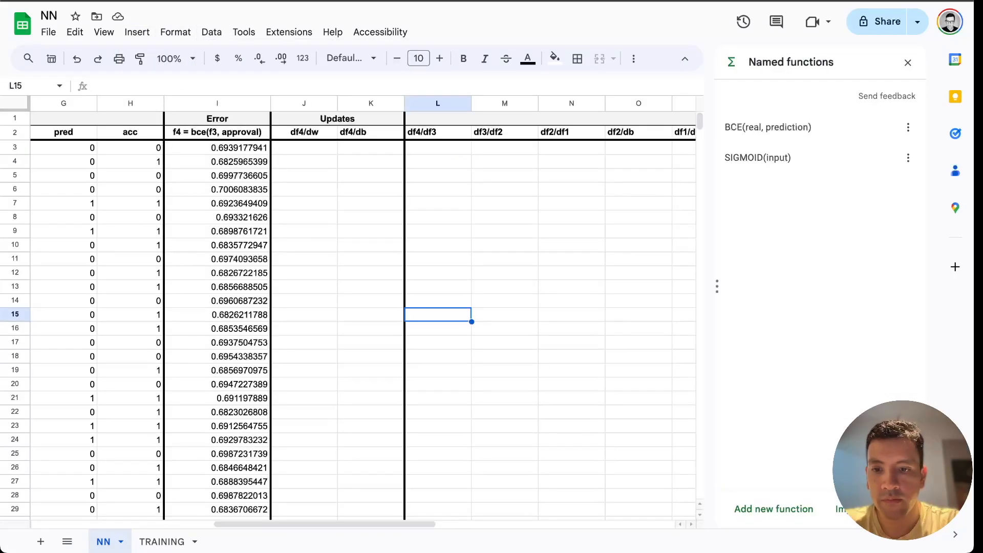
click(786, 510)
text(BCE_DEV)
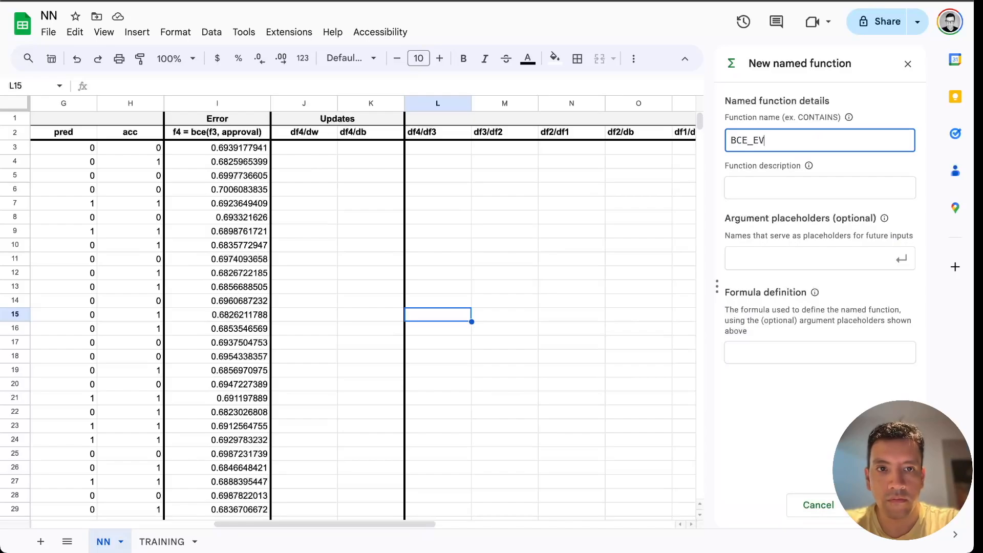
Step: Define BCE_DEV as = -((A1/A2) - (1-A1)/(1-A2)), with A1 replaced by argument real and A2 by prediction, and save the function
click(806, 351)
text(= -((A1/A2) - (1-A1)/(1-A2)))
click(739, 395)
text(real)
key(Return)
click(736, 422)
text(prediction)
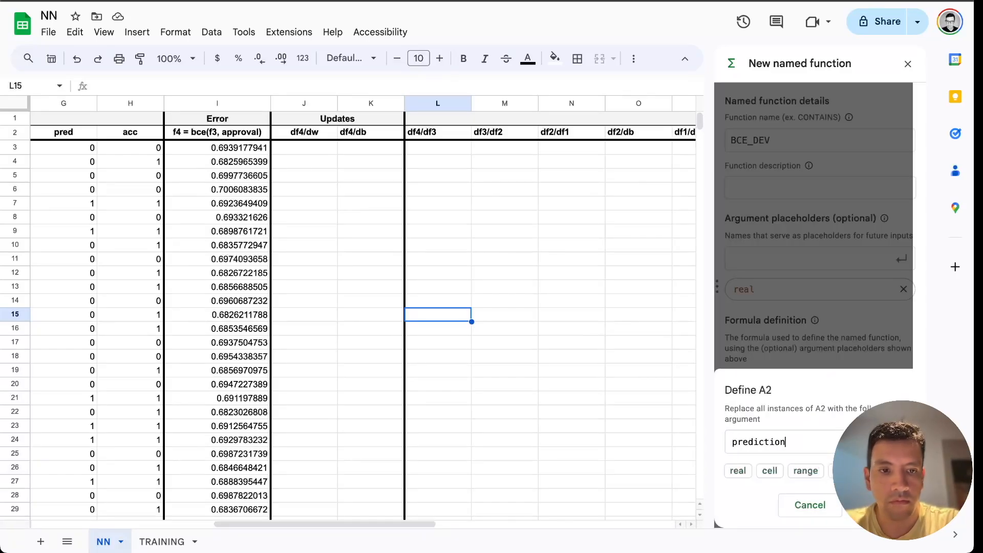
key(Return)
click(889, 505)
click(889, 505)
click(908, 64)
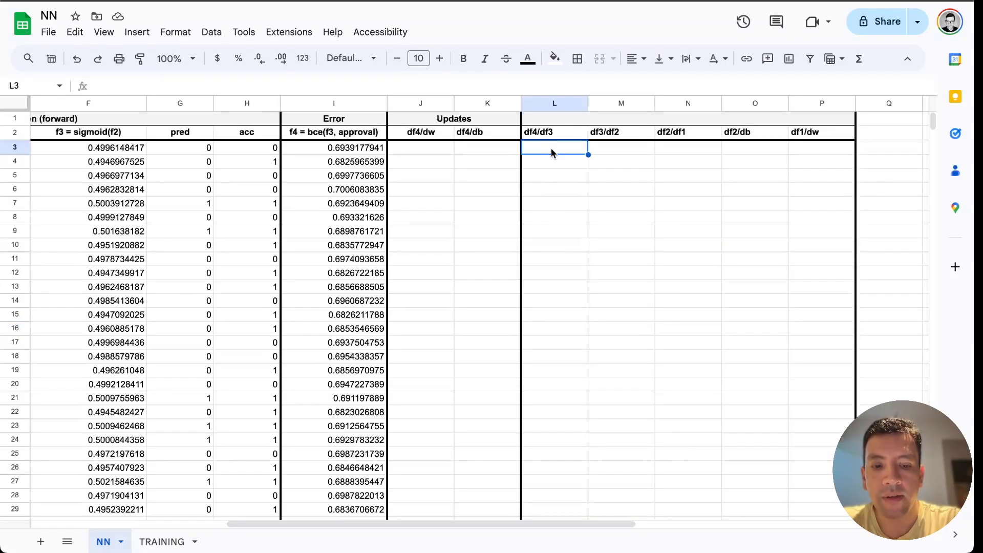
Step: Begin a formula with the BCE_DEV function in cell L3, under the df4/df3 header
text(=)
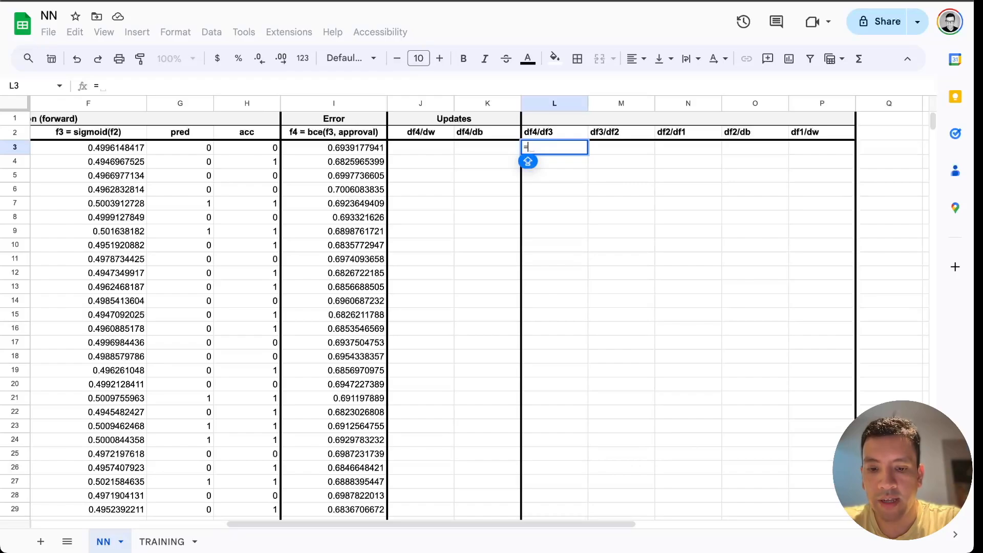
text(BCE)
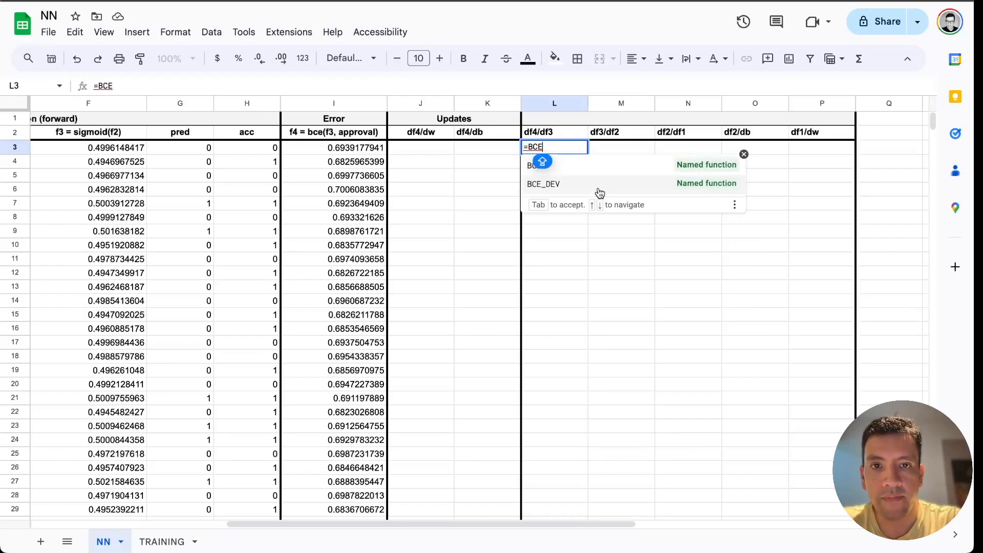
click(598, 187)
scroll(475, 182, left, 3)
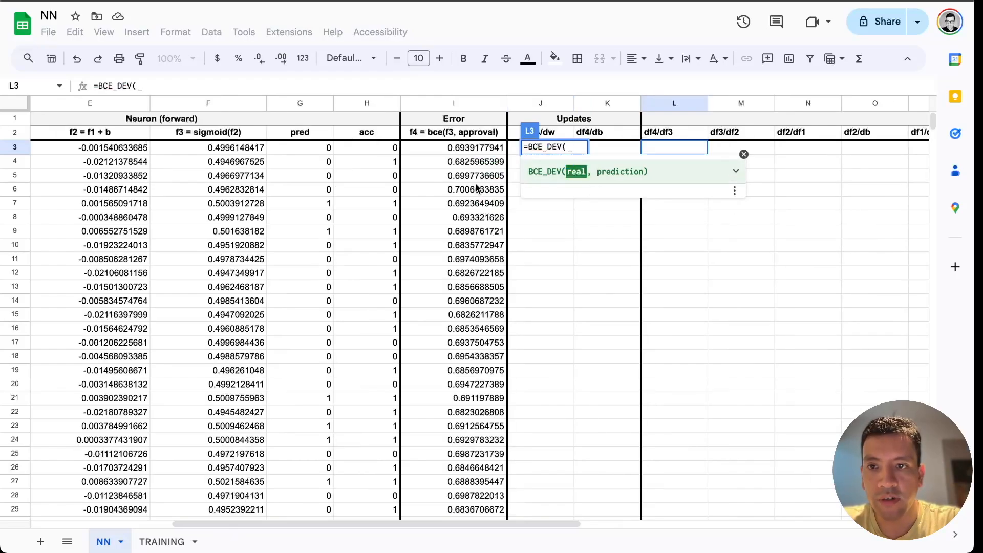
scroll(476, 183, left, 3)
click(149, 148)
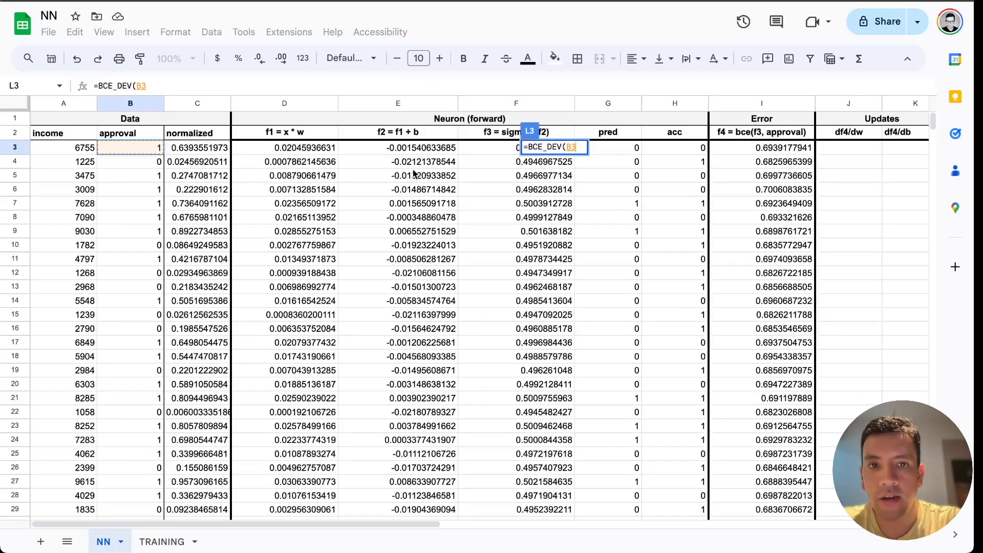
scroll(412, 168, right, 5)
scroll(413, 168, left, 2)
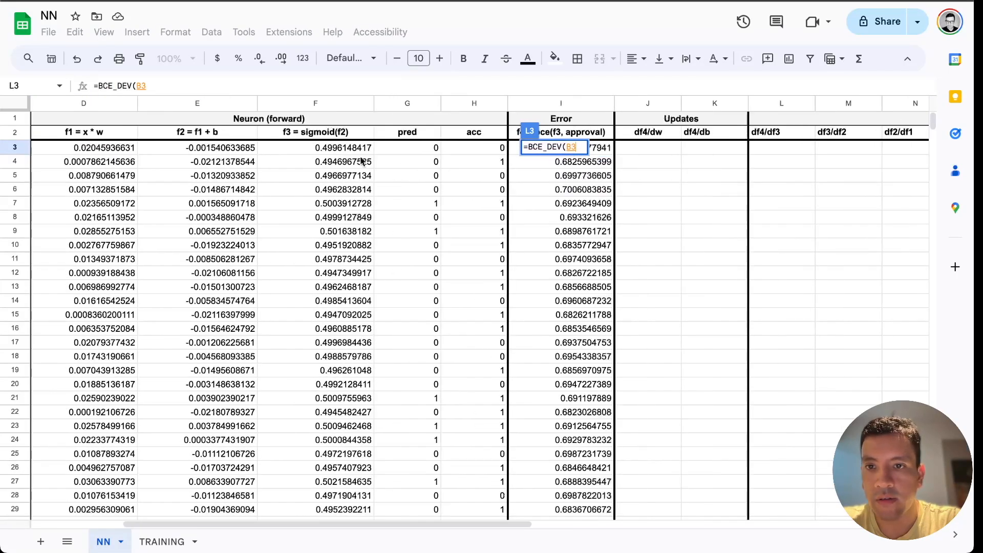
click(344, 148)
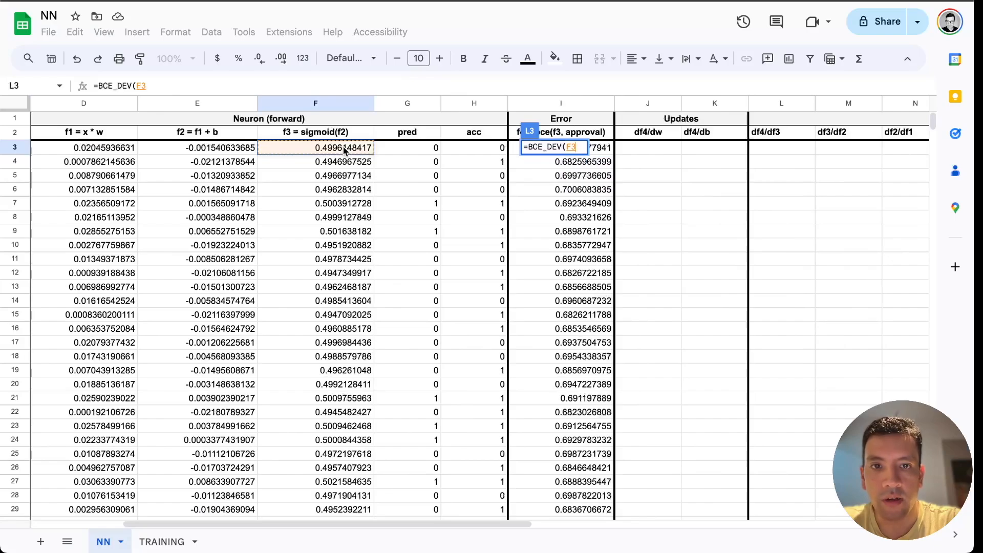
scroll(343, 147, left, 3)
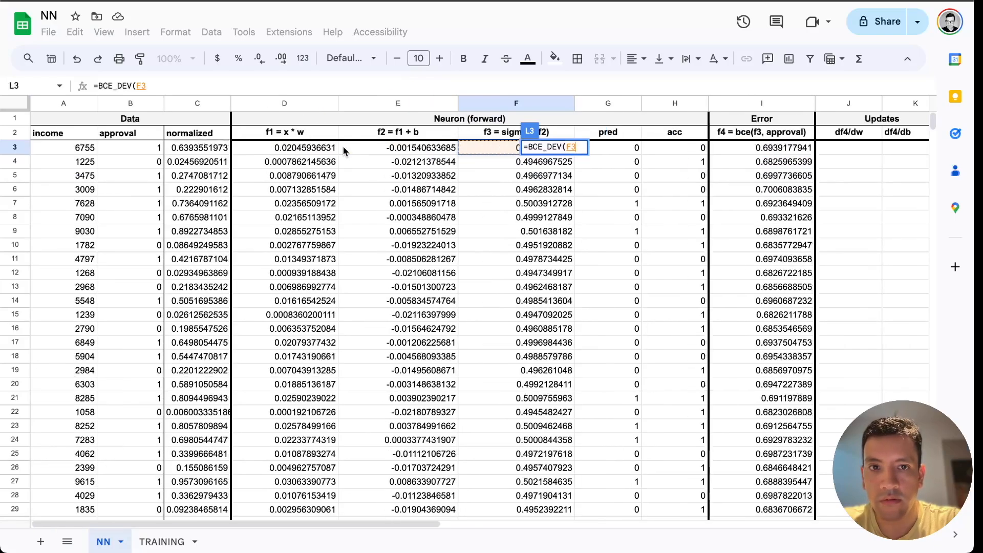
Step: Complete the L3 formula as =BCE_DEV(B3,F3) and autofill it down the df4/df3 column
click(149, 149)
text(,)
click(484, 149)
text())
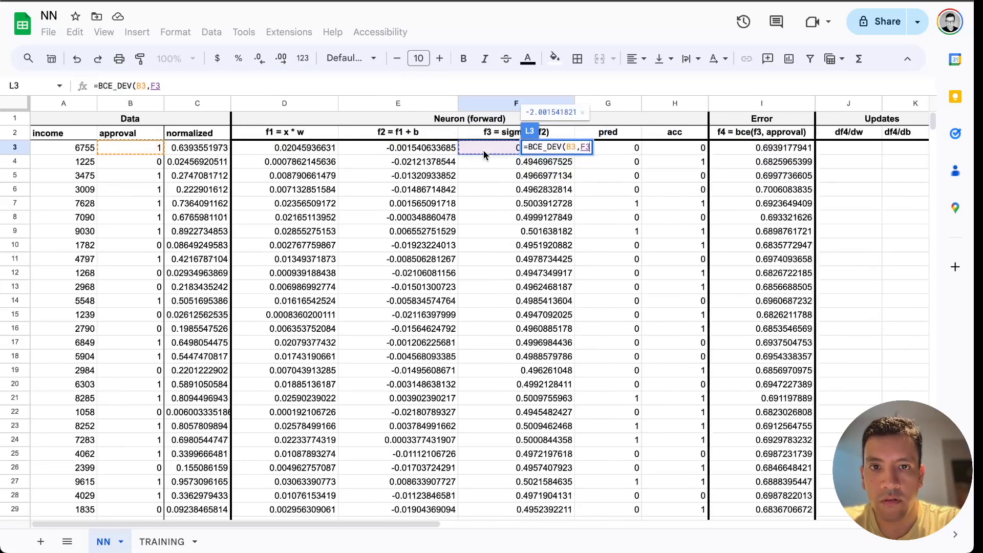
scroll(483, 150, right, 5)
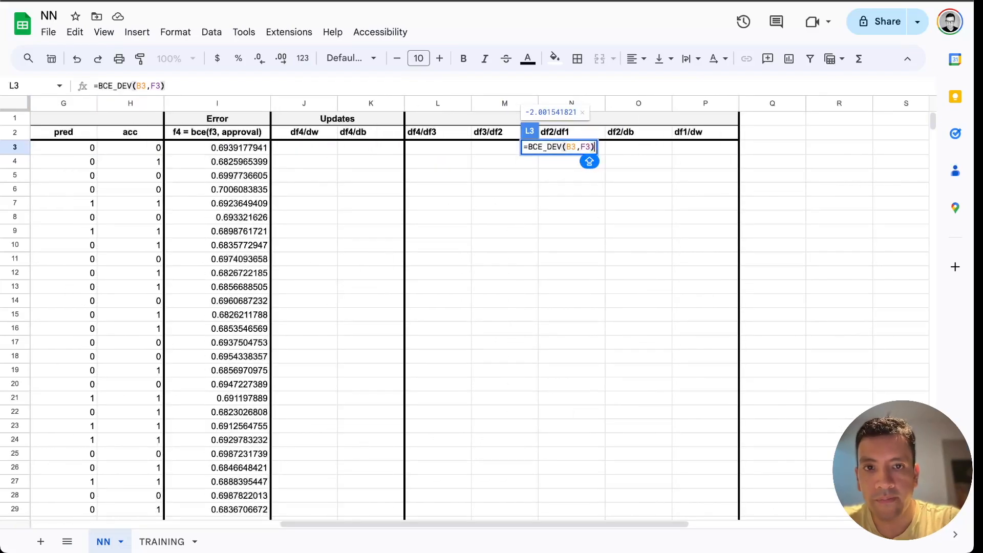
key(Return)
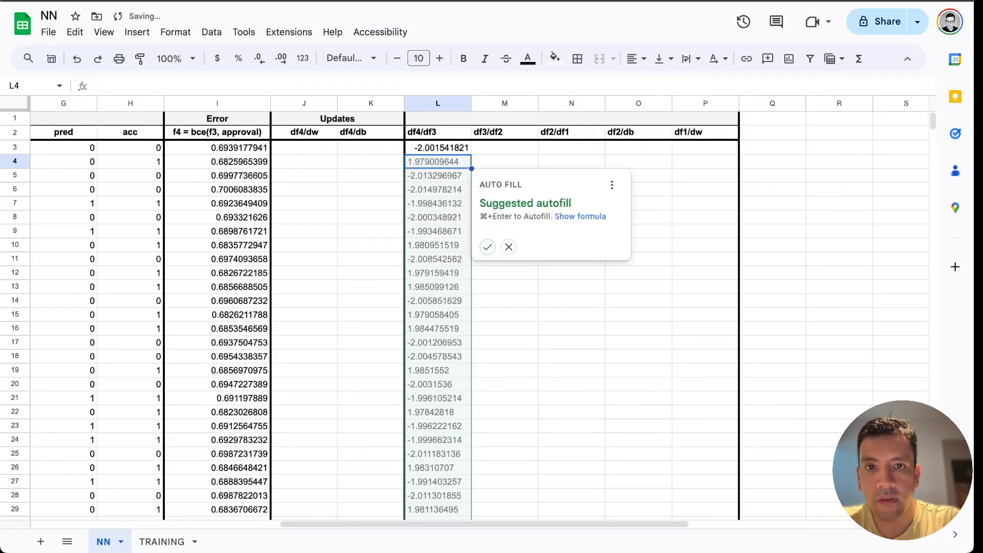
click(487, 248)
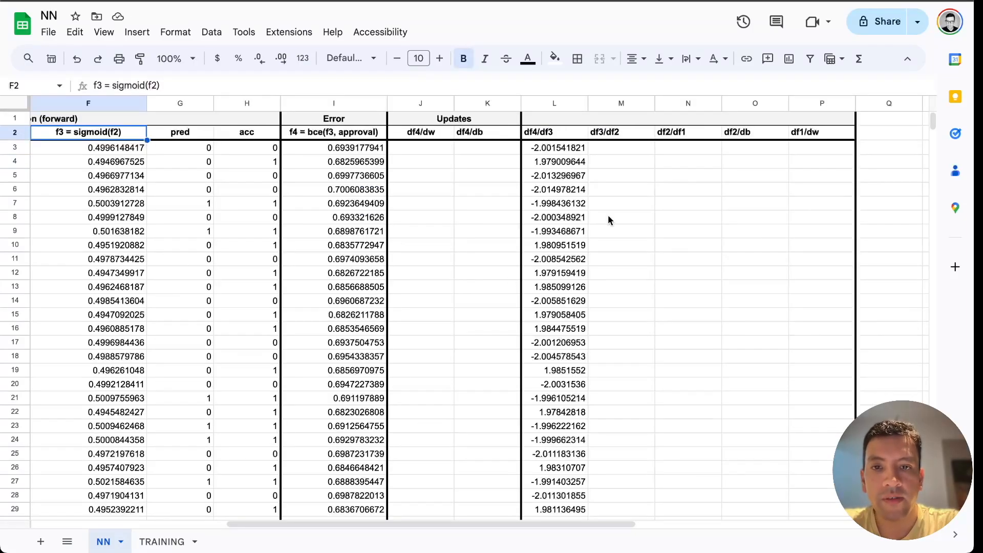
Step: Create a named function SIGMOID_DERIV with the formula = A1 * (1 - A1), replacing A1 with the argument input
click(619, 149)
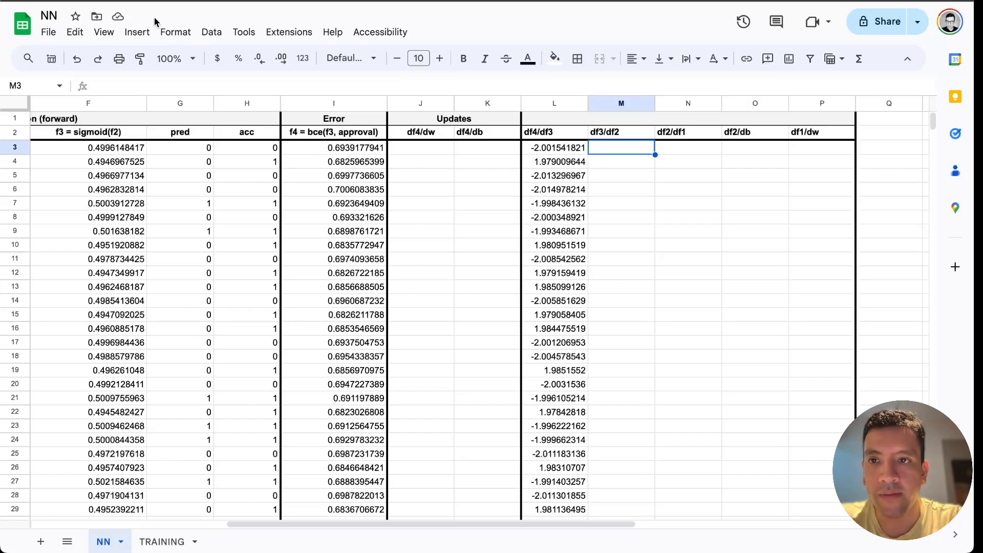
text(SIGMOID_DE)
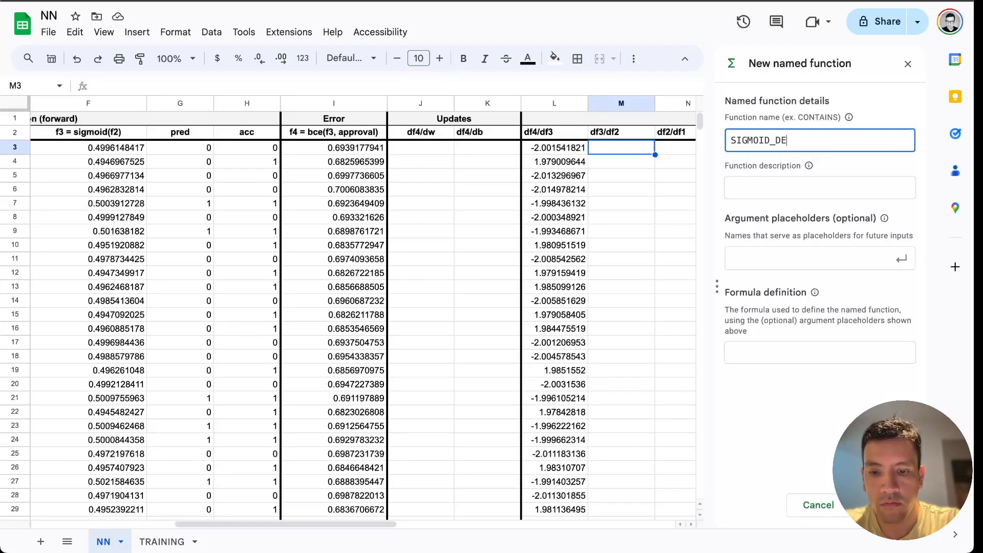
text(RIV)
click(840, 352)
text(= A1 * (1 - A1))
click(739, 396)
text(input)
key(Return)
click(881, 505)
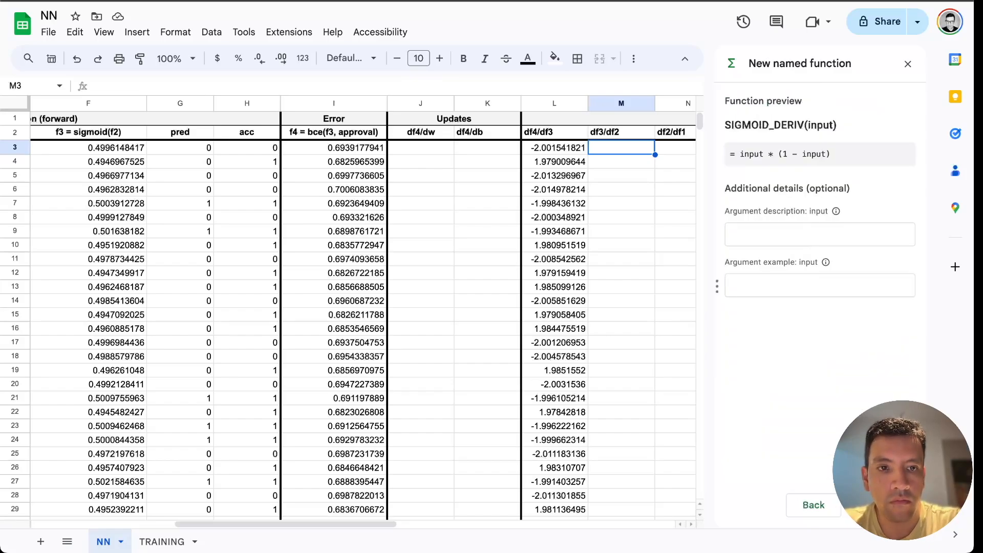
click(881, 505)
click(908, 64)
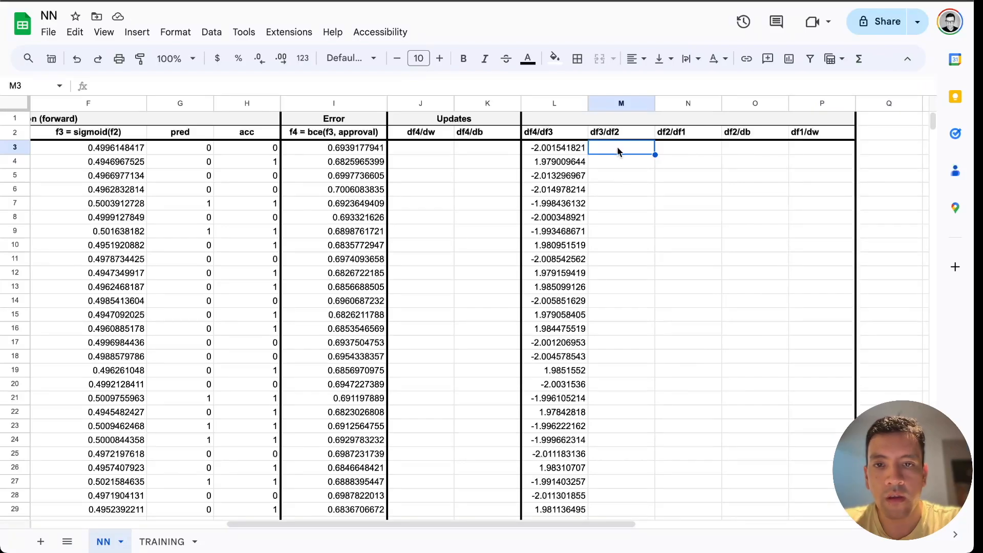
Step: Enter =SIGMOID_DERIV(E3) in cell M3 and autofill it down the df3/df2 column
text(=)
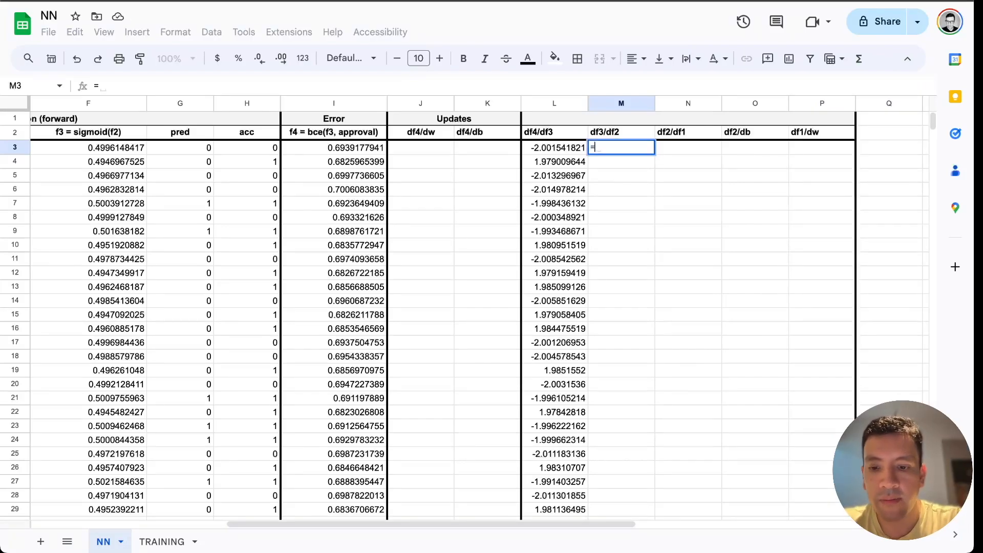
text(sigm)
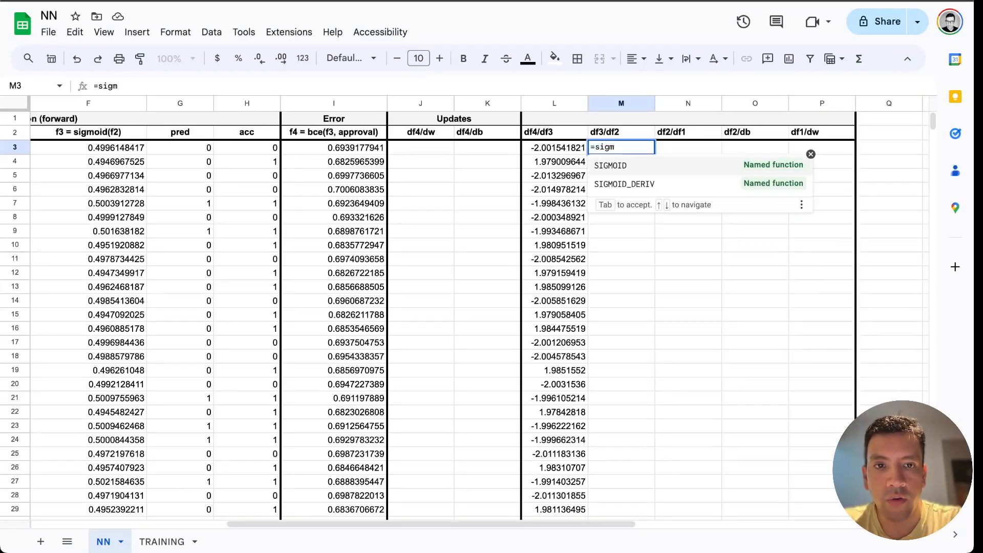
click(639, 183)
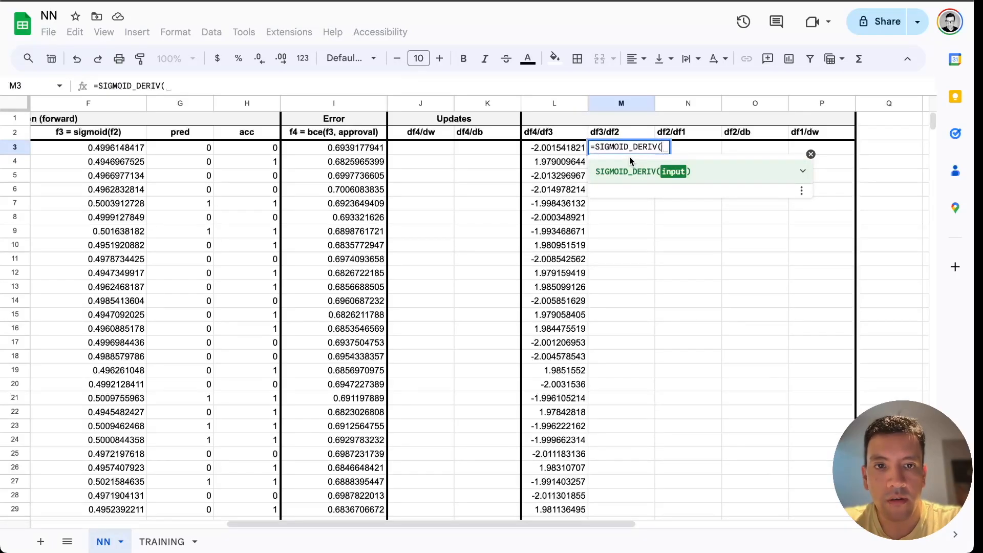
scroll(533, 187, left, 3)
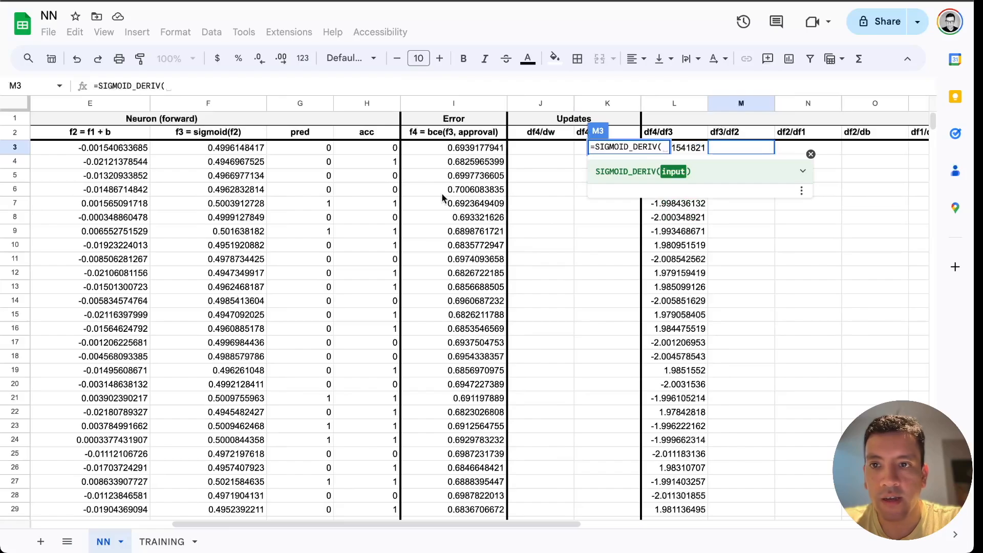
scroll(443, 197, left, 3)
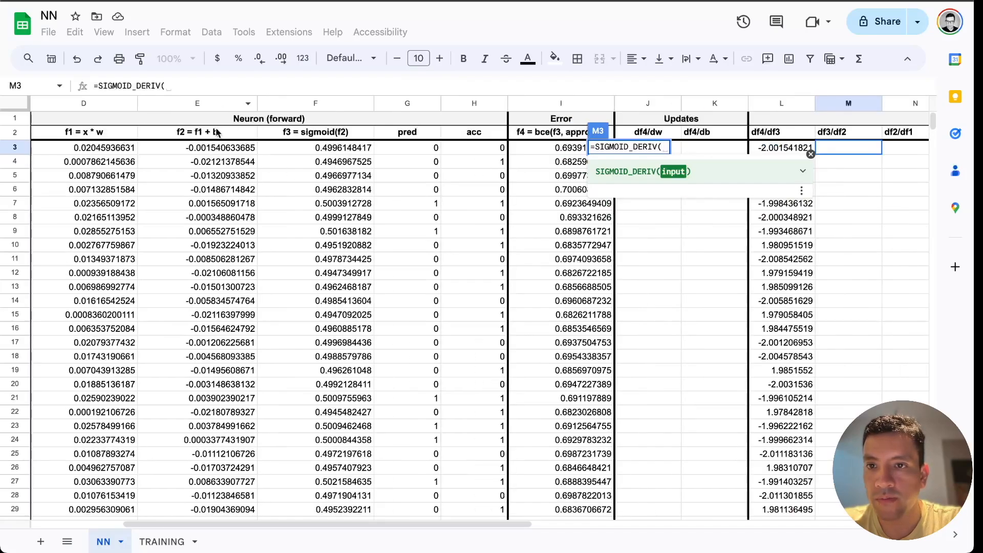
click(213, 153)
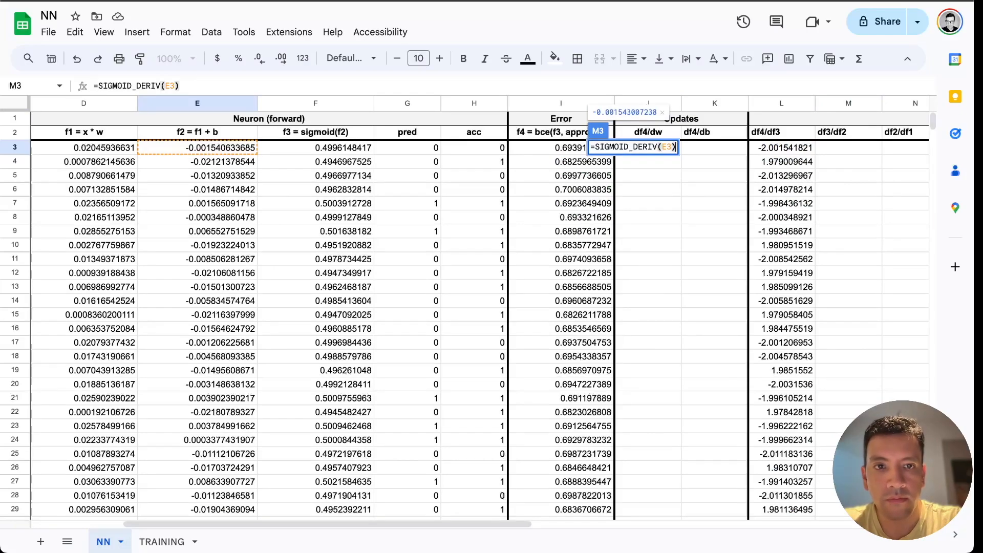
key(Return)
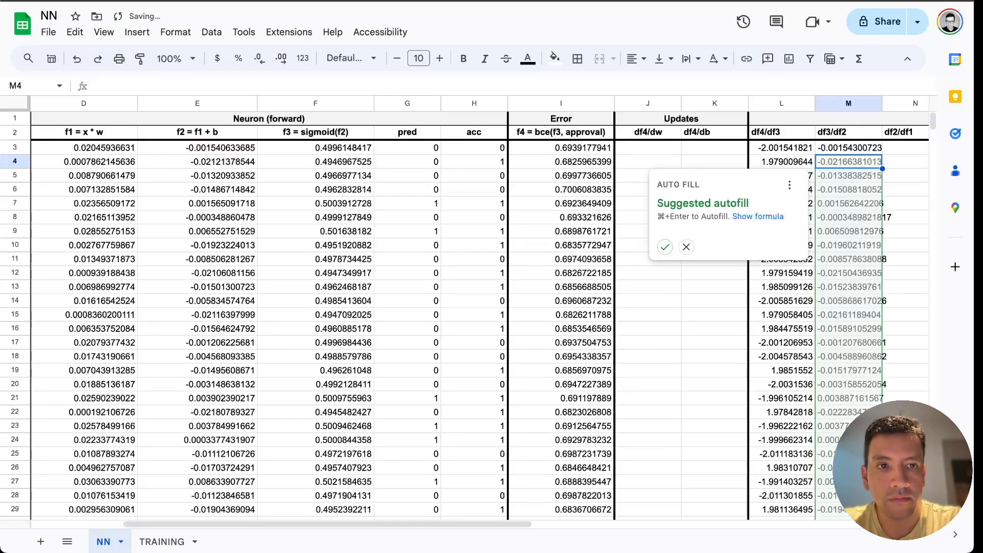
click(665, 246)
Step: Enter 1 in each of the cells N3, N4 and N5 of the df2/df1 column
scroll(685, 287, right, 3)
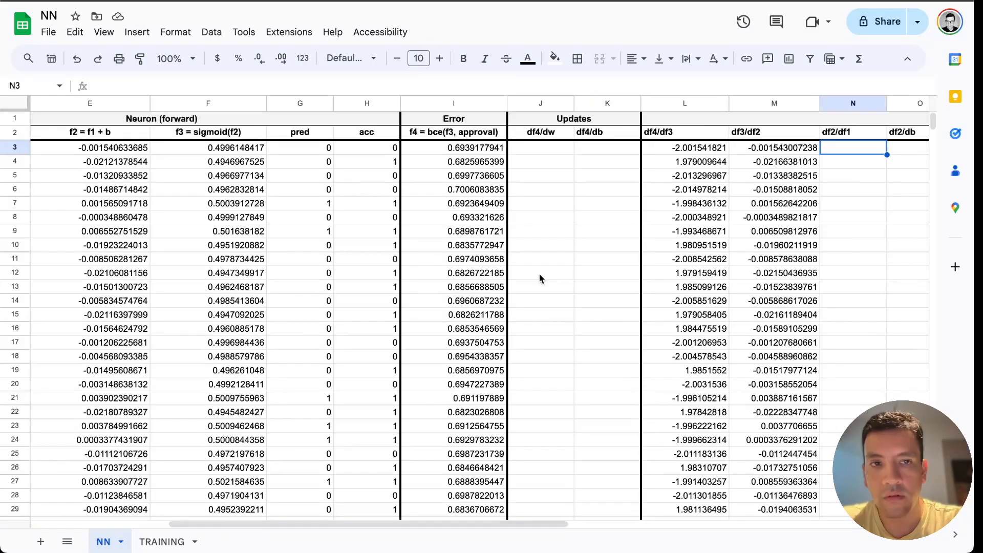
scroll(551, 276, right, 3)
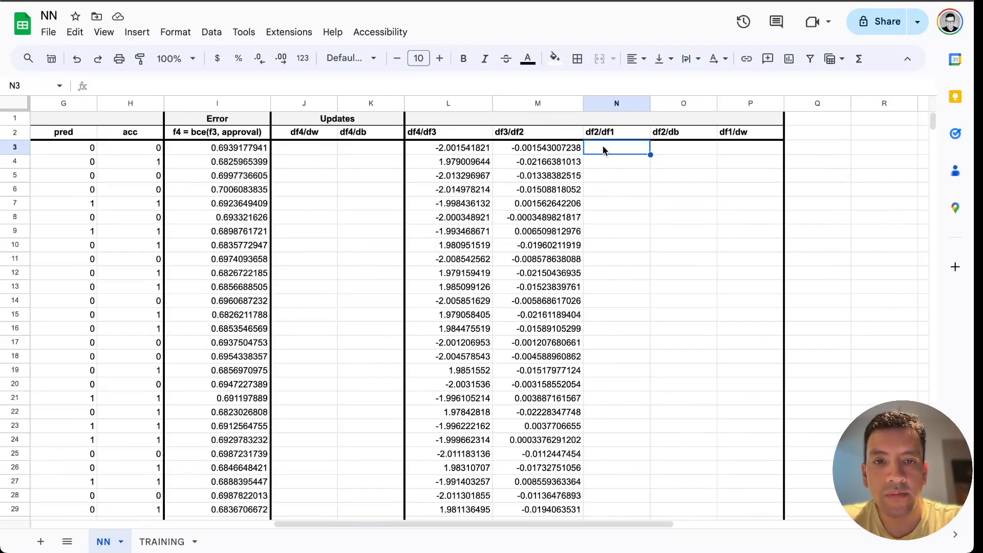
scroll(603, 146, left, 3)
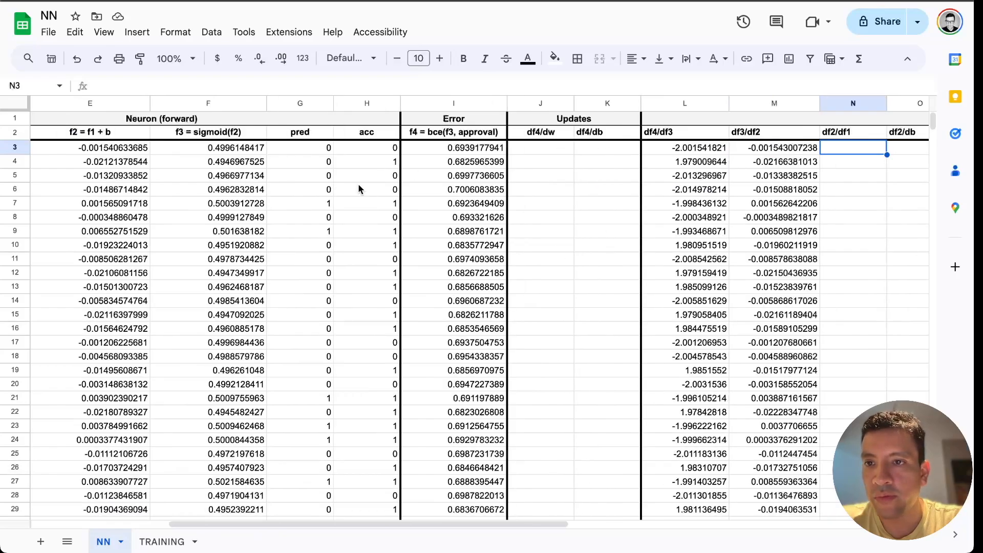
scroll(360, 189, left, 2)
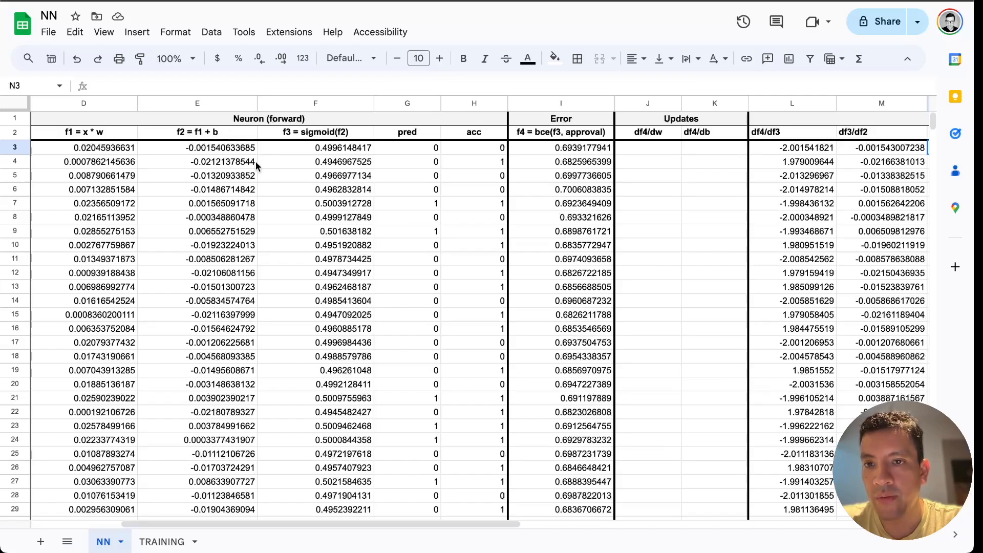
scroll(256, 161, right, 5)
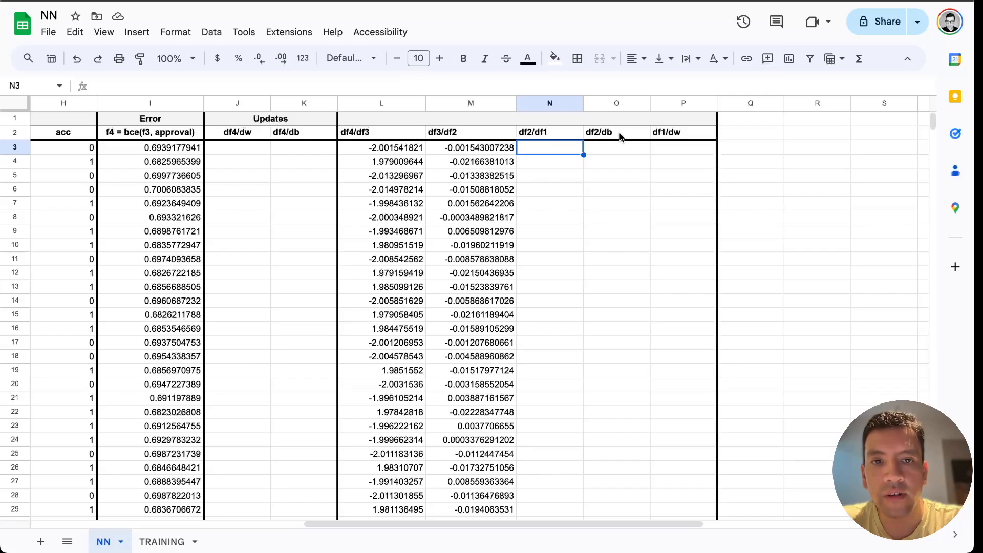
text(1)
key(Return)
text(1)
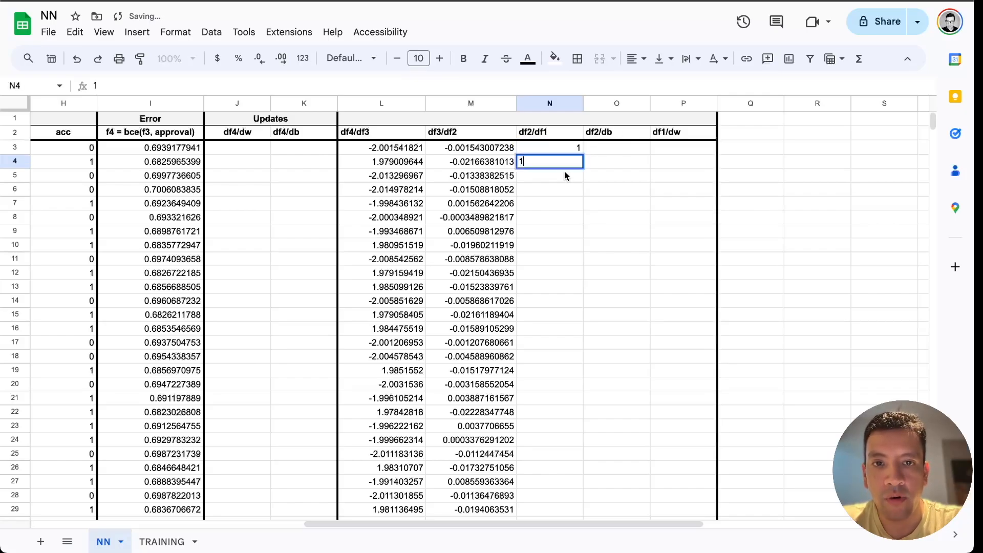
key(Return)
text(1)
key(Return)
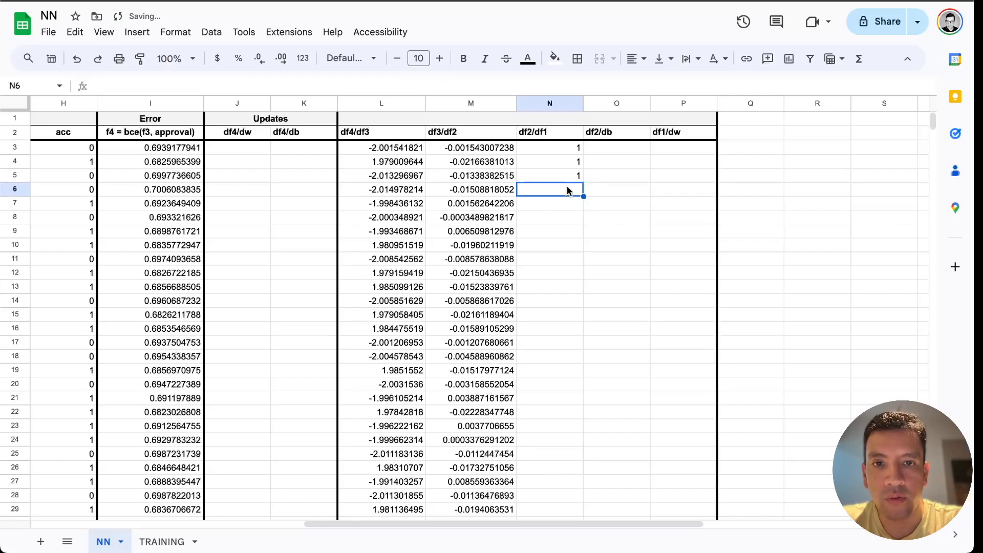
Step: Fill the value 1 down the entire df2/df1 column from N3 to N1002
drag(575, 150, 574, 177)
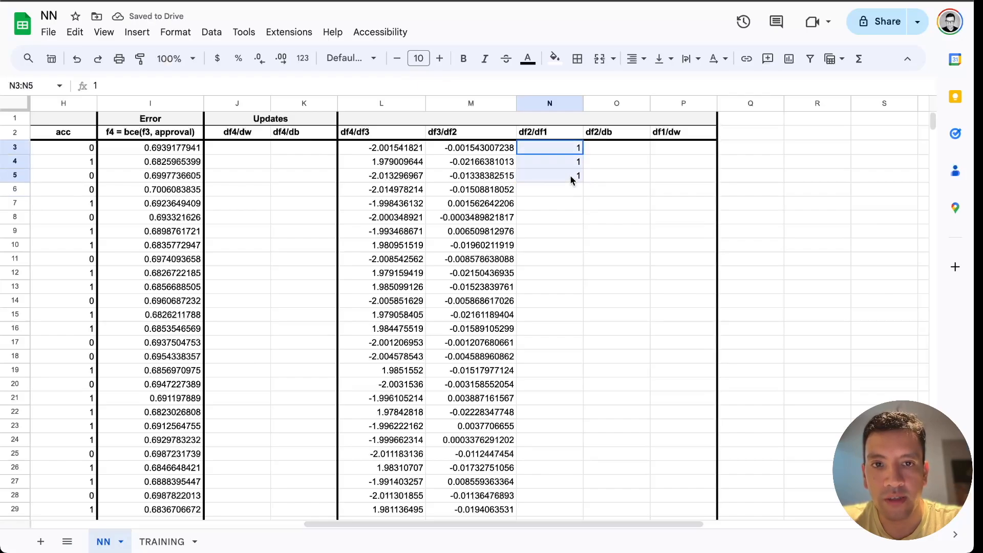
click(562, 105)
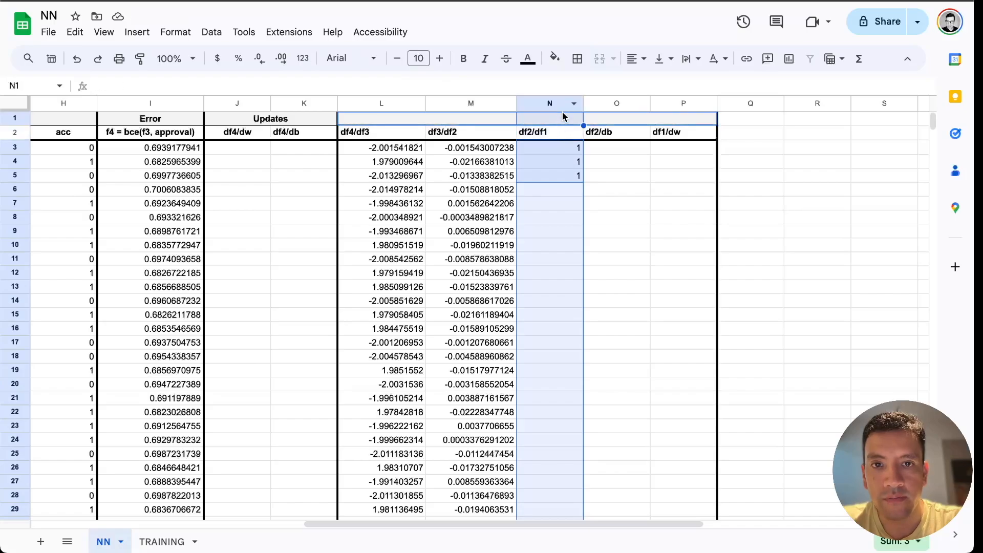
super+click(565, 120)
key(super+d)
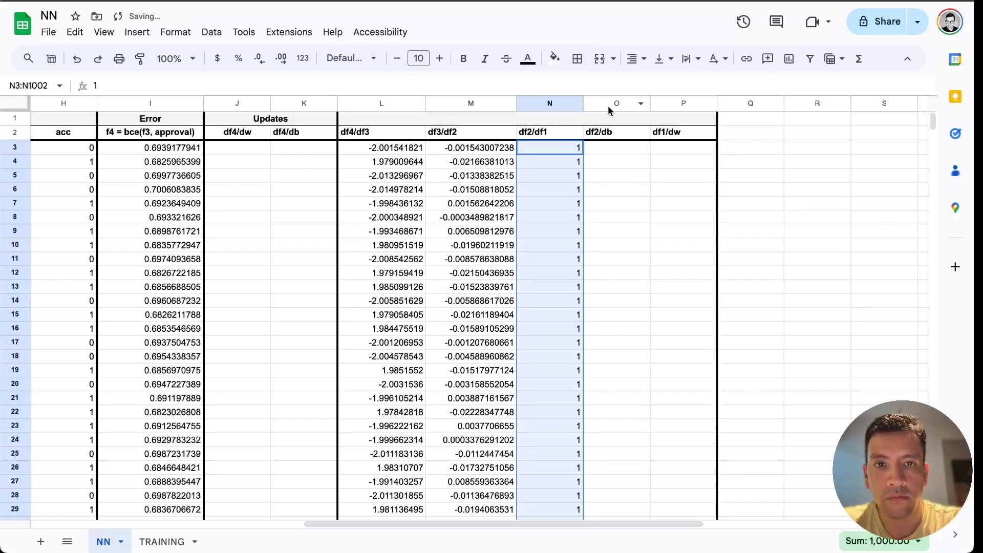
Step: Copy the filled df2/df1 values into the df2/db column starting at cell O3
key(super+c)
click(606, 150)
key(super+v)
click(604, 187)
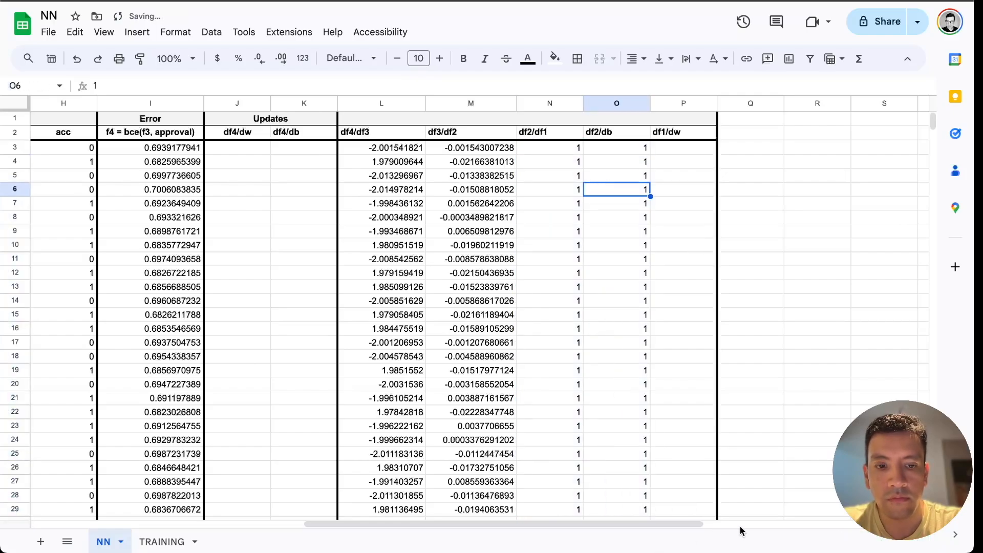
Step: Check the f1 = x * w formula and its normalized input, enter =C3 in P3, and autofill it down the df1/dw column
scroll(677, 272, left, 5)
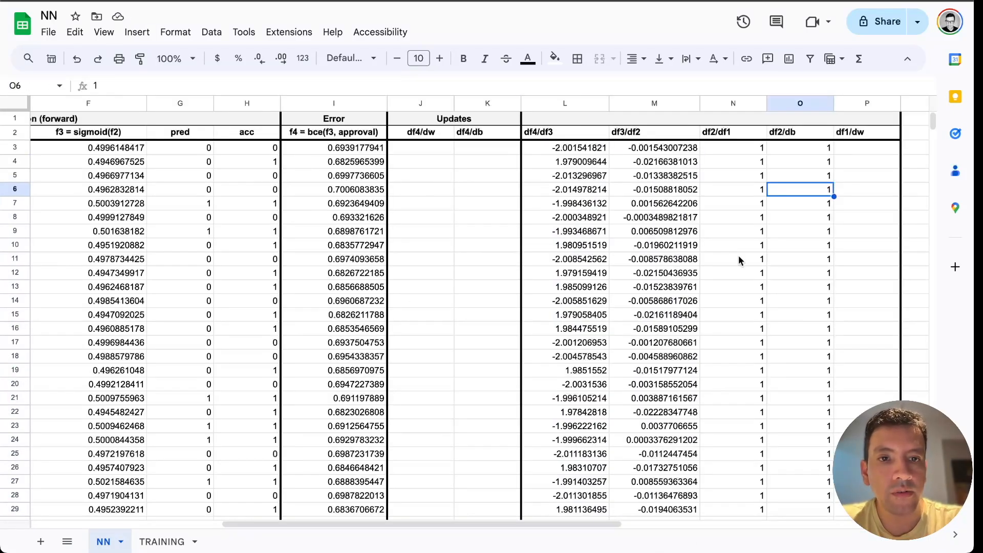
scroll(739, 260, right, 2)
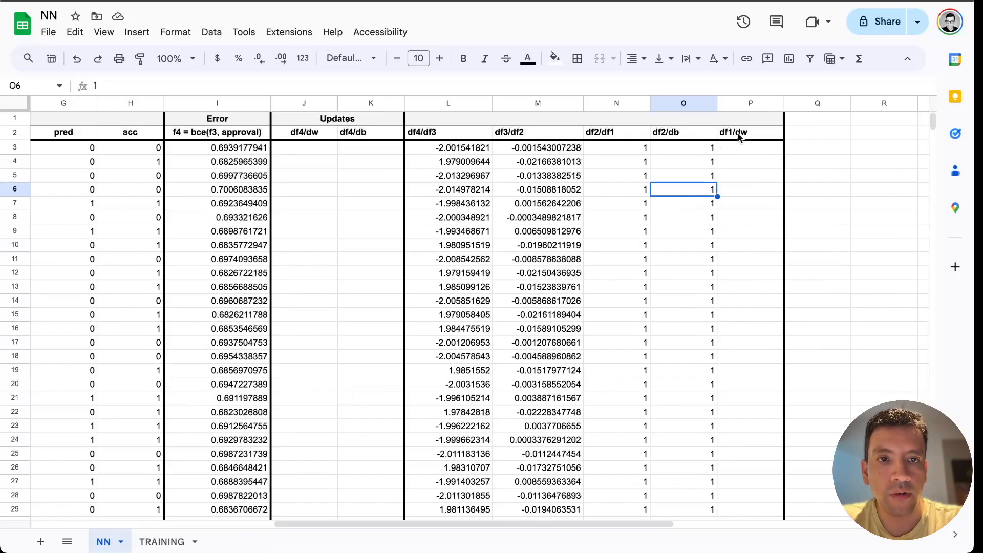
scroll(730, 165, left, 10)
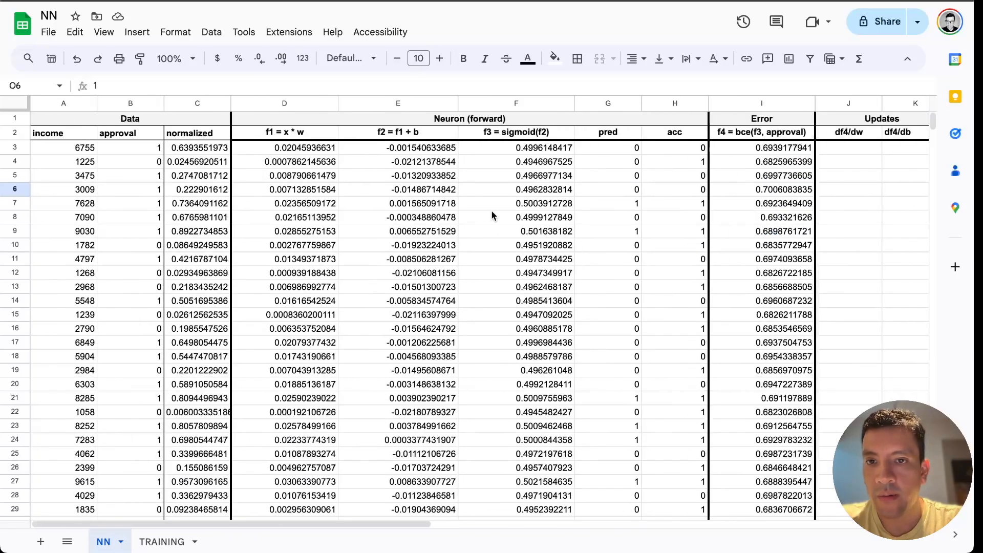
click(293, 136)
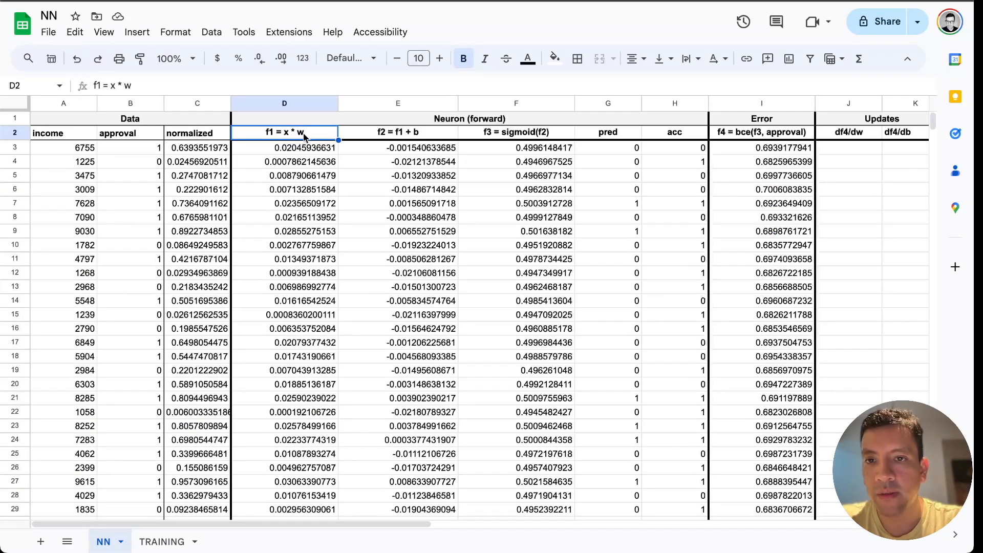
double_click(301, 135)
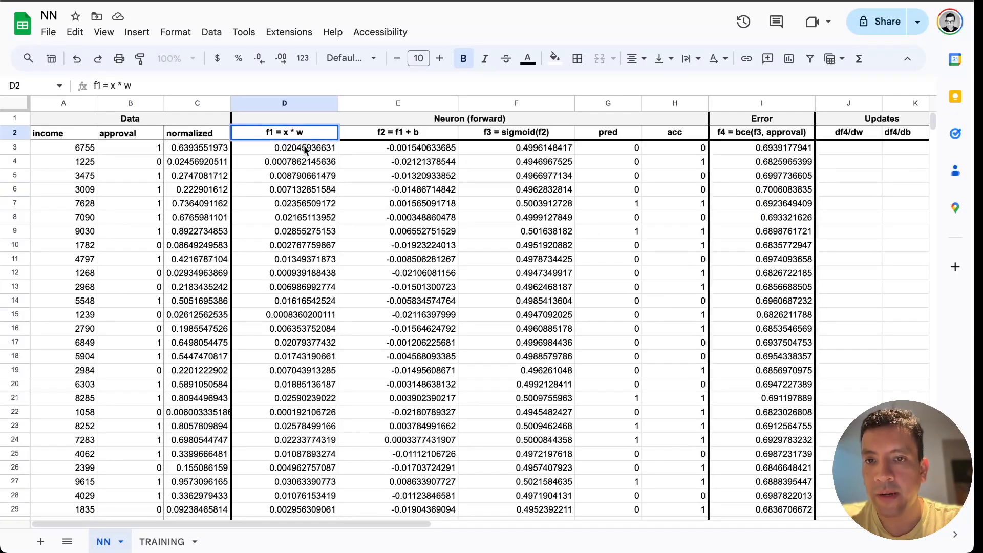
click(303, 146)
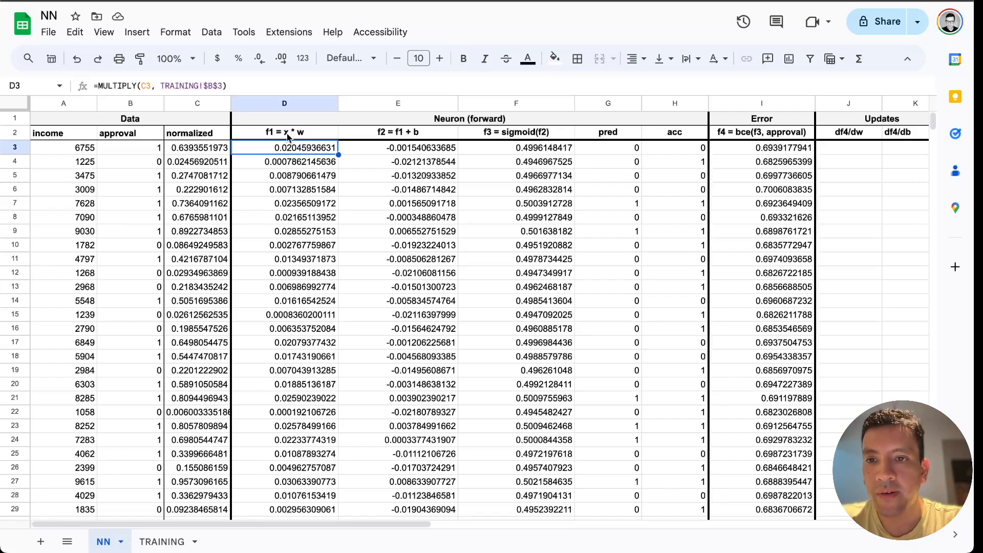
key(Left)
scroll(342, 152, right, 10)
click(701, 150)
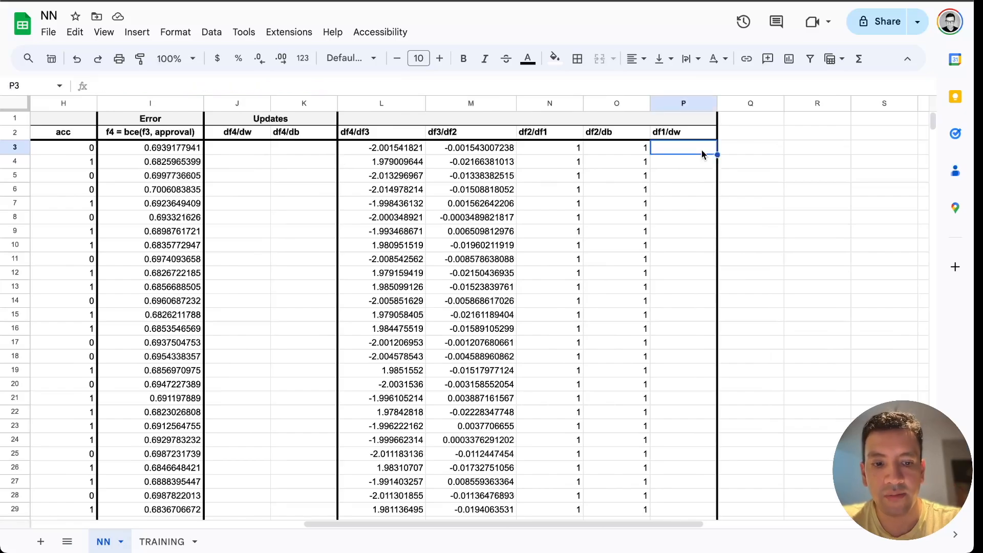
text(=C)
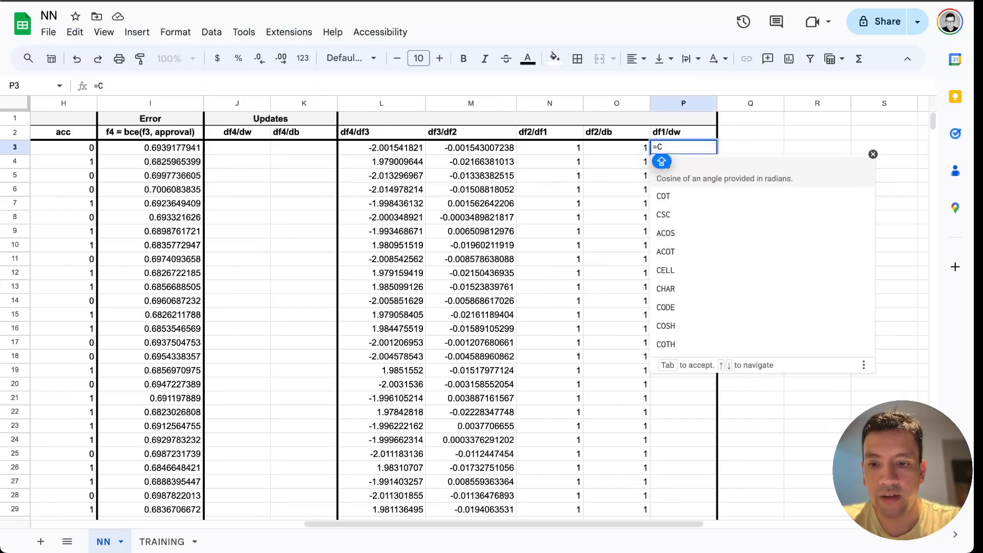
text(3)
key(Return)
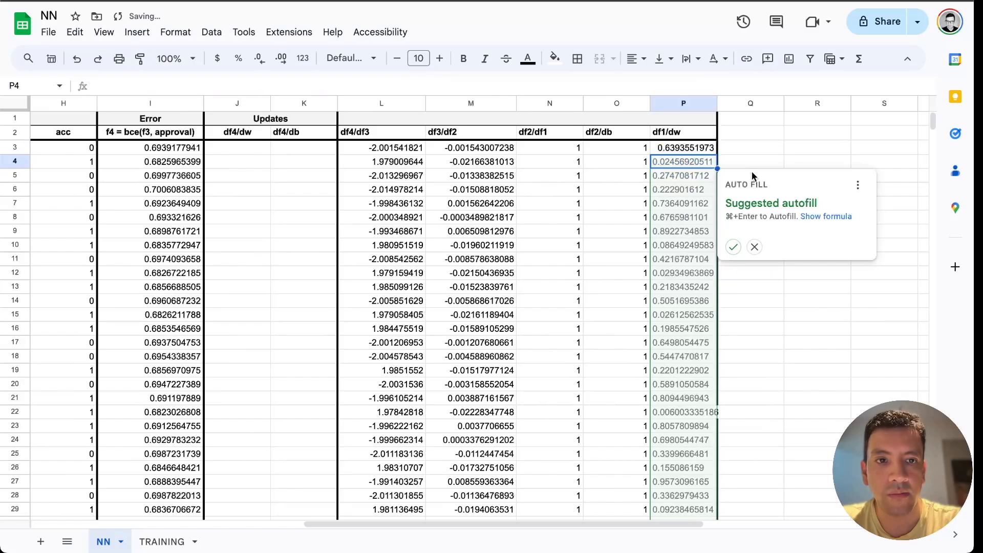
click(734, 247)
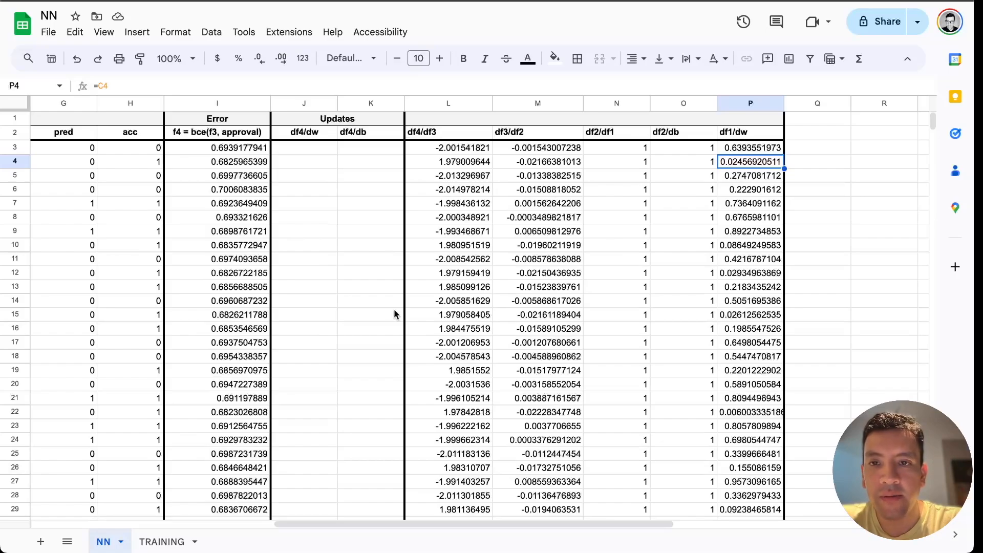
Step: Widen columns J and K, enter =1*L3*M3*N3*P3 in J3, and autofill it down the df4/dw column
drag(406, 102, 437, 102)
drag(337, 103, 370, 104)
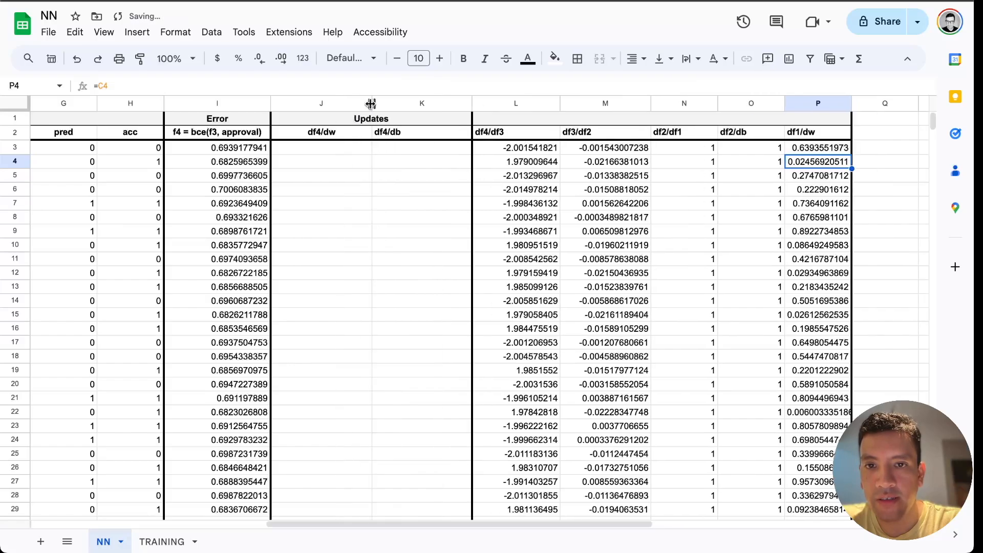
click(331, 152)
text(=1*L3*M3*N3*P3)
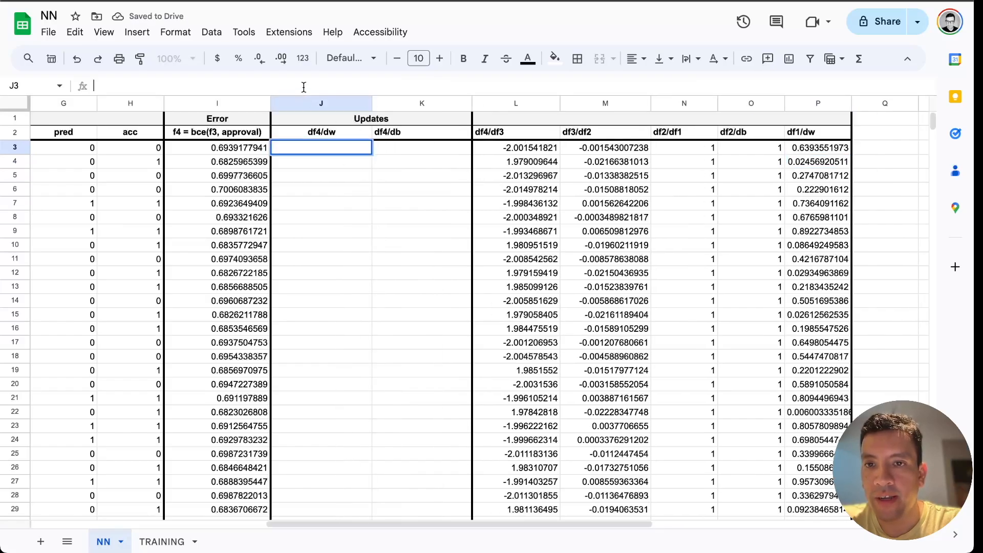
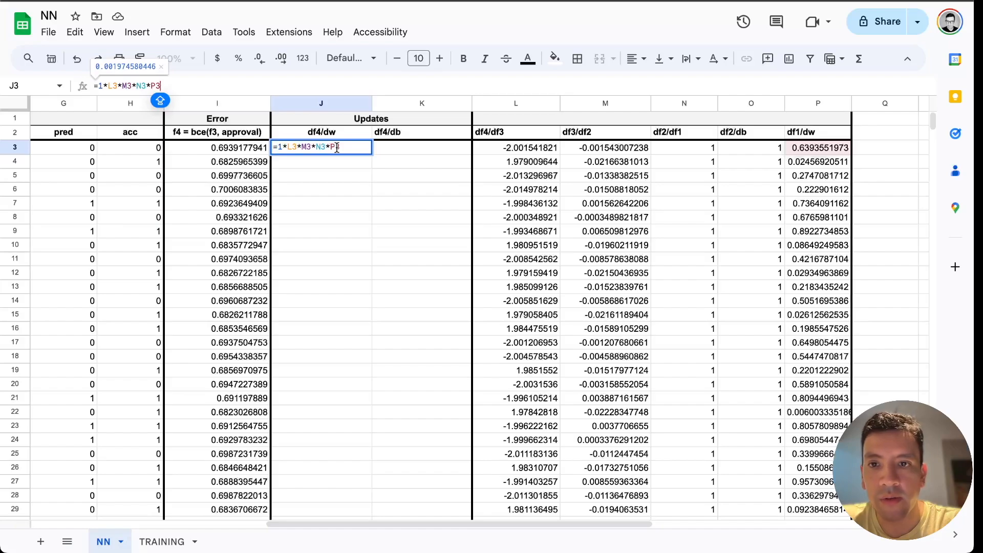
key(Return)
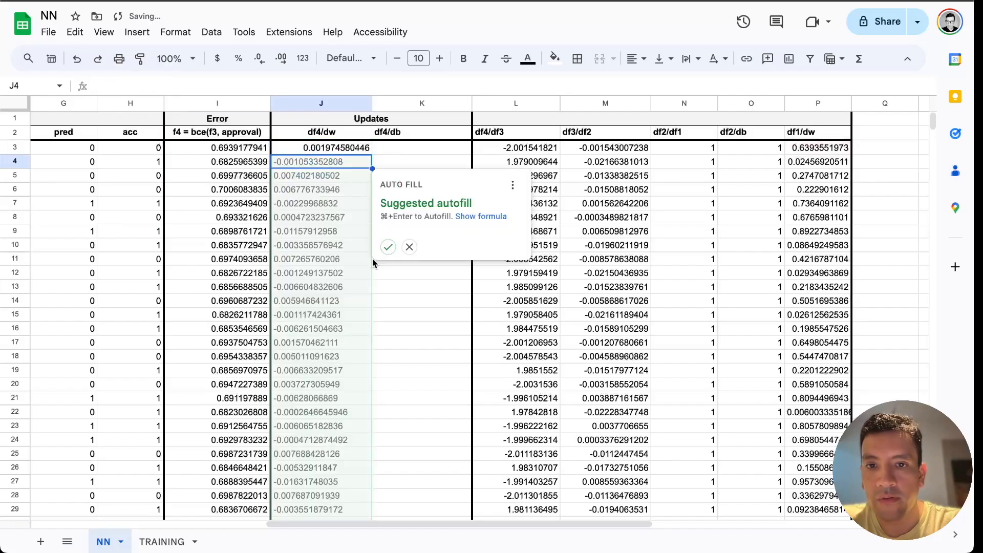
click(388, 247)
Step: Enter =1*L3*M3*O3 in cell K3 and autofill it down the df4/db column
click(401, 146)
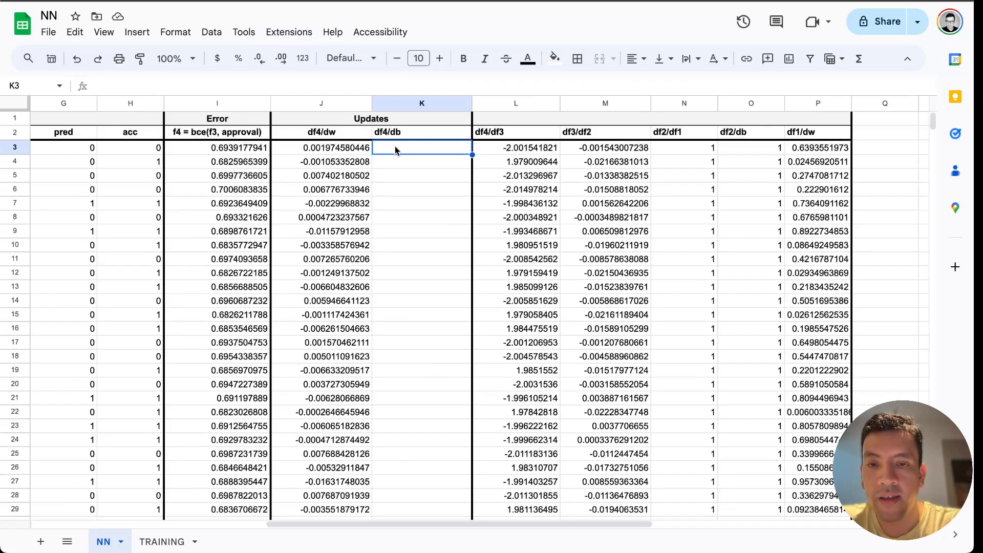
click(358, 82)
text(=1*L3*M3*O3)
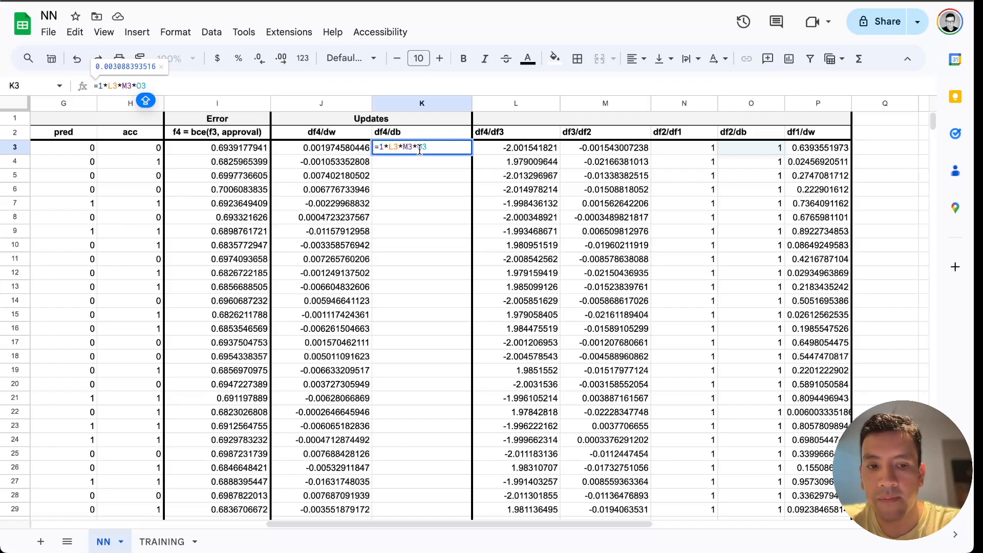
key(Return)
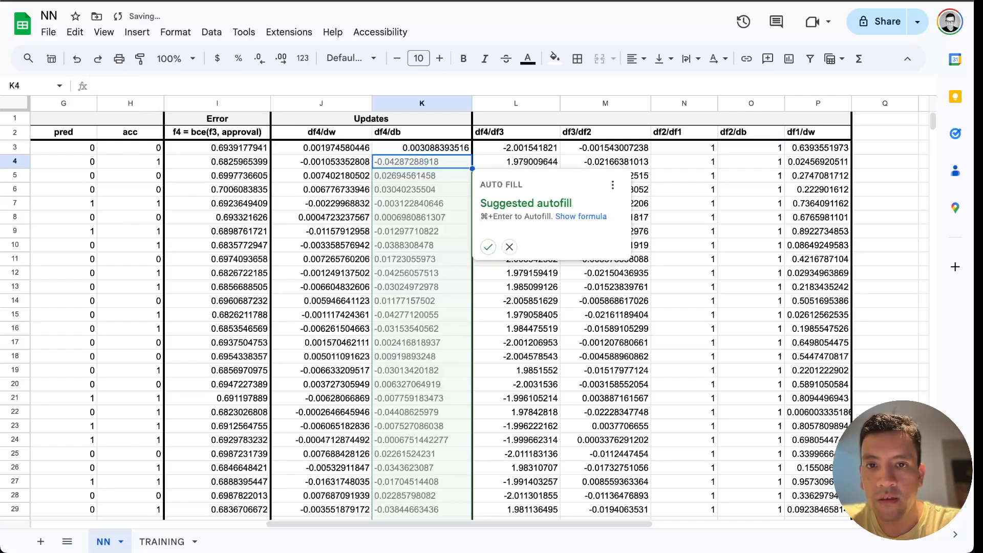
click(489, 248)
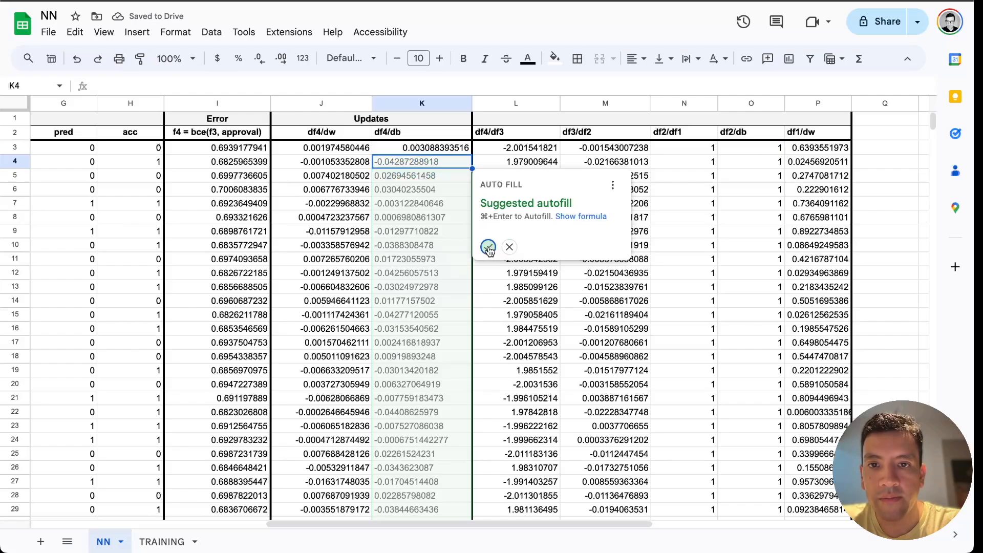
key(Down)
key(Down)
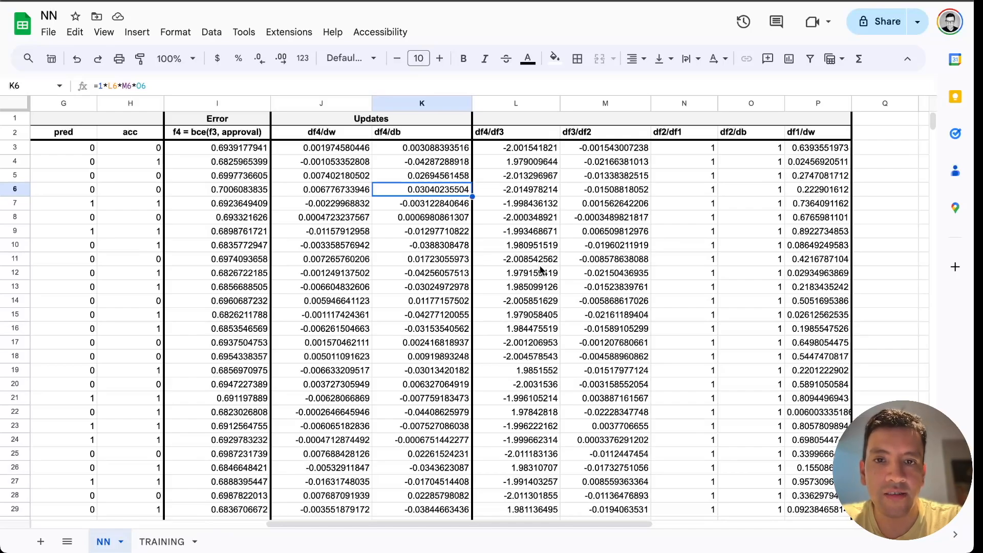
Step: Title the merged header cell L1:P1 above the derivative columns "Backpropagation"
click(654, 122)
text(bAC)
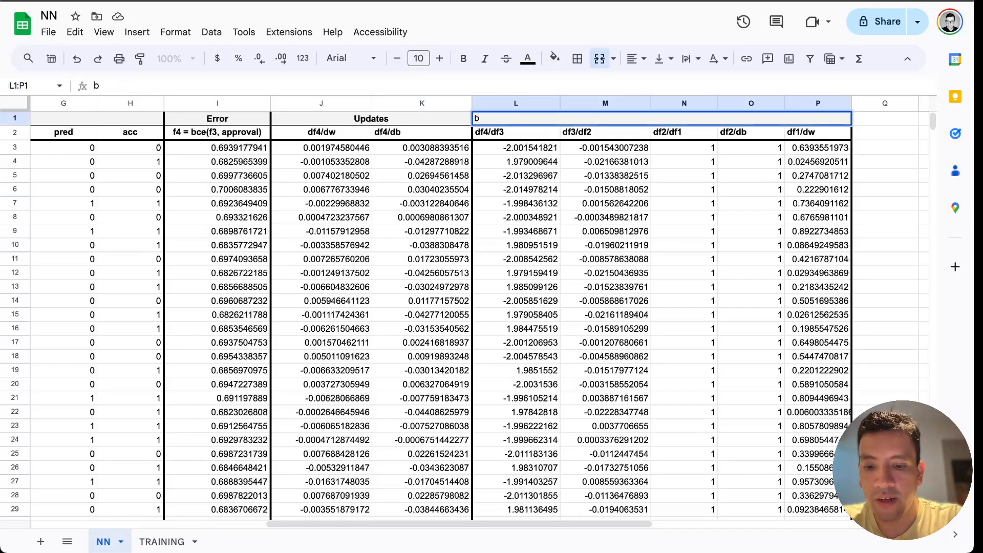
key(BackSpace)
key(BackSpace)
key(BackSpace)
text(Backpropagation)
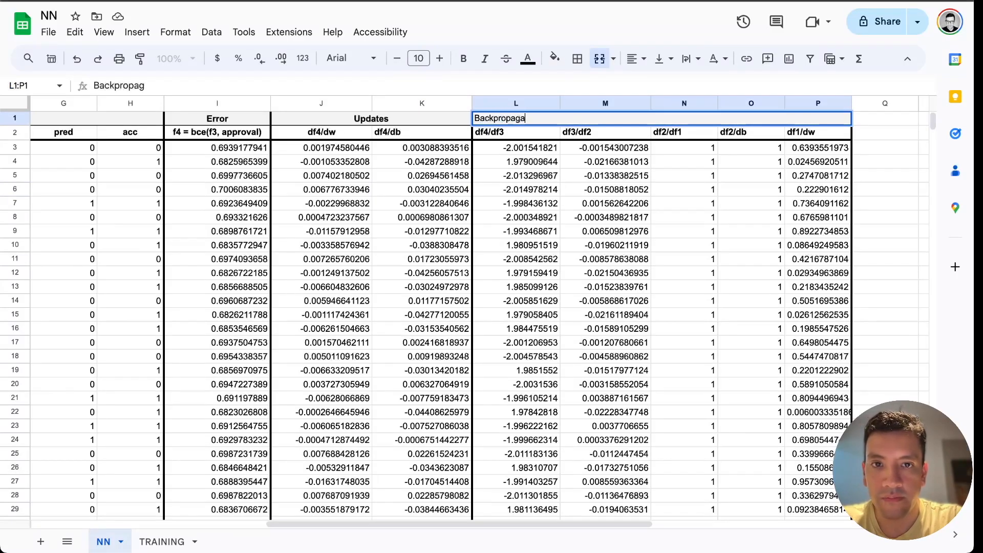
key(Return)
Step: Center the Backpropagation header text and make it bold
click(659, 122)
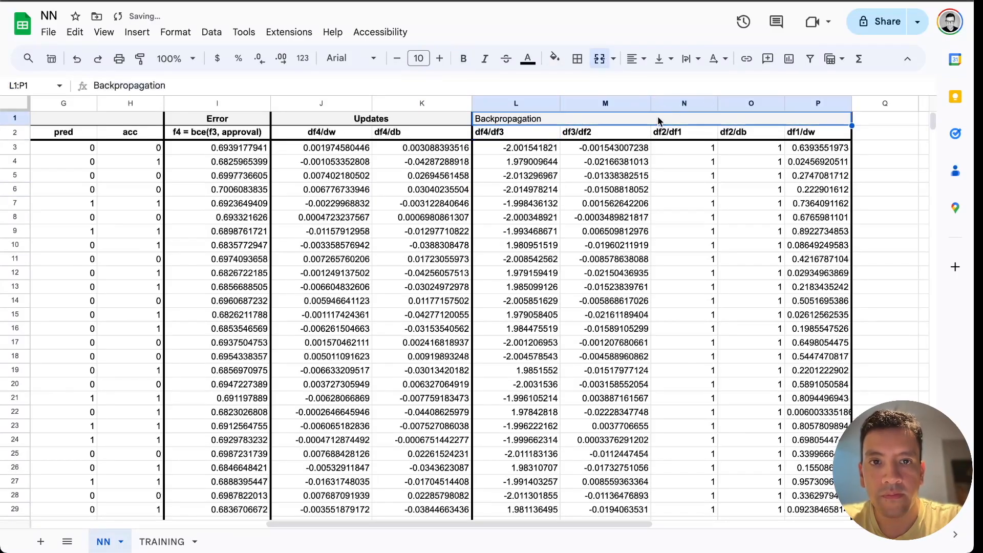
click(637, 58)
click(652, 81)
click(464, 62)
click(552, 136)
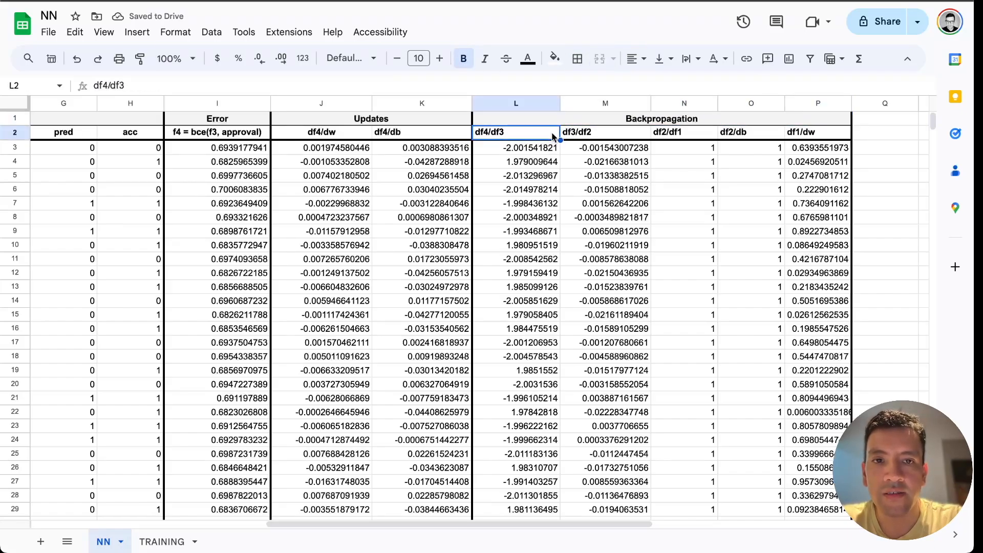
Step: Review the df4/dw and df4/db update columns and the formula in J3
click(351, 134)
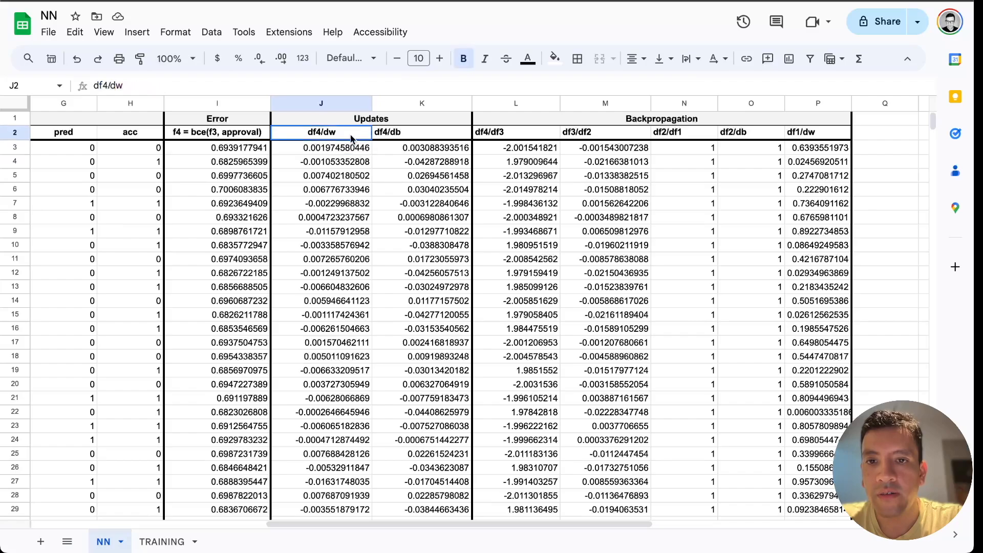
shift+click(407, 135)
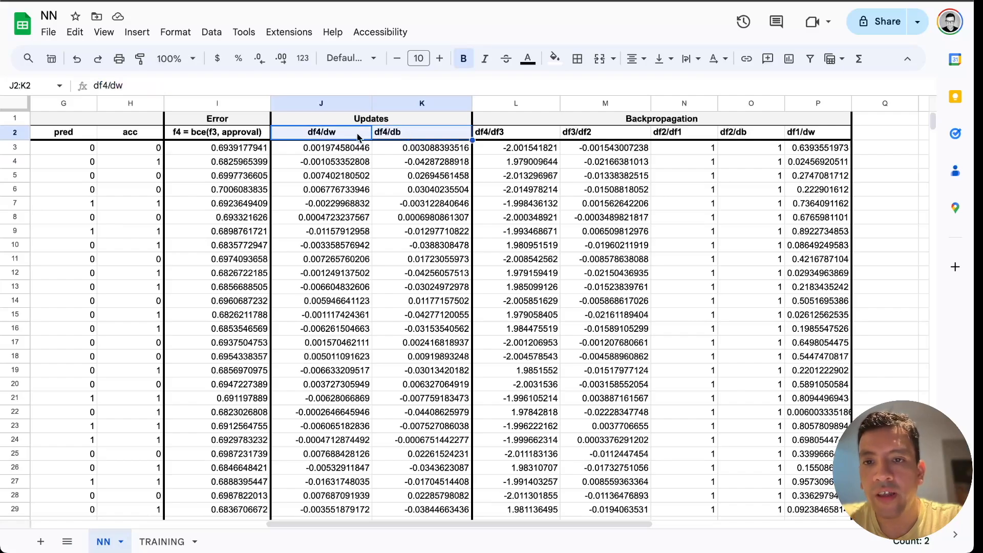
click(358, 148)
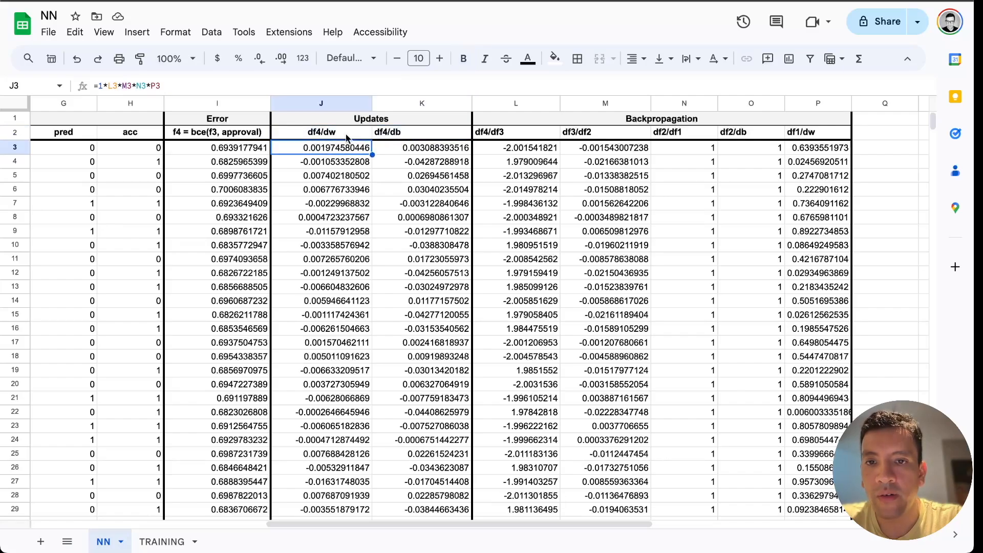
click(348, 134)
click(405, 129)
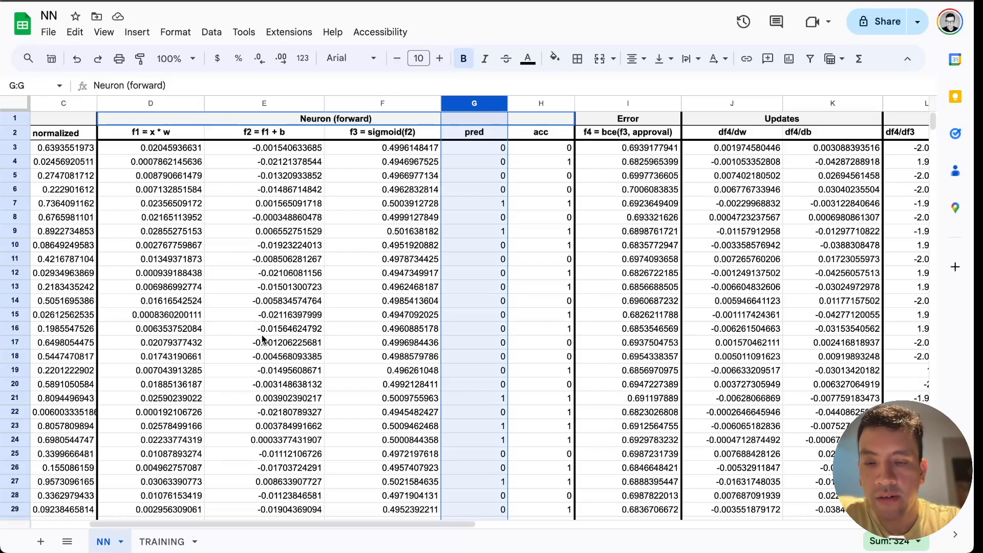
Step: Switch to the TRAINING sheet and compare the Real and Model charts of approval against income
click(157, 543)
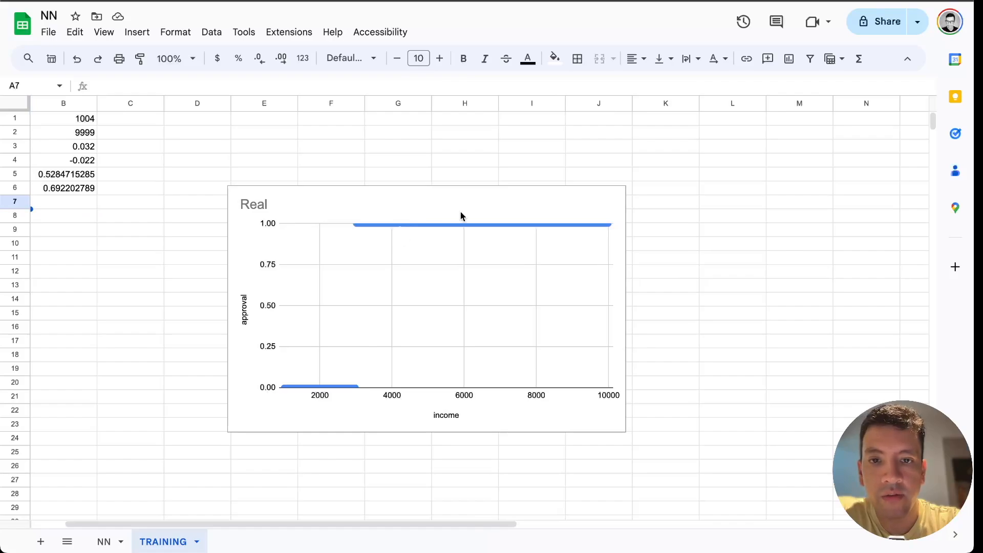
scroll(461, 214, right, 2)
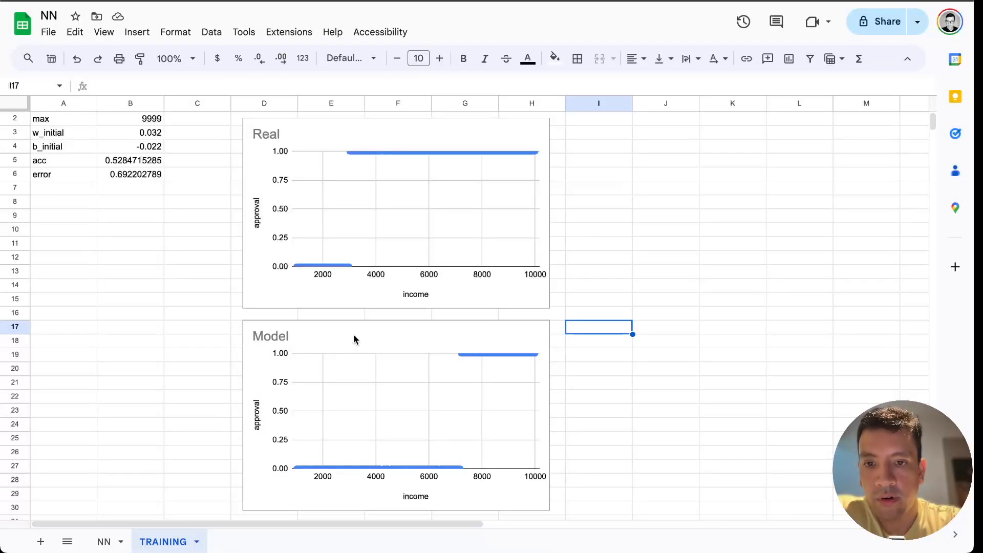
click(365, 336)
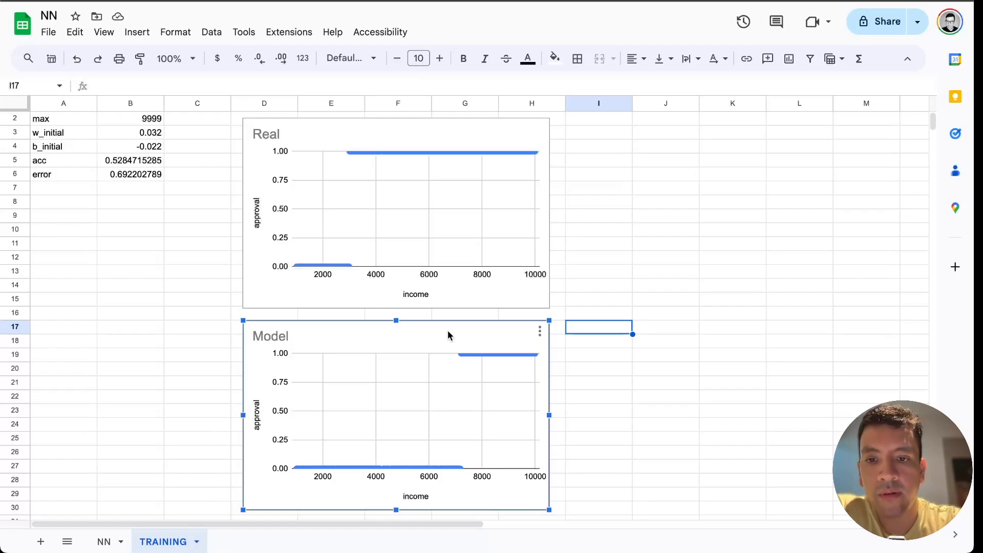
click(558, 341)
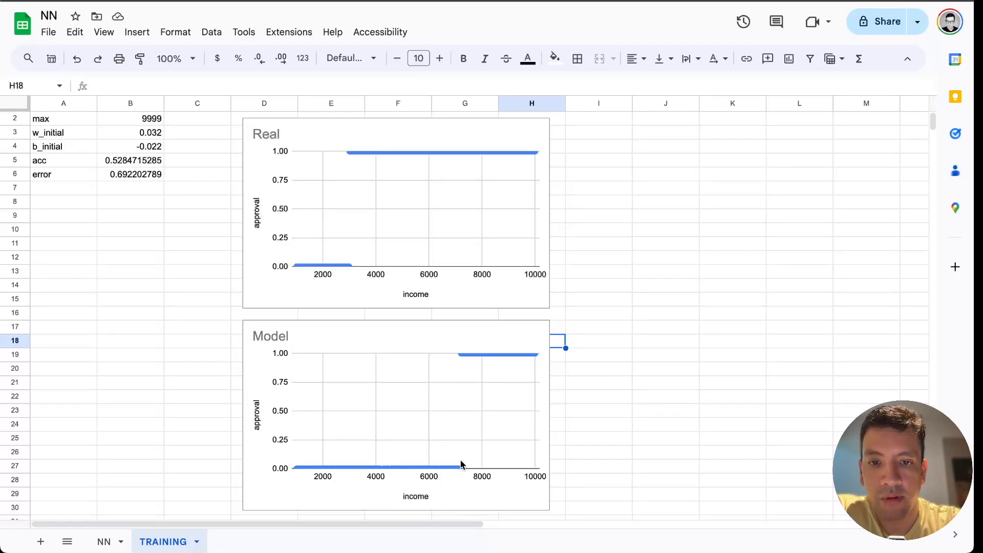
click(441, 342)
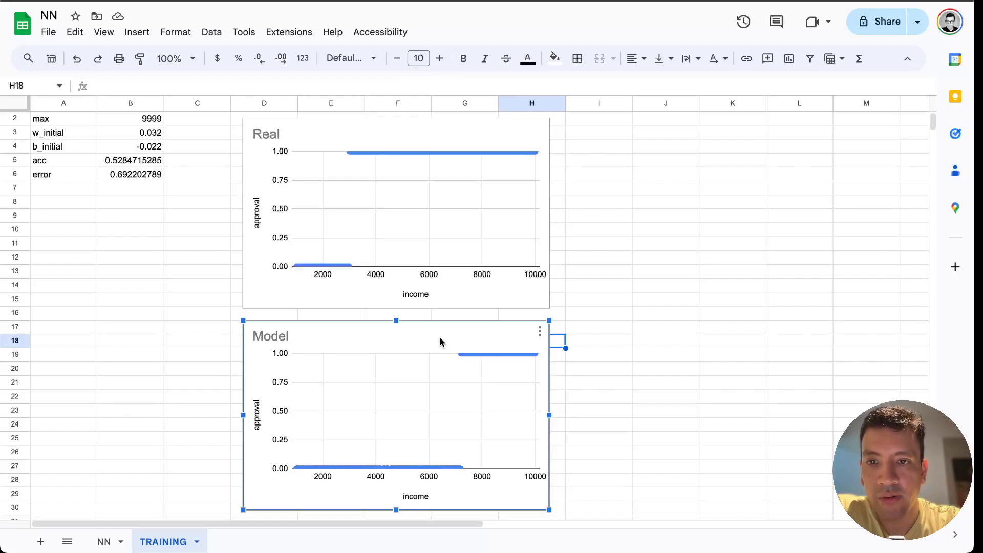
click(423, 132)
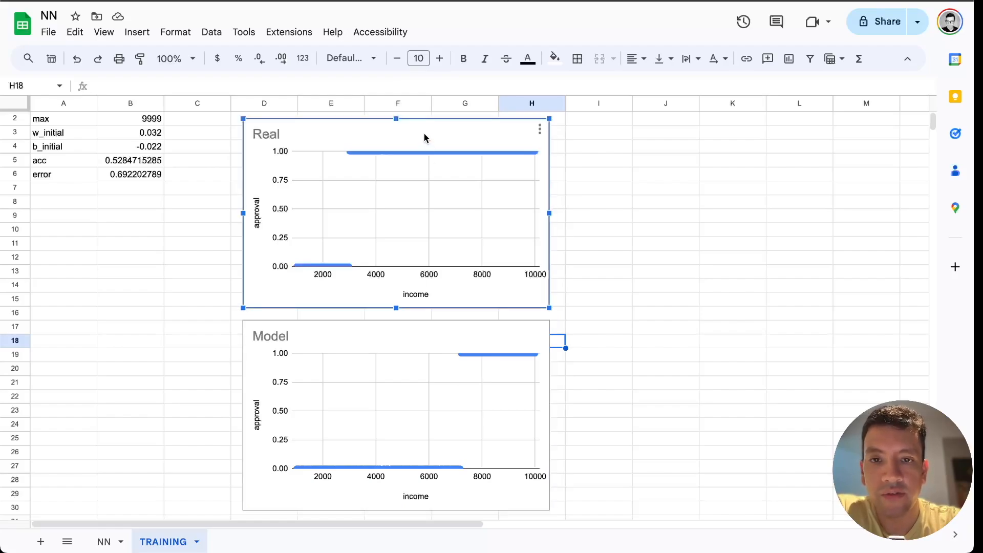
key(Escape)
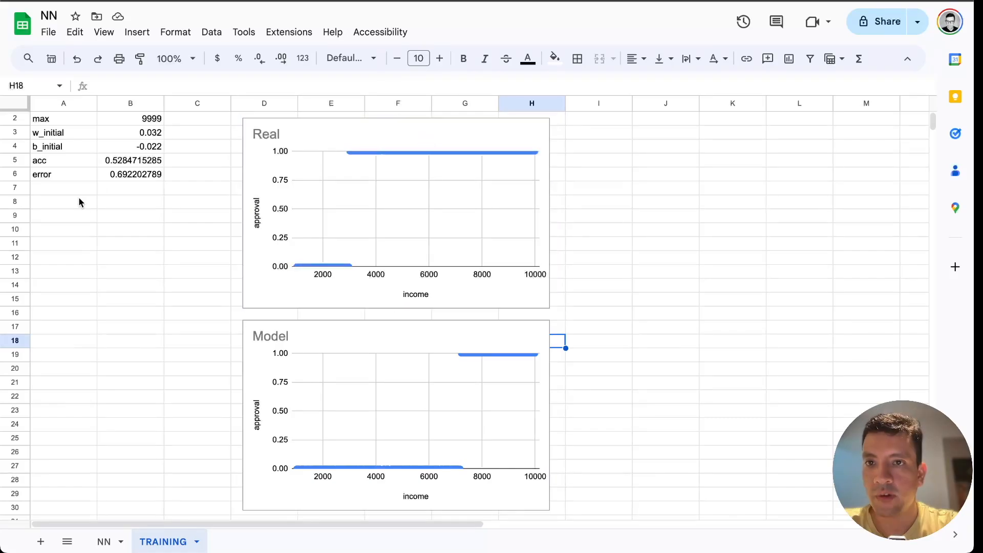
Step: Label cells A7 and A8 below the error row "df4/dw" and "df4/db"
click(70, 191)
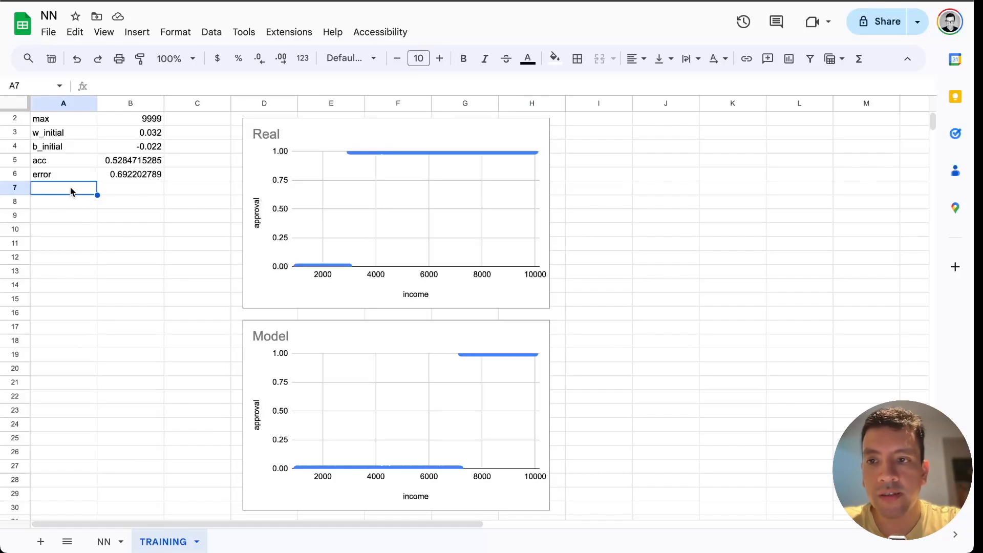
text(df)
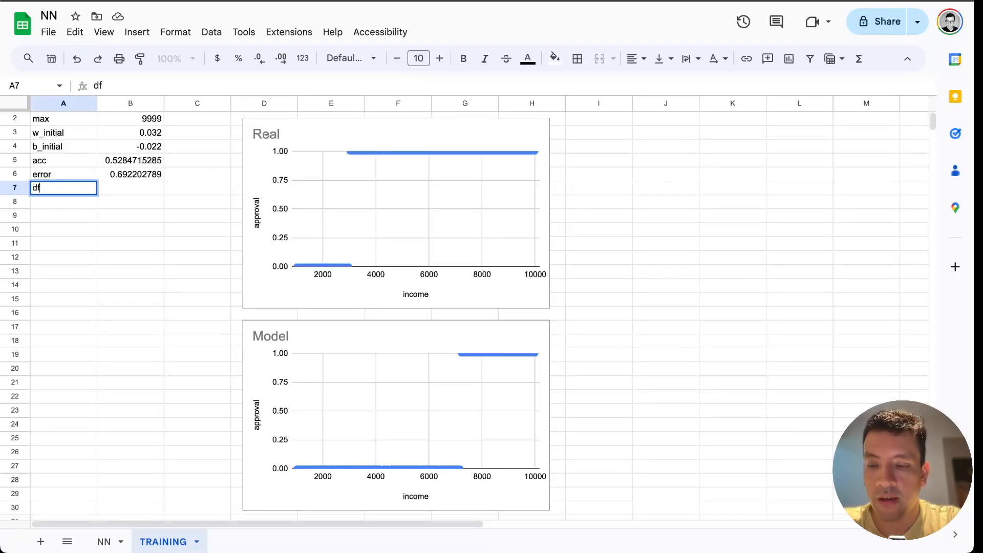
text(4/d)
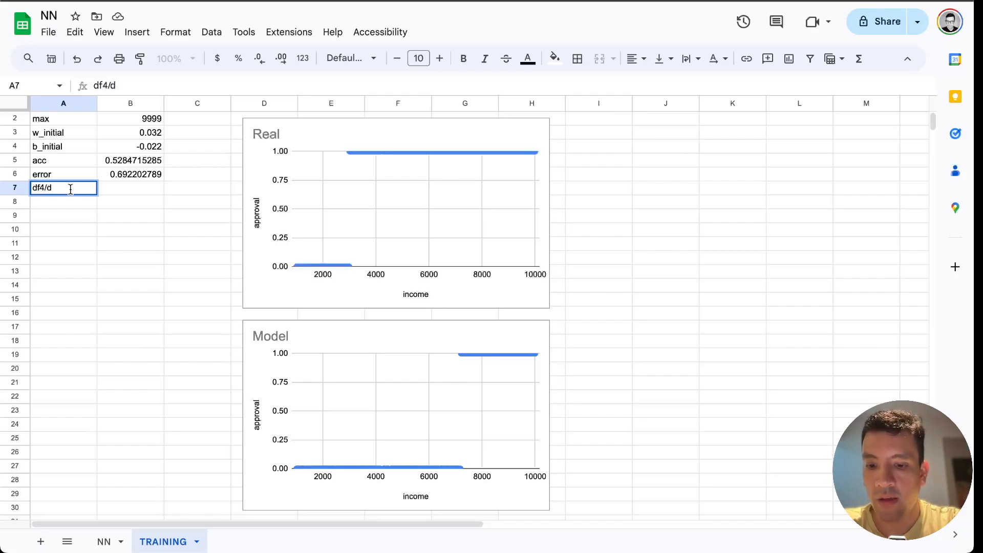
text(w)
click(53, 210)
text(df4/dw)
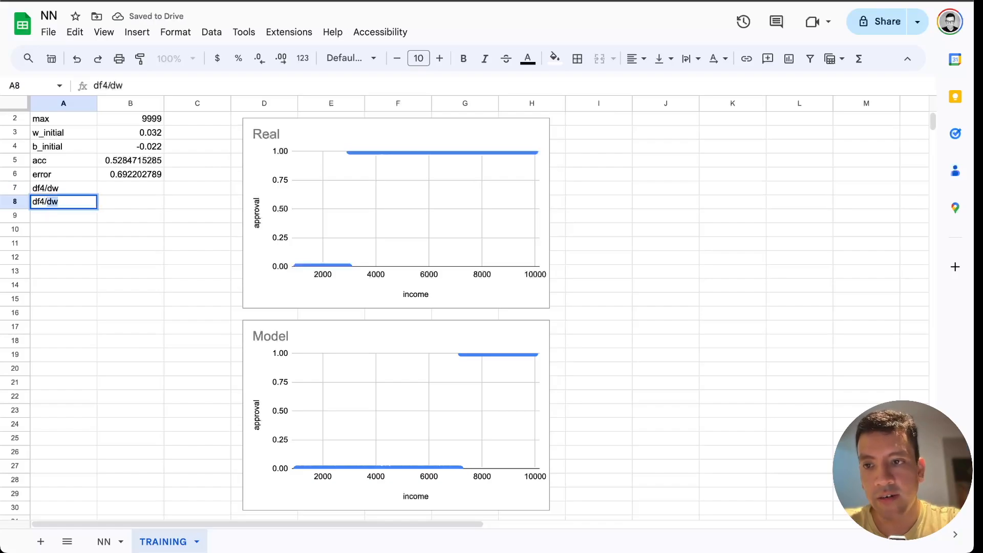
key(shift+Left)
text(b)
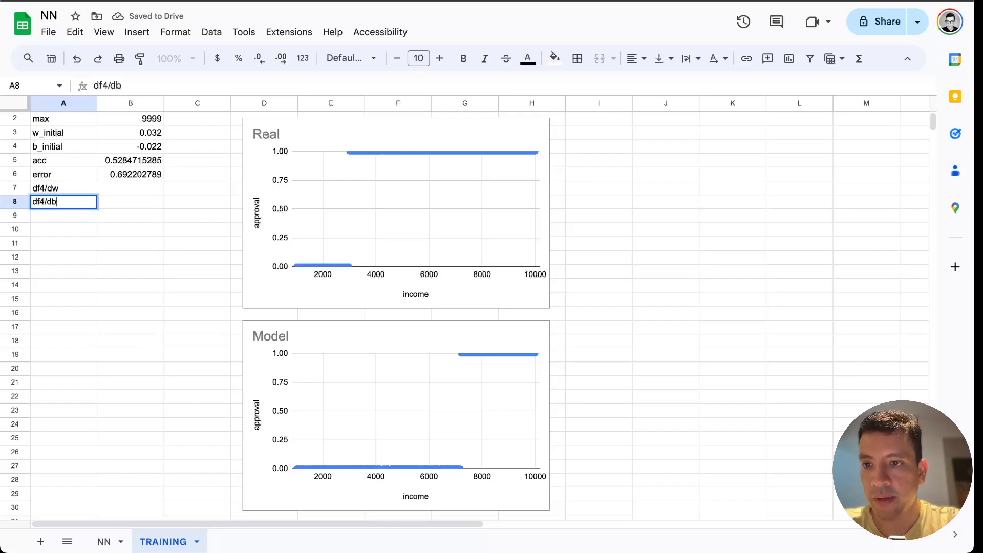
Step: Paste the df4/dw formula into B7 and enter =SUM(NN!$K$4:NN!$K$1003)/1000 in B8 for df4/db
click(134, 175)
click(137, 190)
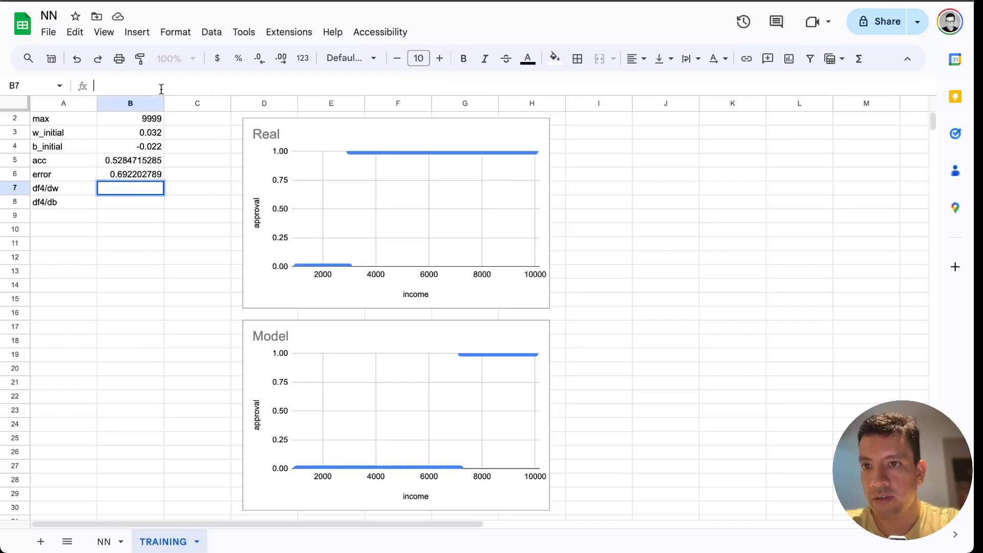
key(ctrl+v)
key(Return)
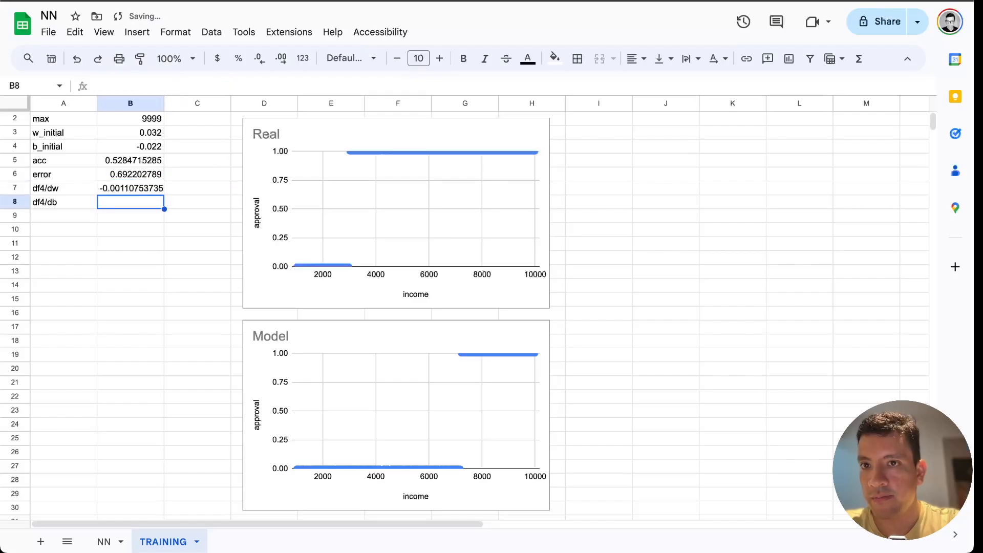
click(155, 87)
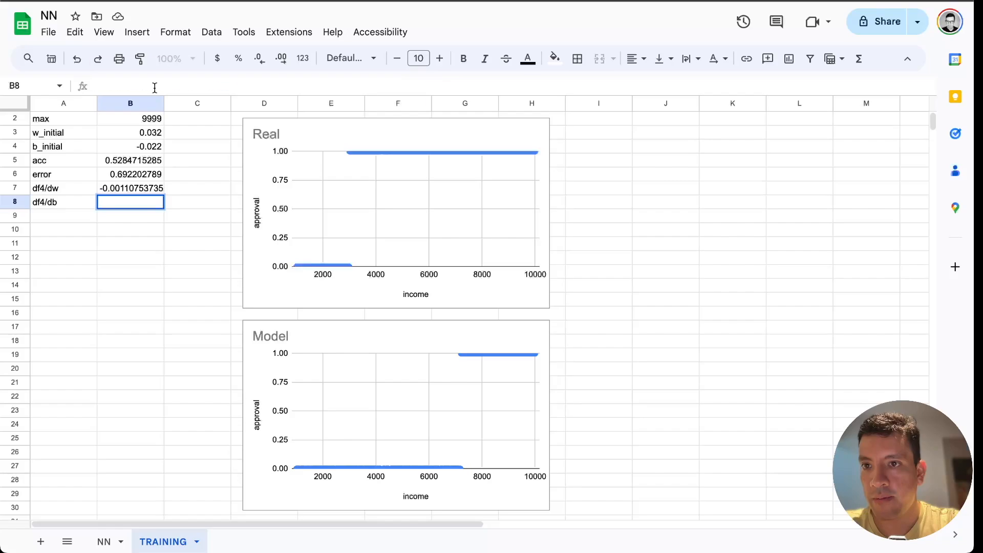
text(=SUM(NN!$K$4:NN!$K$1003)/1000)
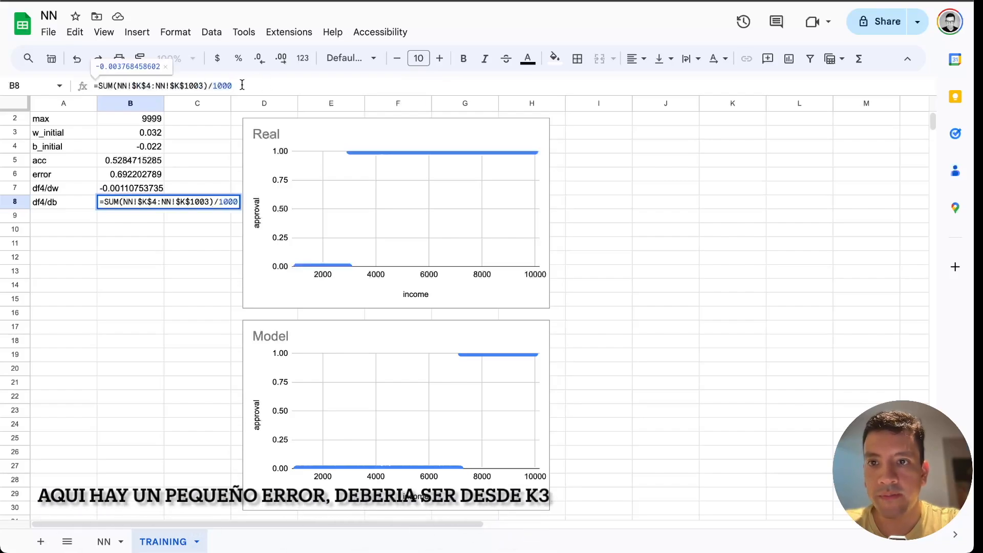
key(Return)
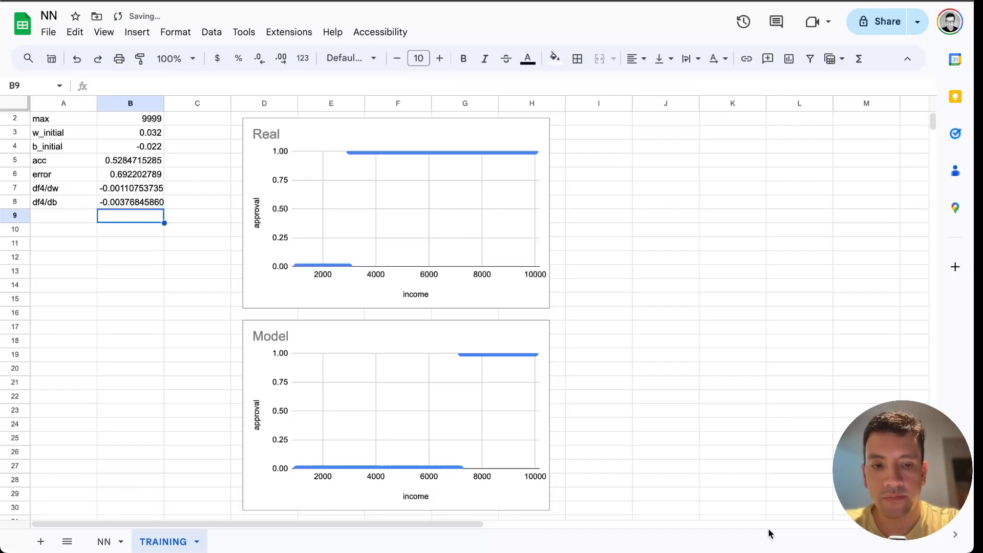
click(72, 137)
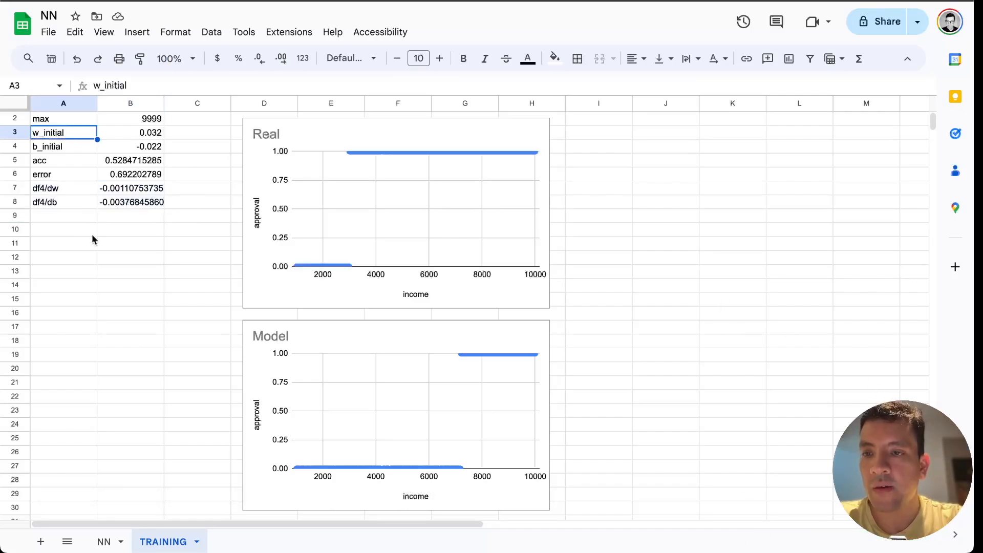
click(88, 261)
drag(69, 132, 108, 149)
drag(74, 192, 129, 203)
Step: Label cells A9 and A10 below the derivative rows "w_new" and "b_new"
click(88, 220)
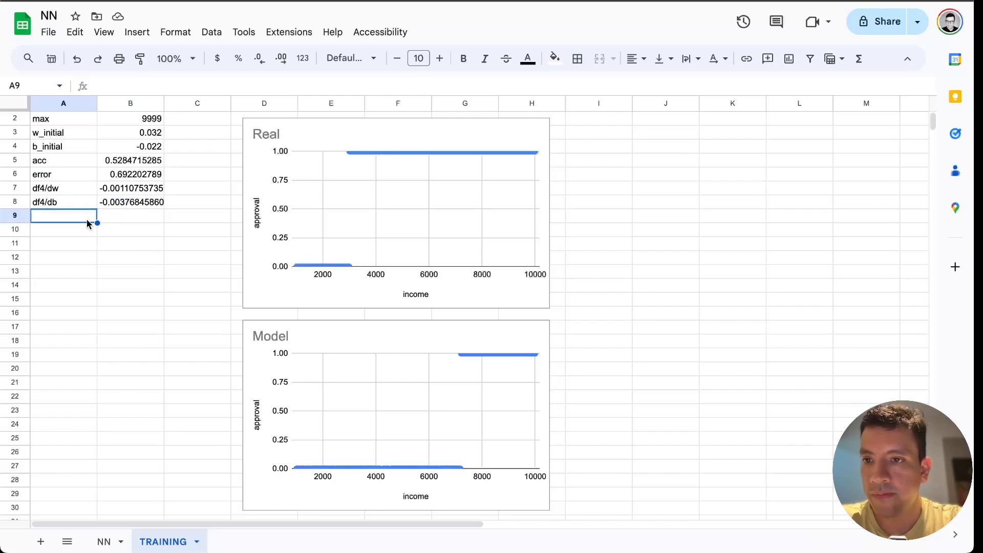
text(w_)
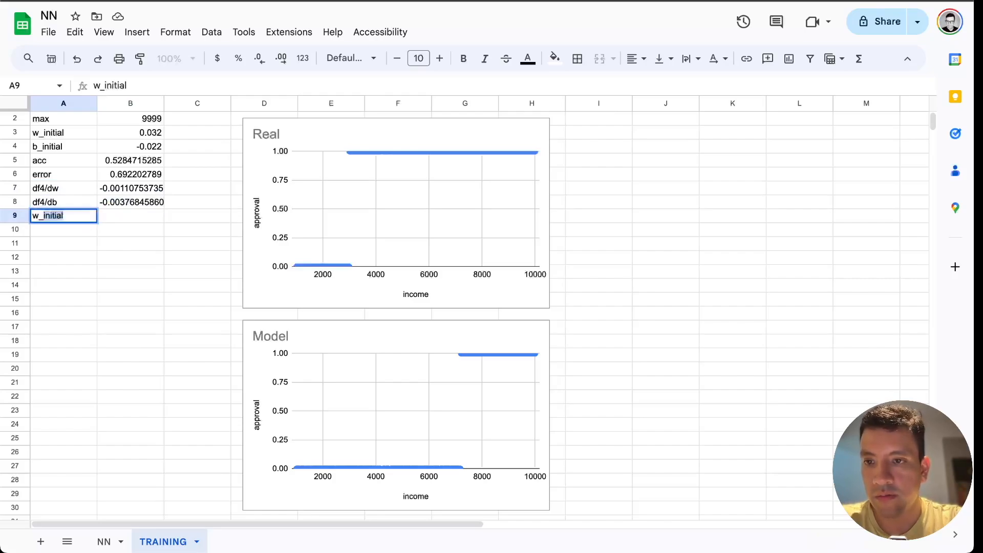
text(new)
click(79, 229)
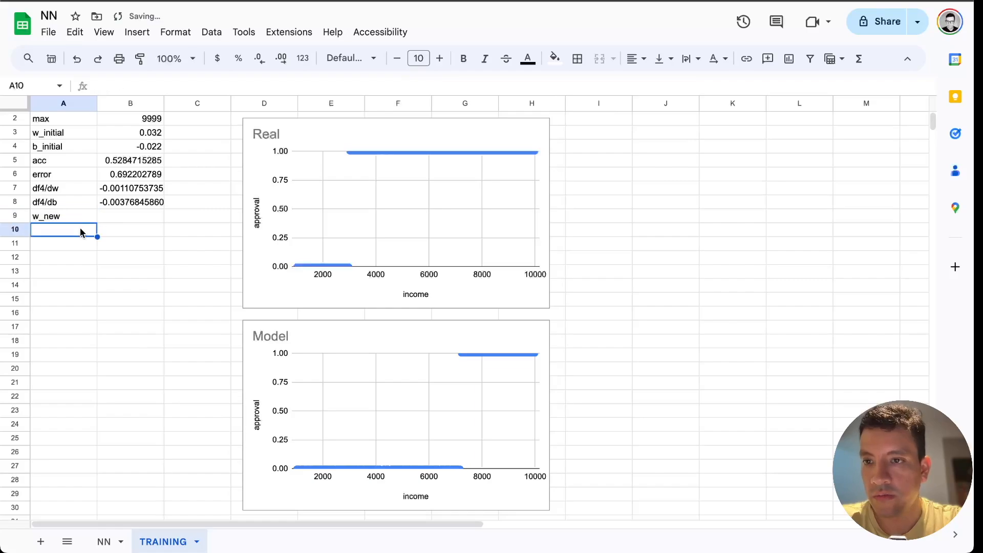
text(b_)
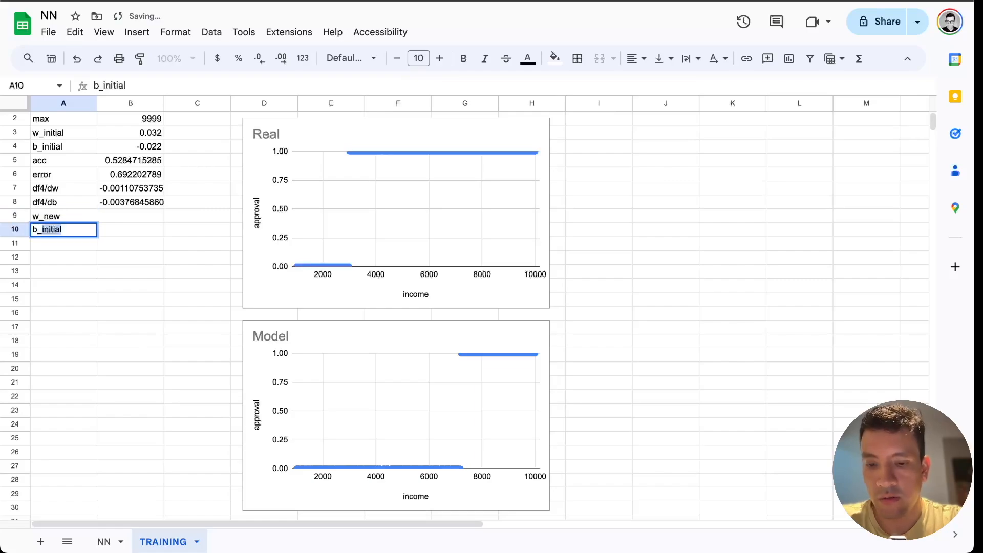
text(new)
key(Return)
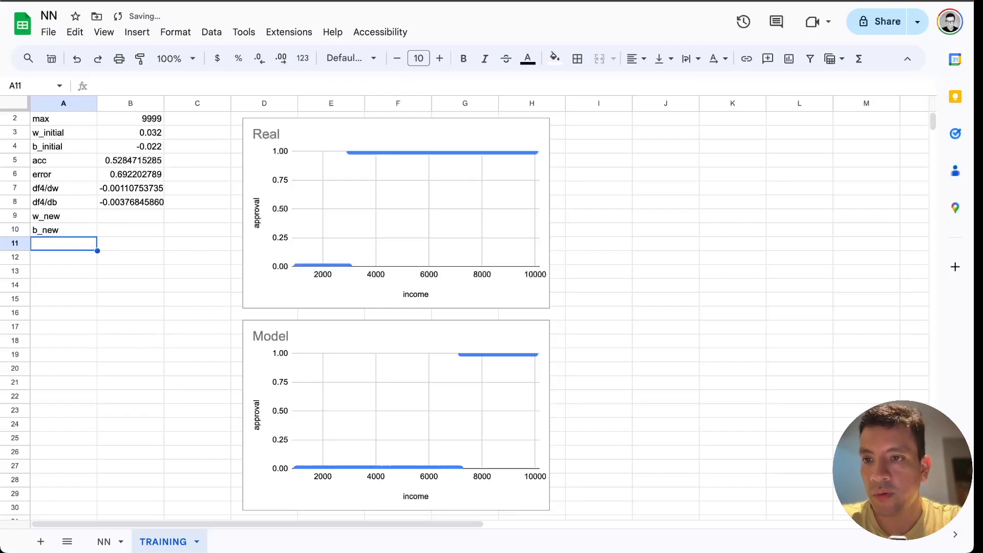
Step: Add a "learning_rate" row between b_initial and acc, shifting the rows below down, and set its value to 0.01
click(116, 221)
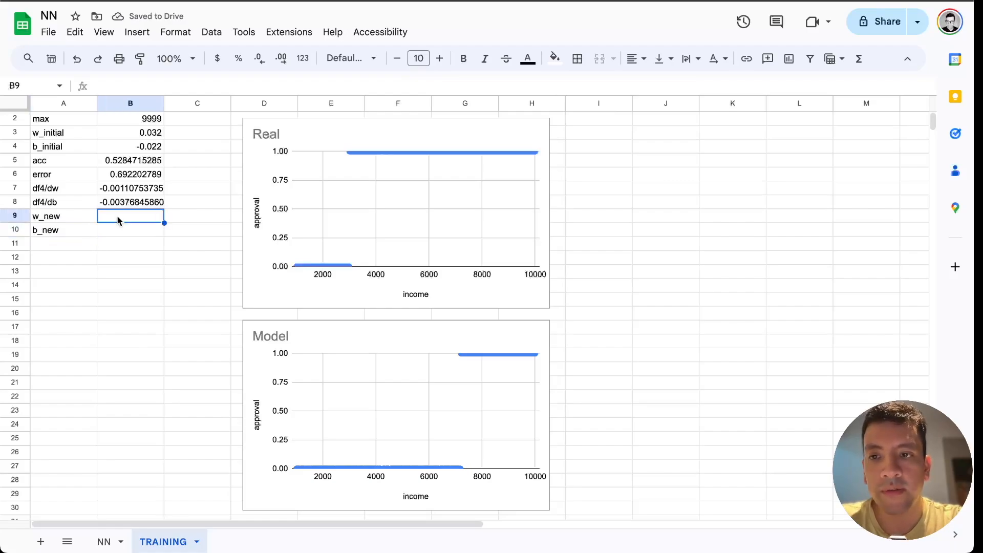
key(Left)
key(Up)
key(Up)
key(Up)
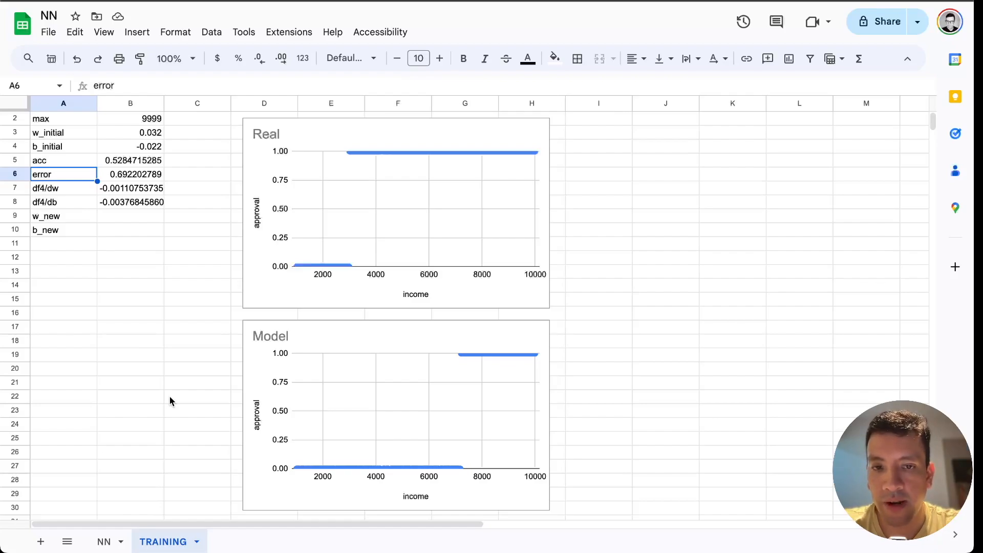
key(super+z)
key(super+z)
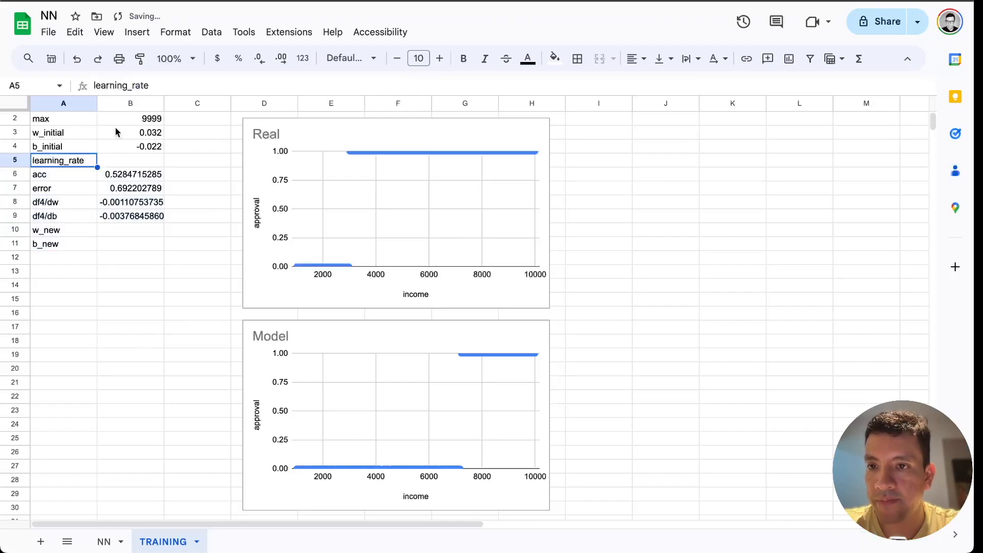
click(127, 163)
text(0.01)
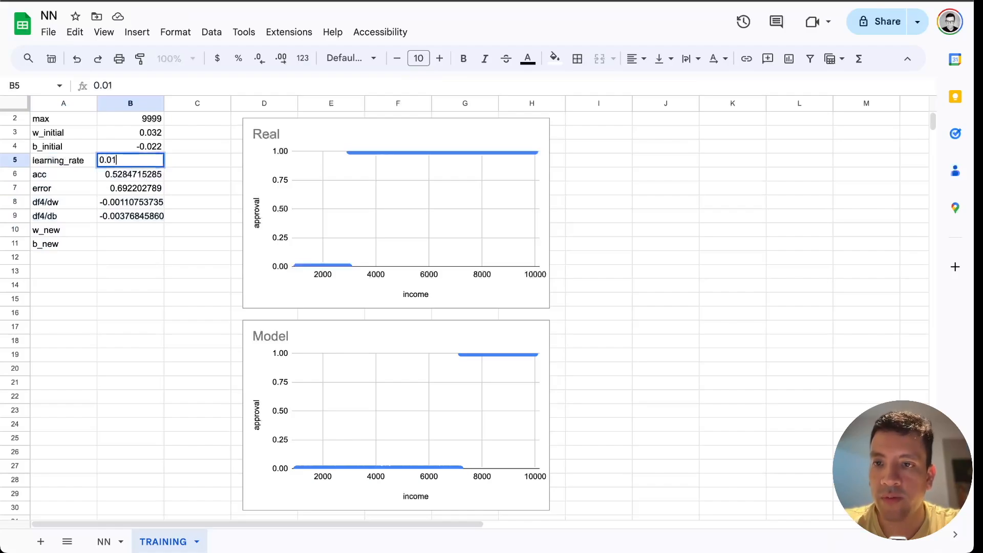
click(110, 236)
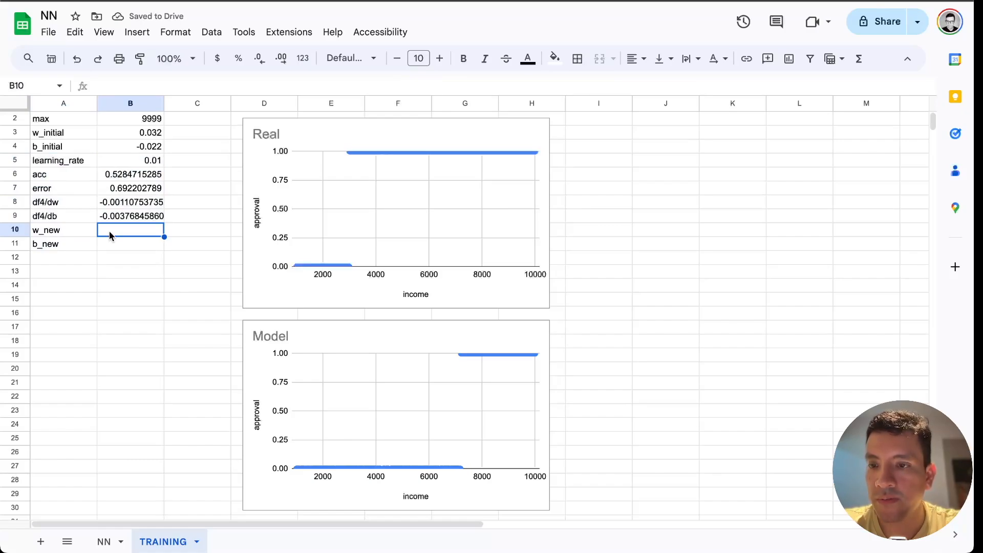
Step: Move the learning_rate label and value to row 3, above w_initial, shifting w_initial and b_initial down one row
scroll(401, 528, up, 1)
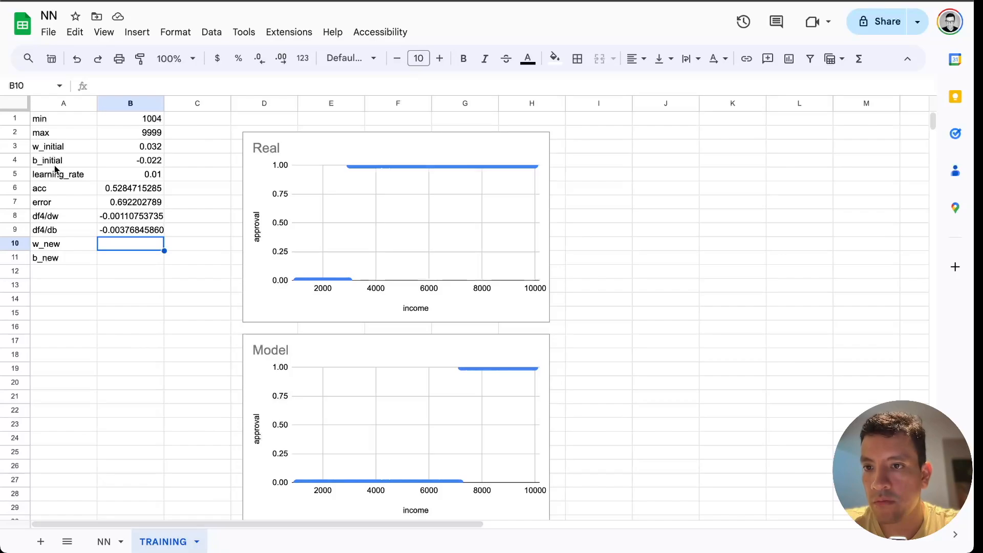
drag(41, 176, 147, 179)
drag(44, 149, 154, 260)
key(ctrl+c)
click(72, 160)
key(ctrl+v)
drag(49, 188, 149, 189)
key(ctrl+x)
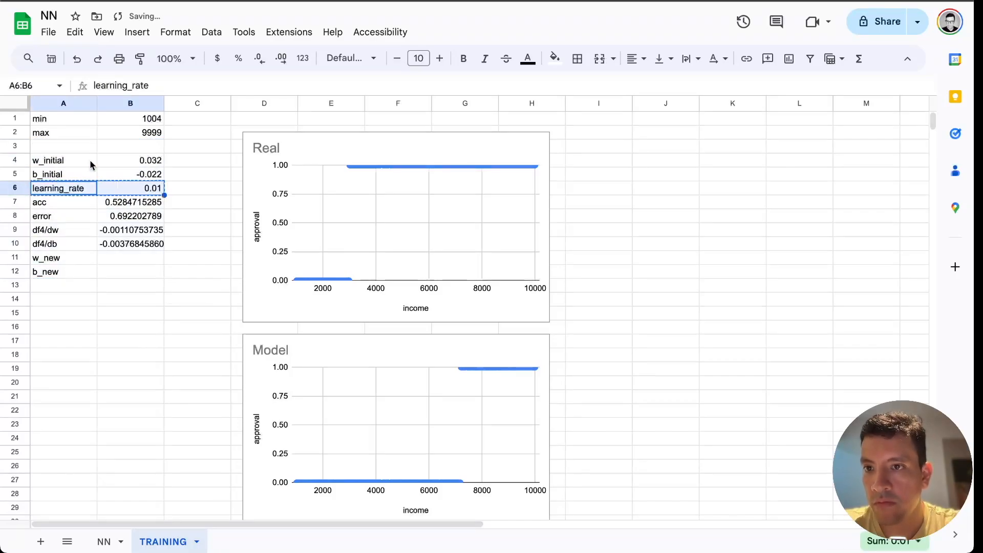
click(82, 148)
key(ctrl+v)
Step: Move the acc through b_new rows up one row to close the gap, and widen column B
drag(39, 202, 123, 268)
drag(71, 196, 68, 188)
click(182, 427)
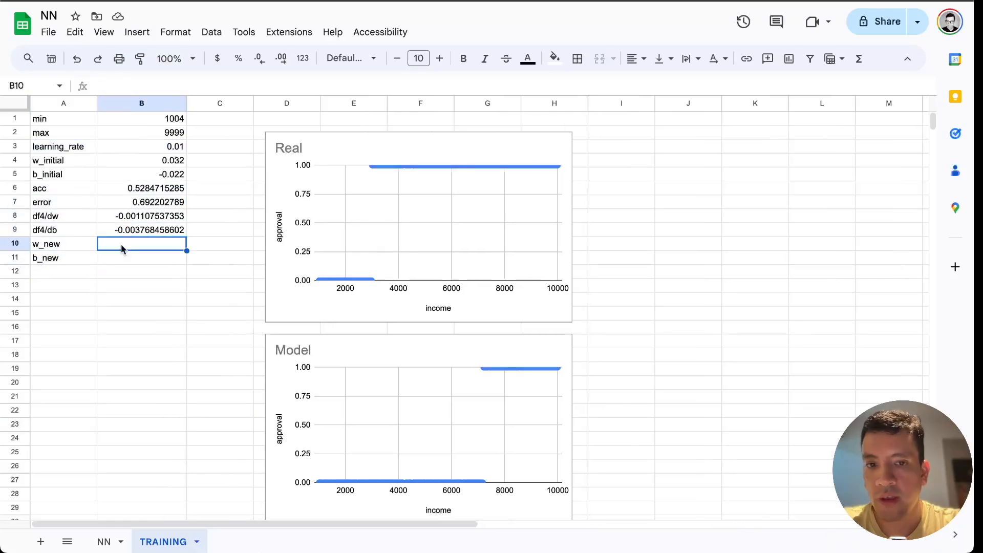
Step: Enter the weight update formula =B4-B8*$B$3 in B10 for w_new
click(117, 85)
text(=B4-B8*$B$3)
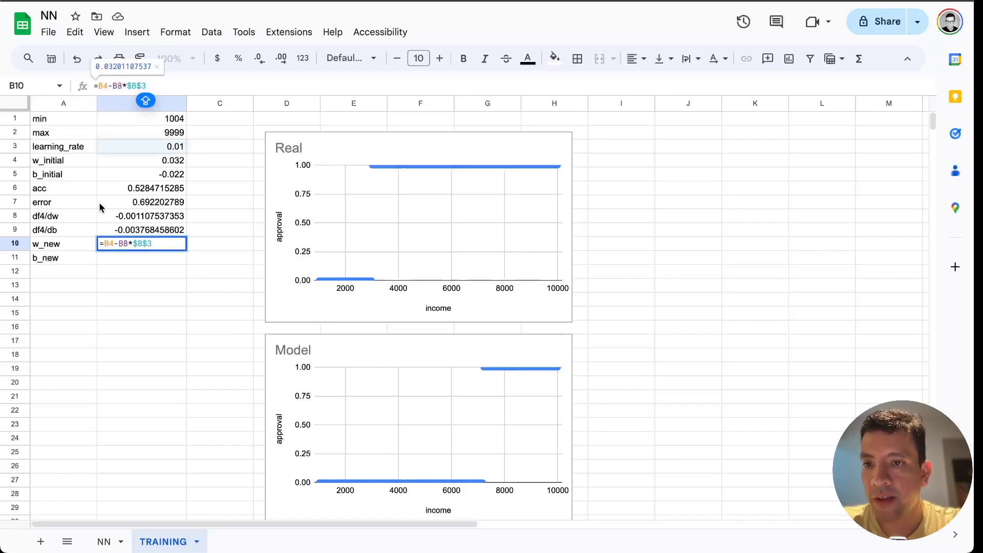
click(110, 242)
shift+click(121, 244)
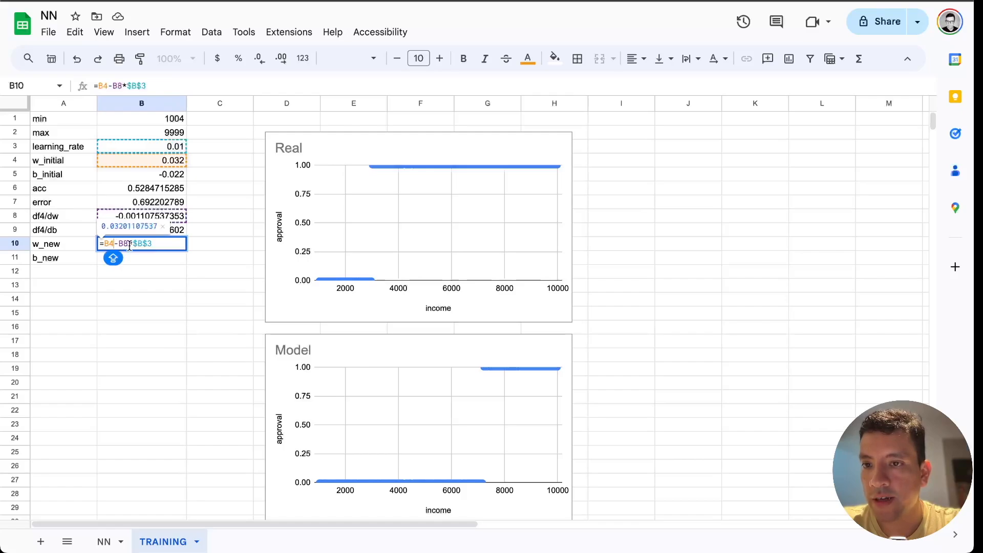
key(shift+Right)
click(131, 244)
key(shift+End)
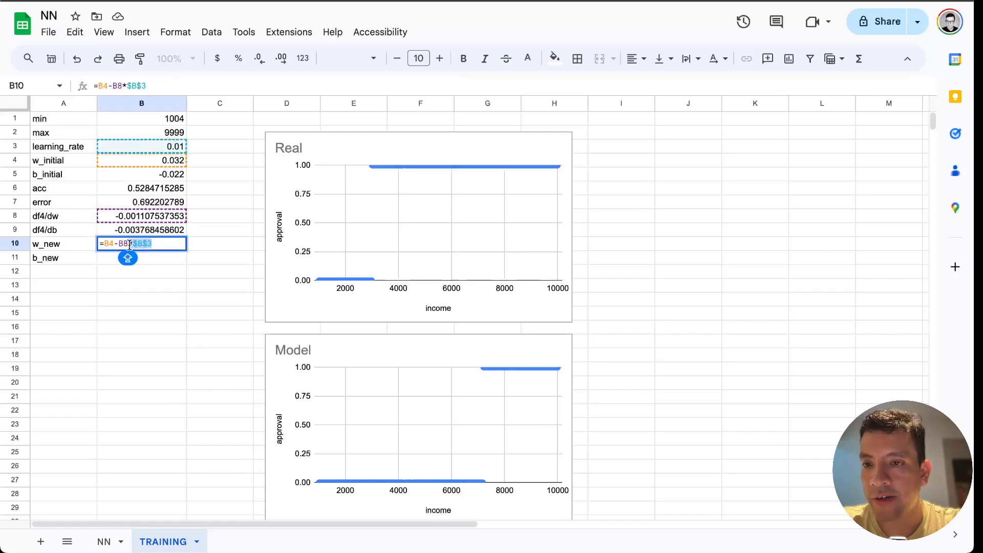
key(Return)
Step: Reuse the w_new formula in B11 for b_new, changing its references to =B3-B9*$B$3
click(153, 84)
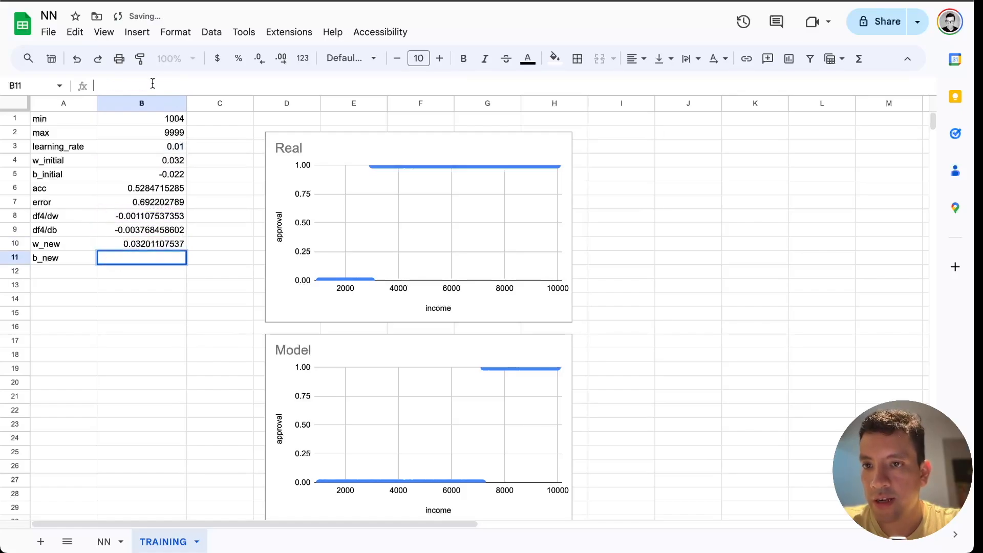
key(ctrl+v)
click(108, 86)
key(BackSpace)
text(3)
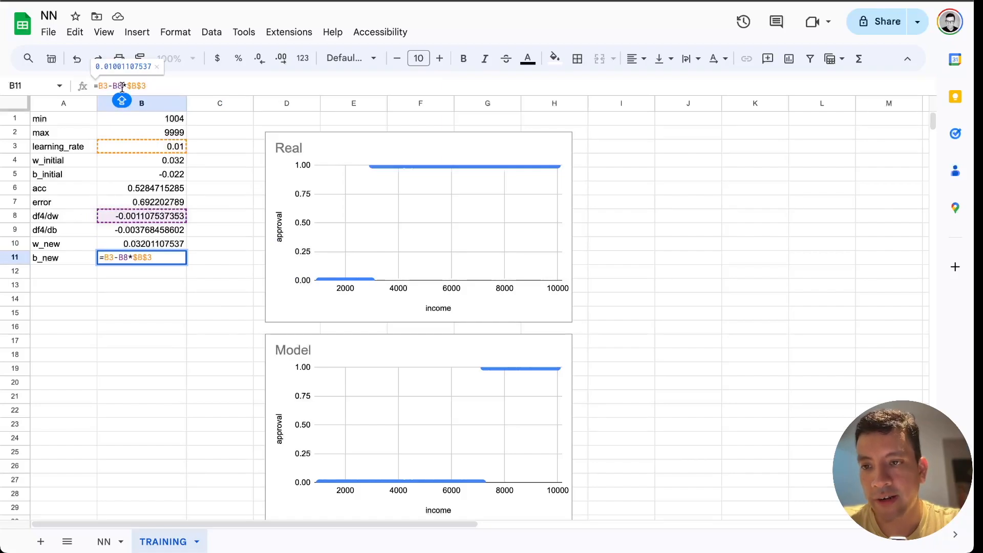
key(BackSpace)
text(9)
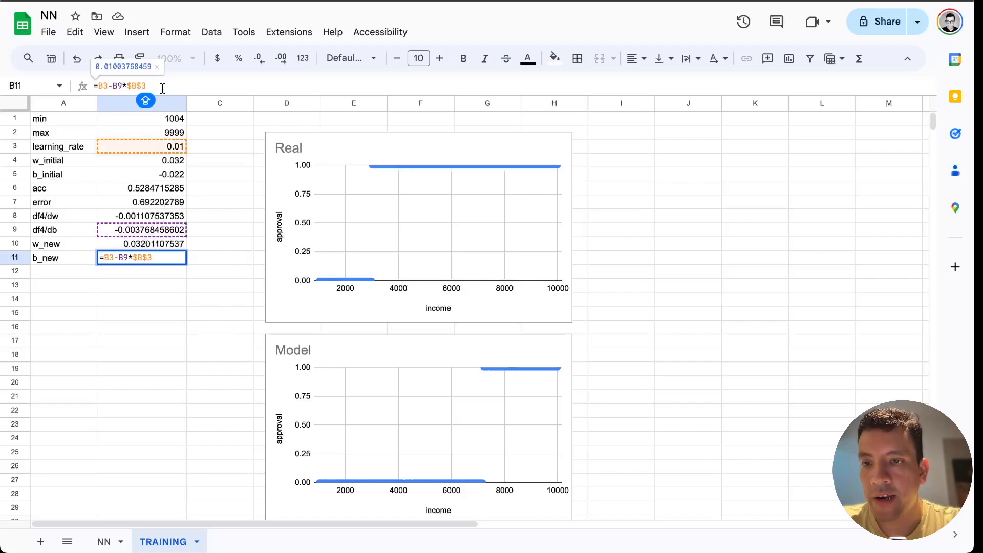
key(Return)
drag(128, 245, 139, 257)
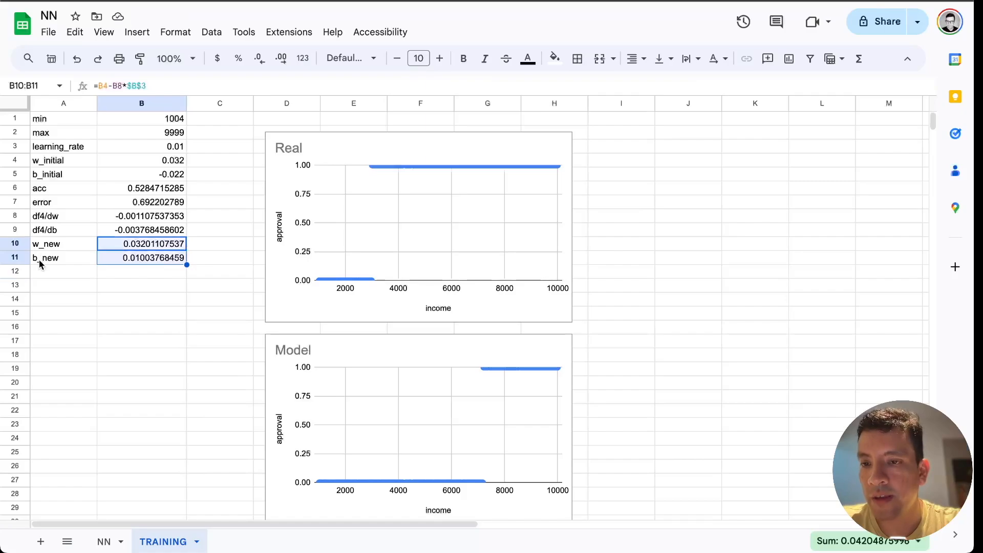
click(122, 247)
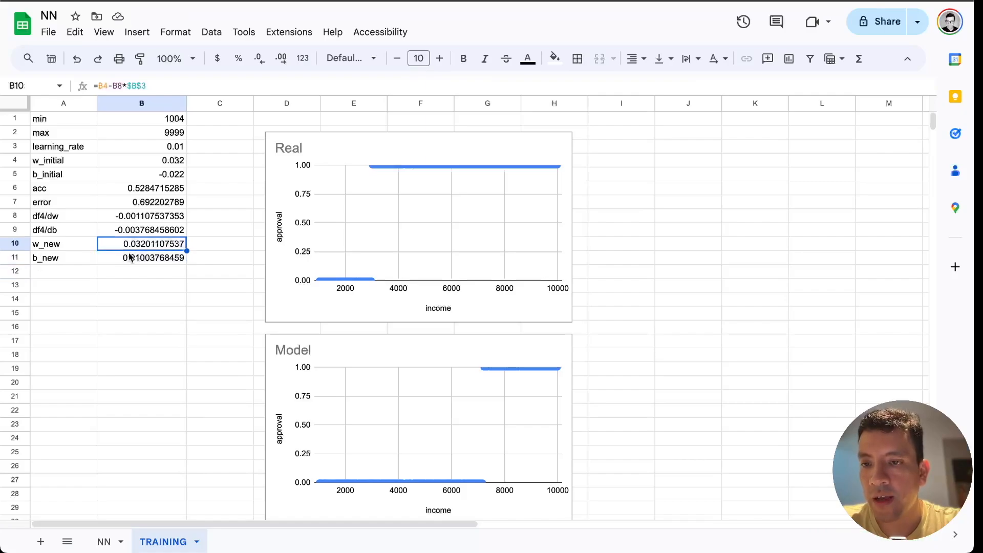
Step: Correct the b_new formula in B11 to =B5-B9*$B$3 so that it starts from b_initial
click(128, 257)
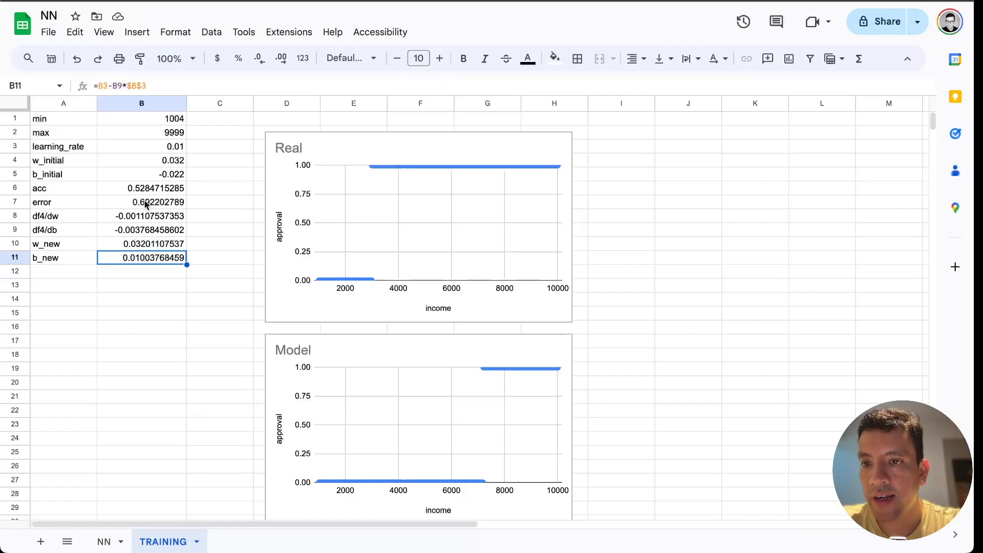
click(134, 250)
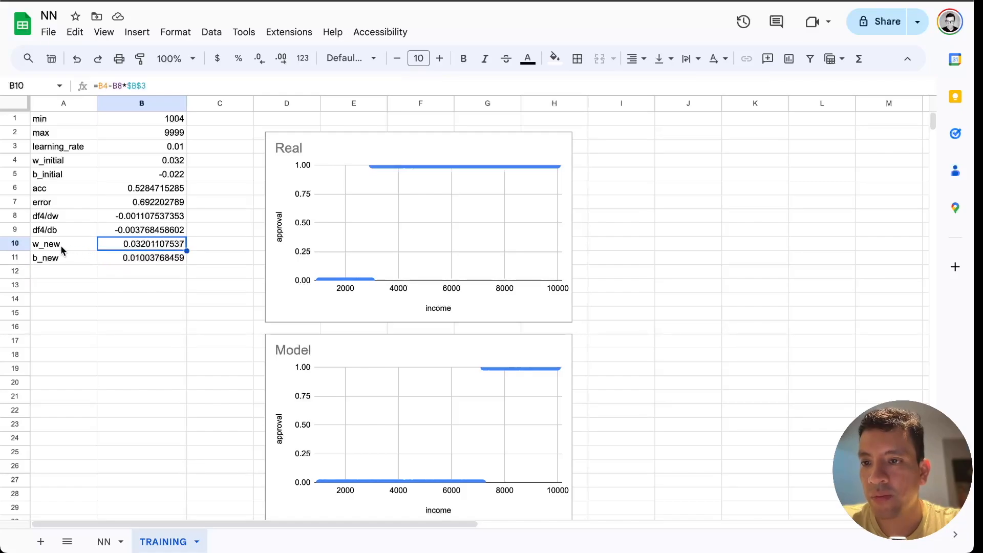
drag(107, 250, 108, 261)
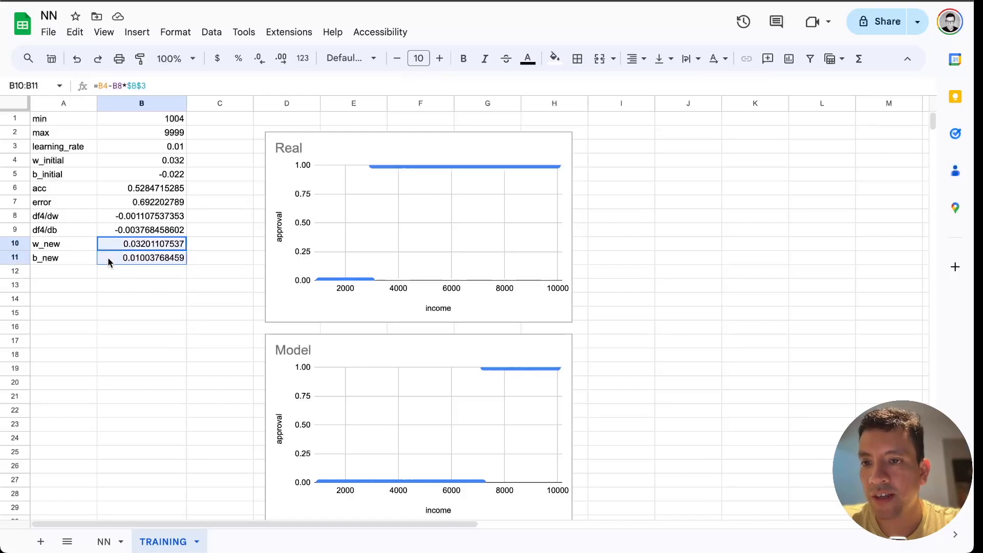
click(147, 204)
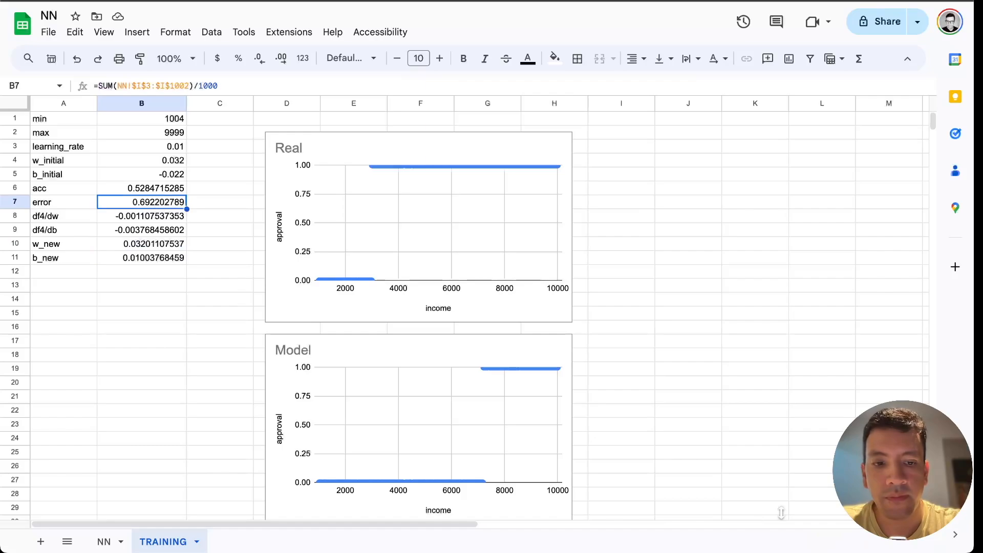
click(127, 260)
double_click(127, 260)
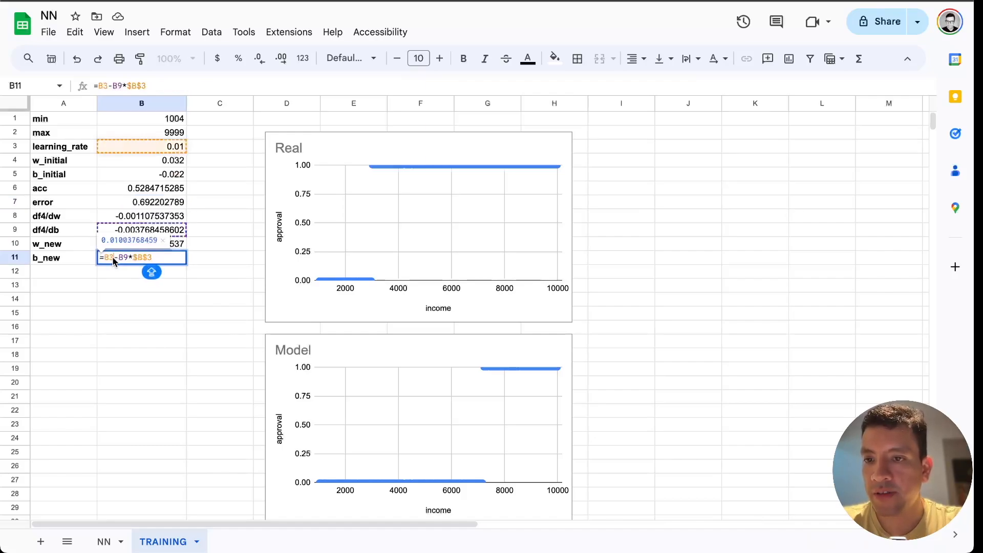
click(113, 257)
key(BackSpace)
text(5)
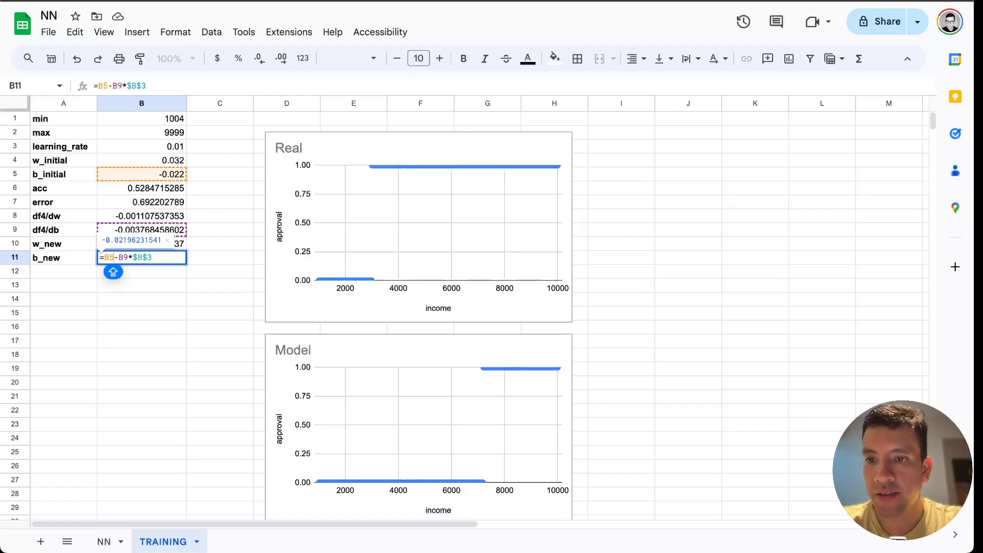
key(Return)
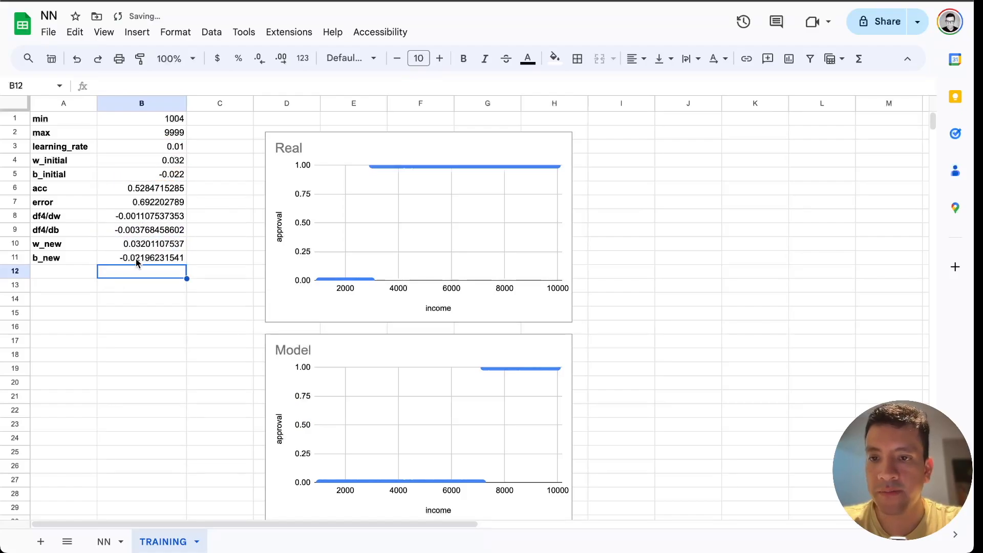
Step: Open the spreadsheet's calculation settings and turn on iterative calculation
click(164, 246)
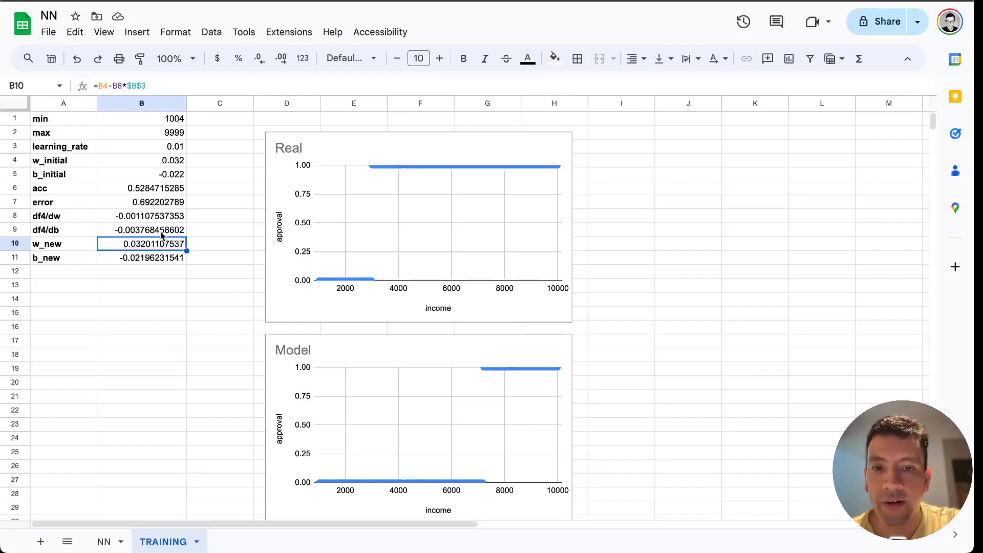
click(151, 217)
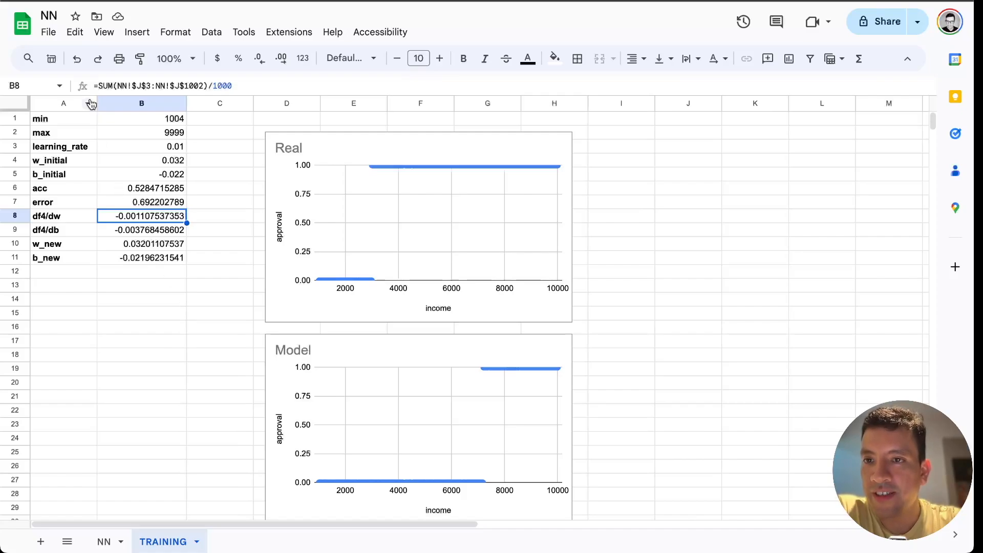
click(49, 33)
click(94, 399)
click(399, 193)
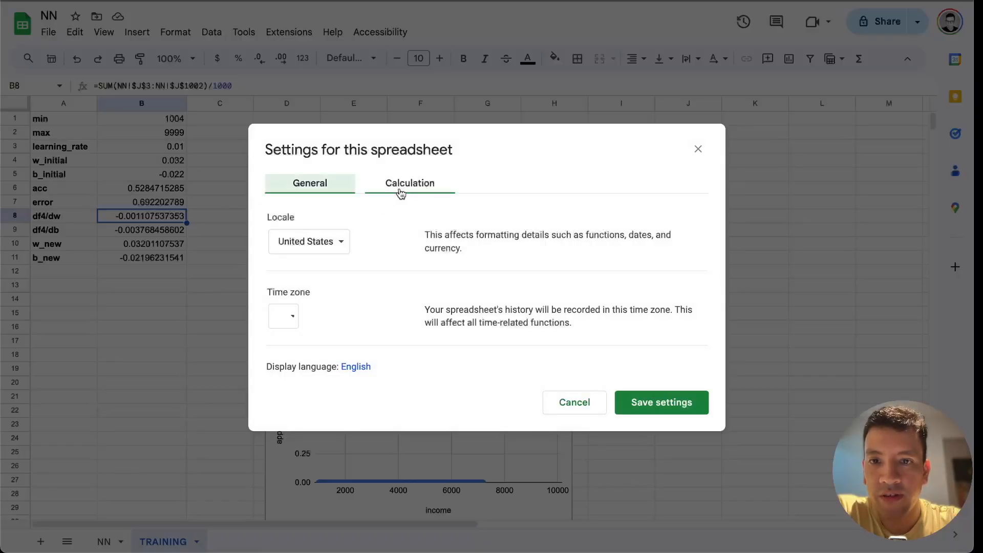
click(298, 319)
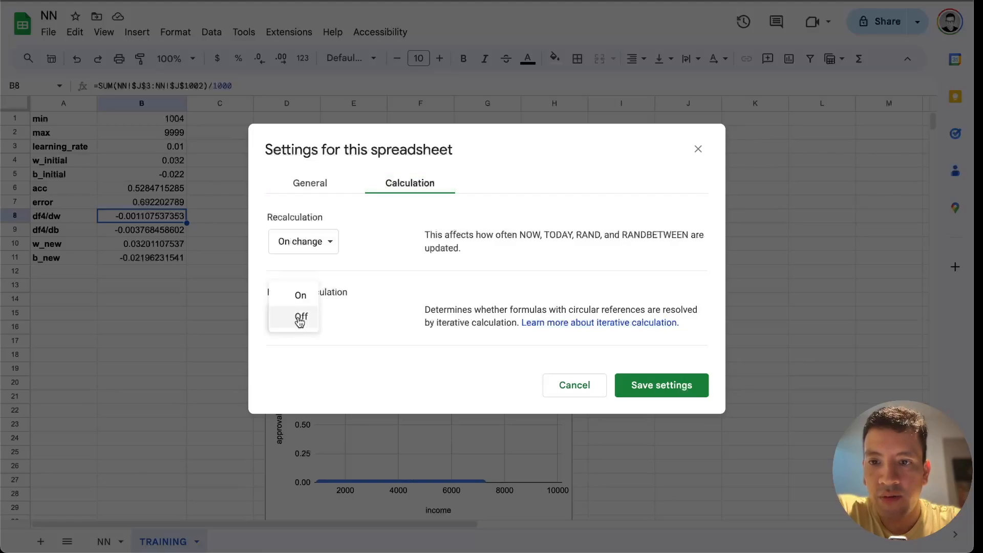
click(298, 299)
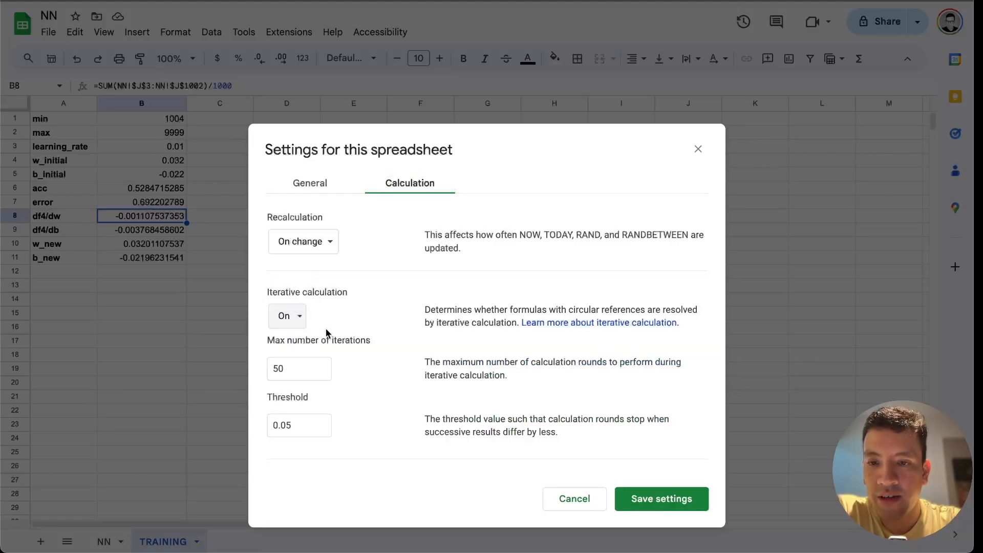
Step: Set the maximum number of iterations to 100 and the threshold to 0.0001, and save the settings
click(303, 370)
drag(303, 370, 276, 369)
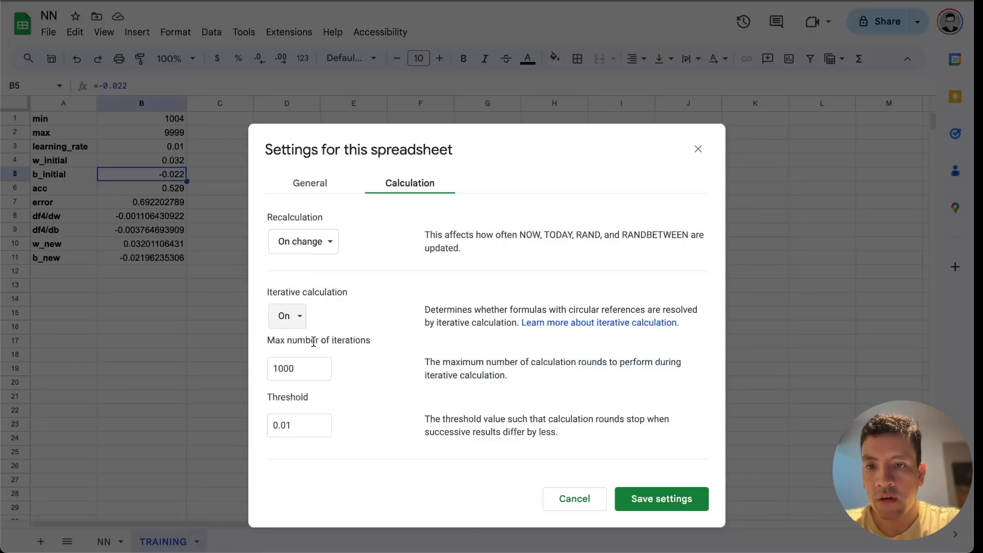
double_click(308, 368)
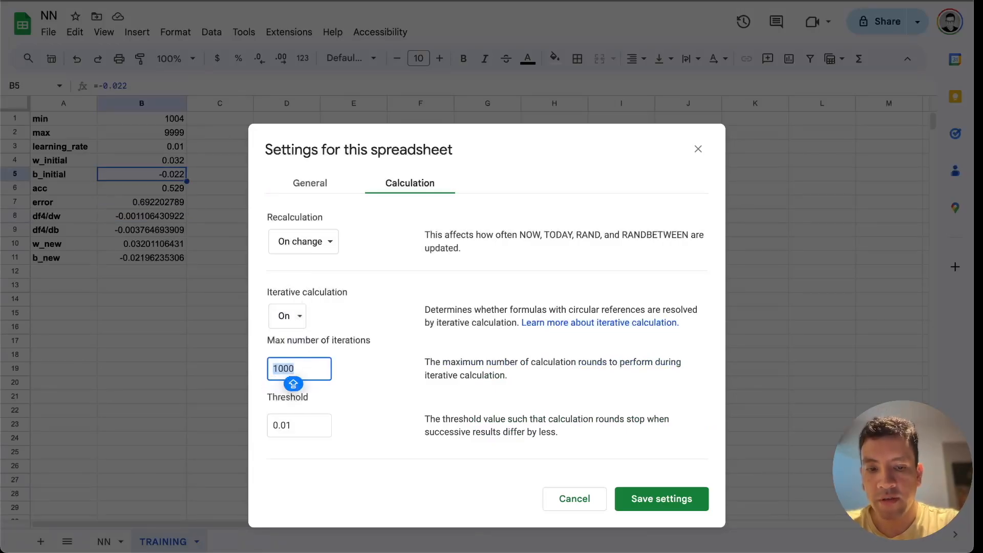
text(100)
double_click(300, 428)
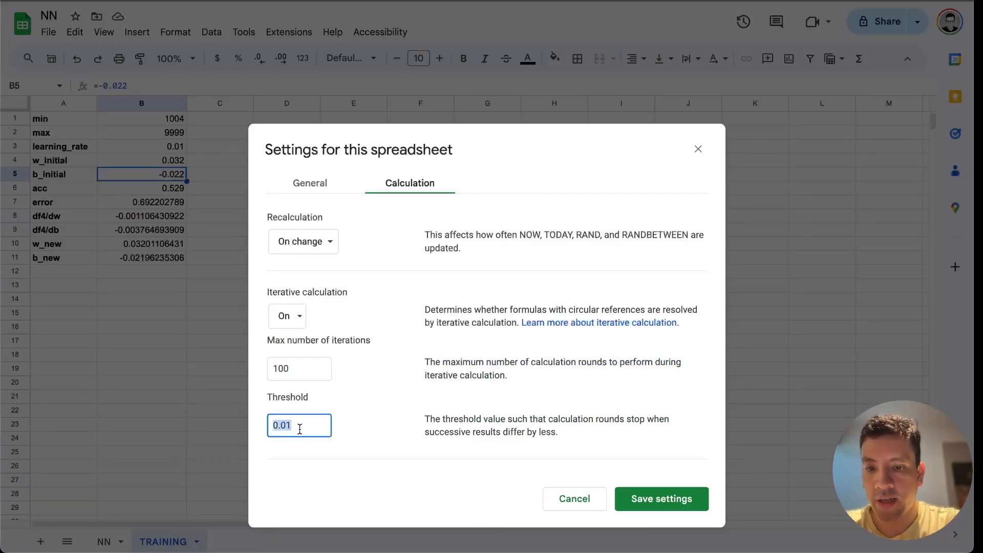
text(0.0001)
click(320, 407)
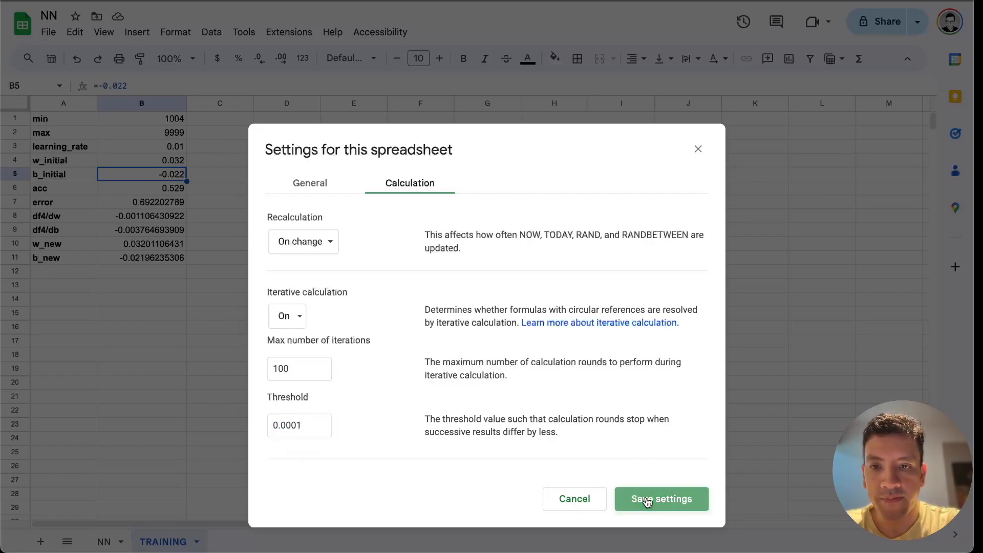
click(662, 498)
Step: Replace the w_initial value in B4 with the circular reference =B10 to feed back w_new
click(166, 161)
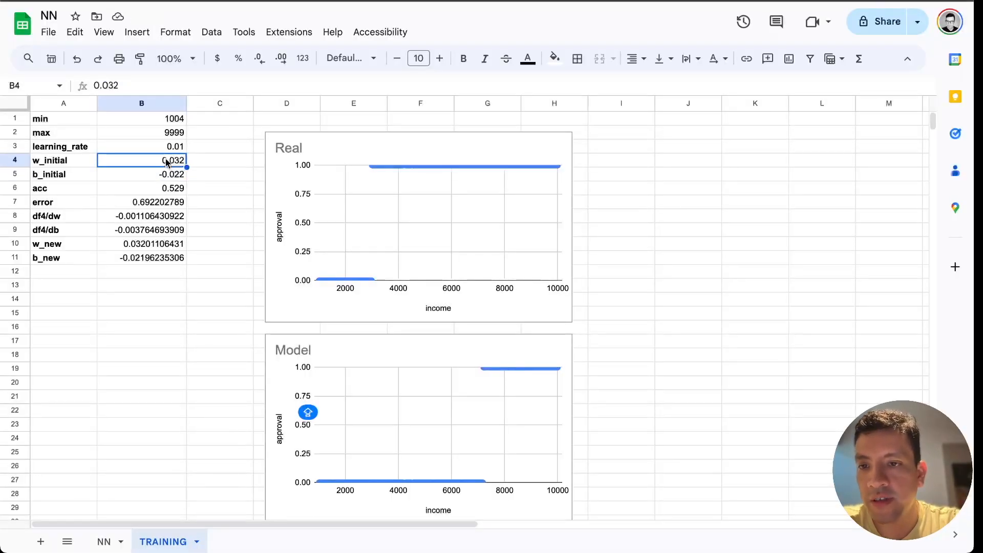
click(146, 249)
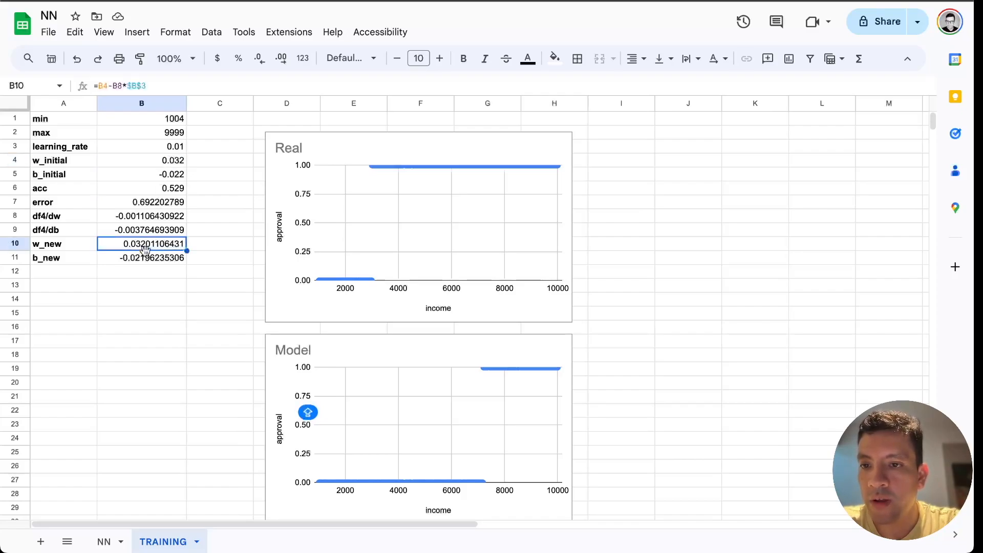
click(145, 259)
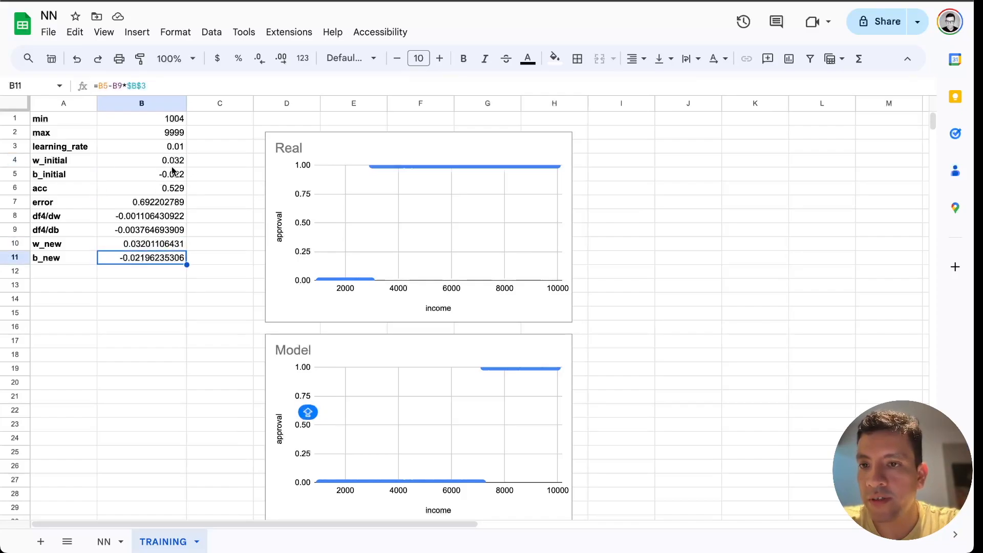
click(171, 165)
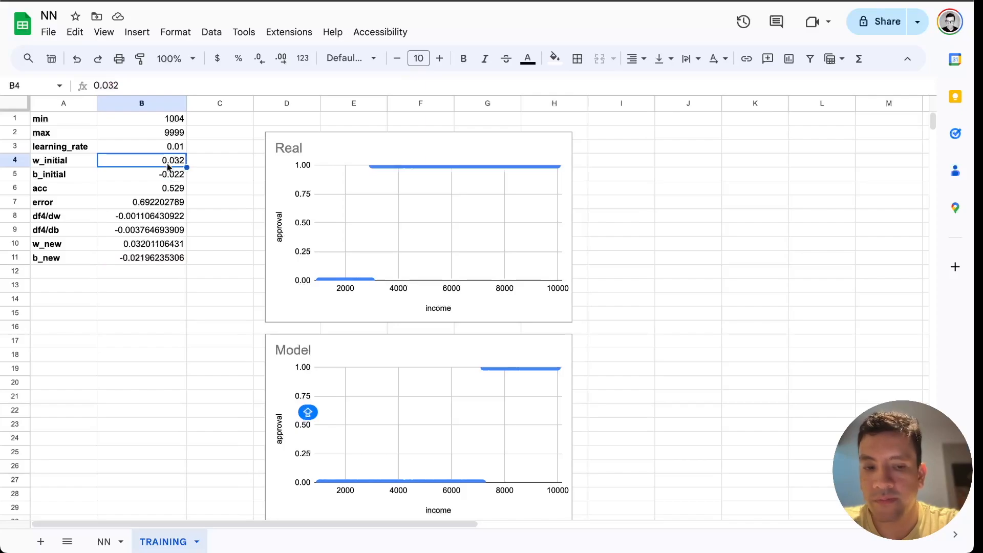
text(=)
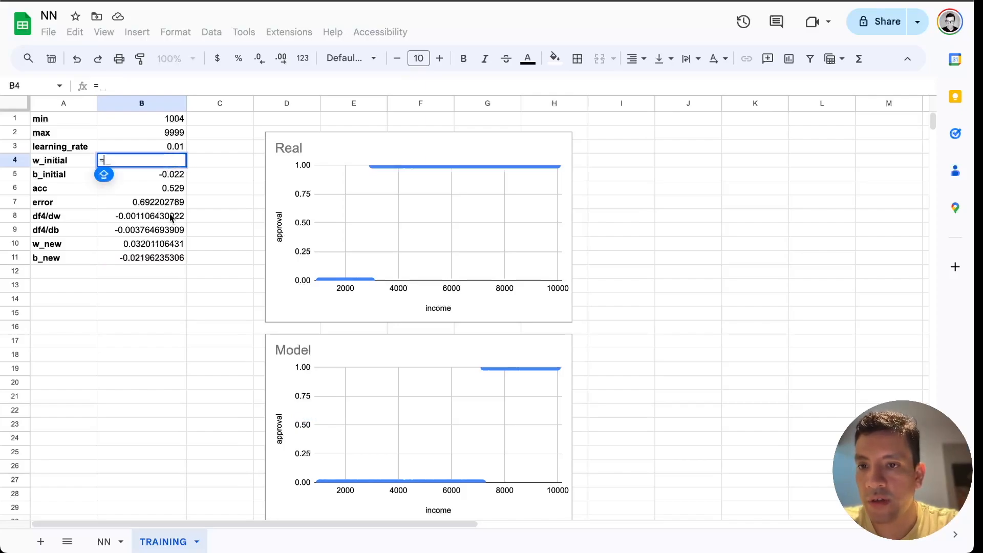
click(159, 246)
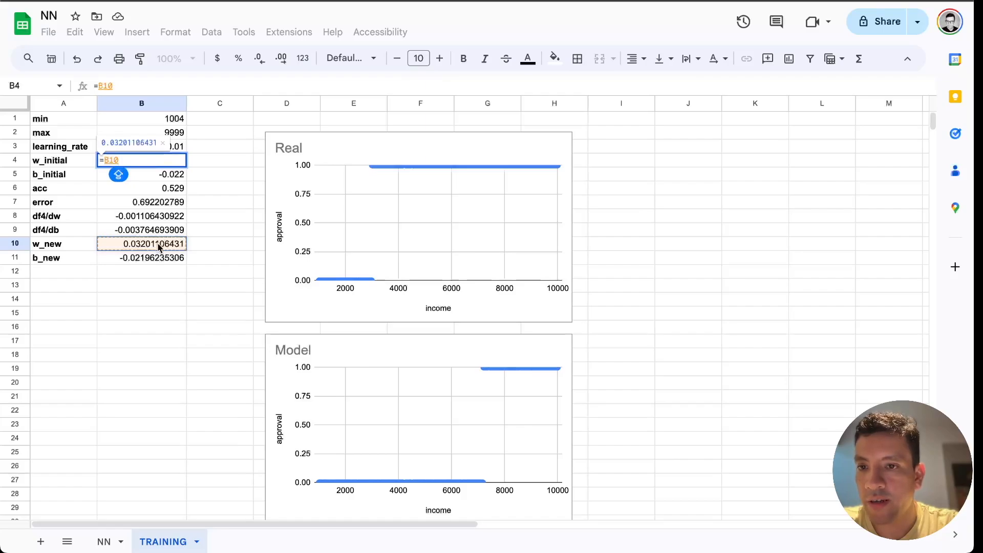
key(Return)
Step: Replace the b_initial value in B5 with =B11 to feed back b_new, and check the resulting error and accuracy
click(156, 260)
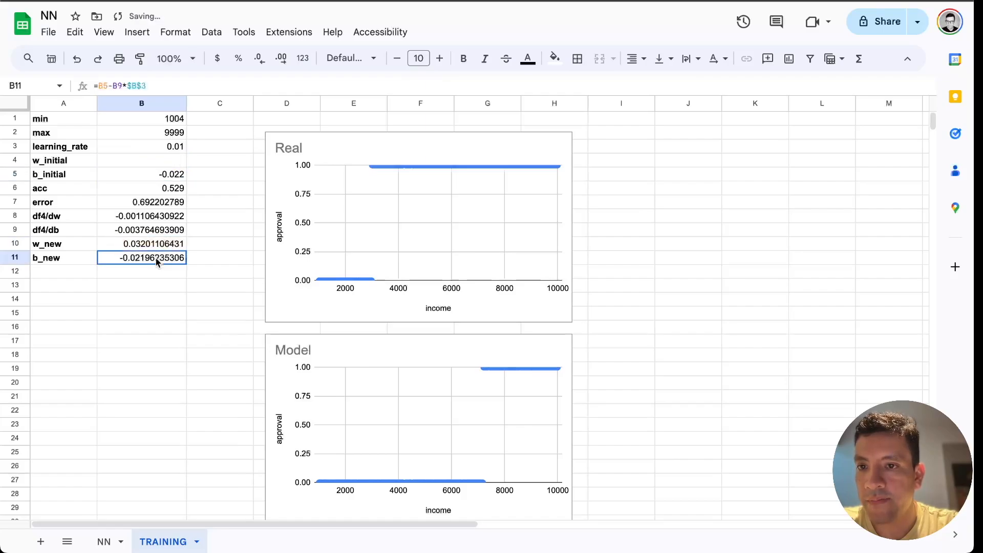
click(167, 177)
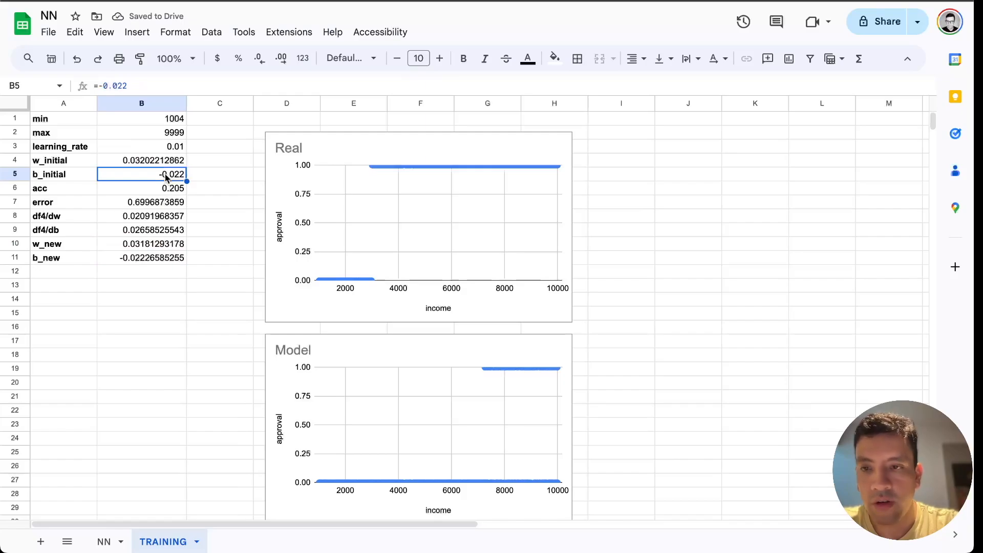
text(=)
click(149, 260)
key(Caps_Lock)
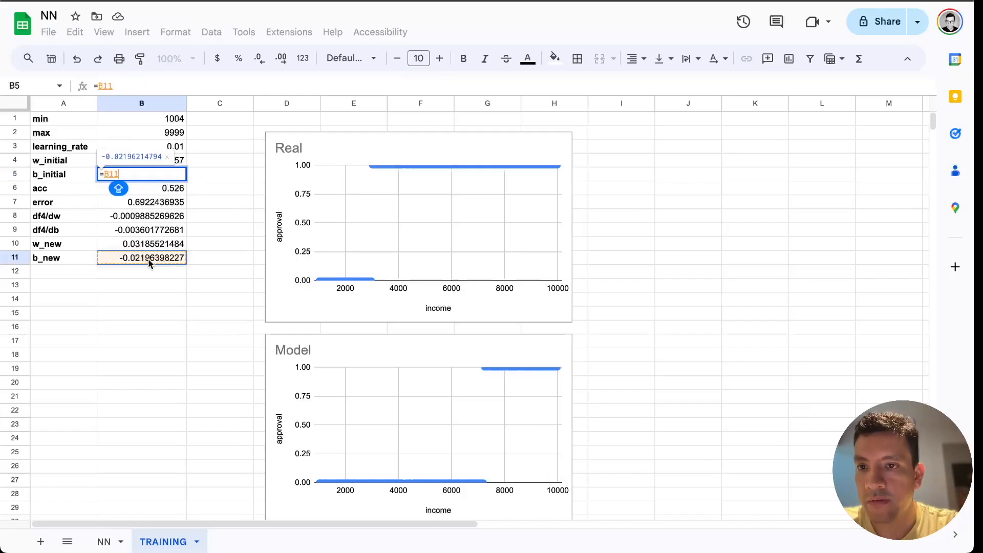
key(Return)
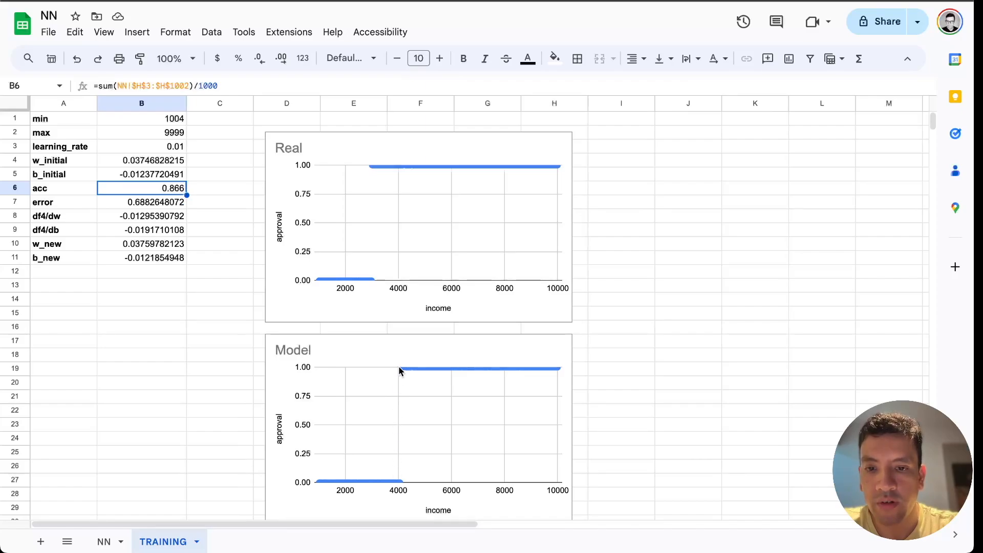
click(159, 203)
click(168, 190)
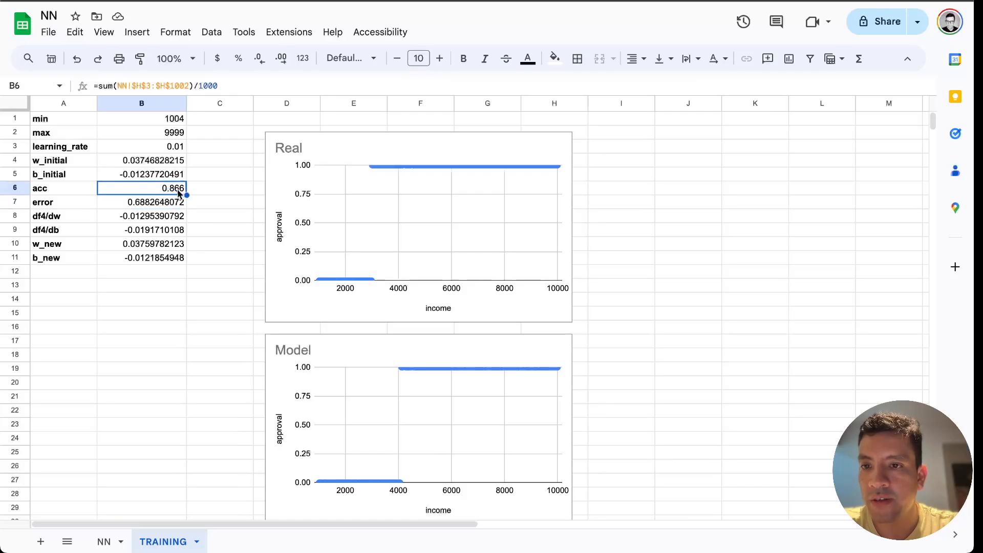